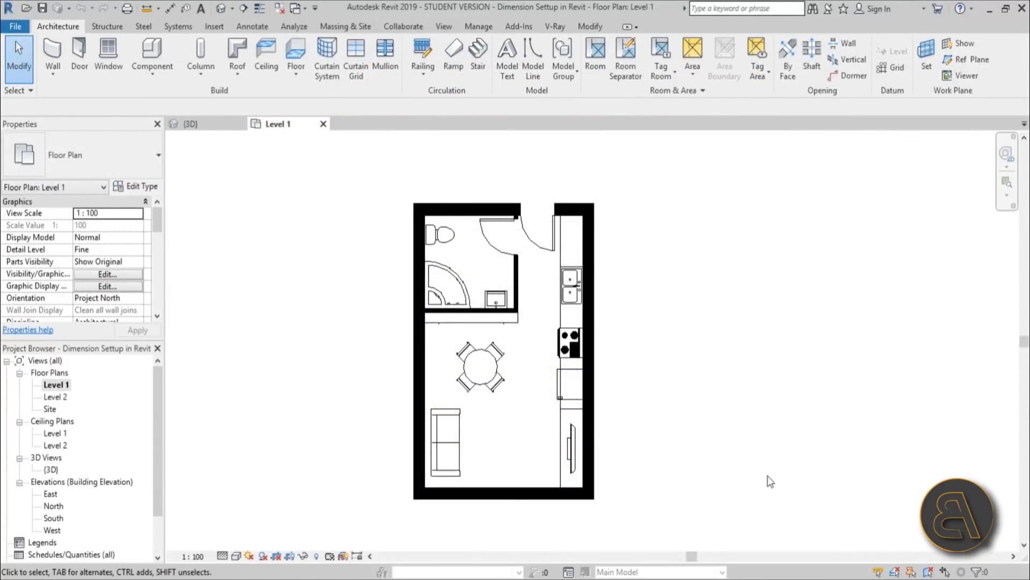
pyautogui.moveTo(708, 338); pyautogui.dragTo(714, 333, button='middle')
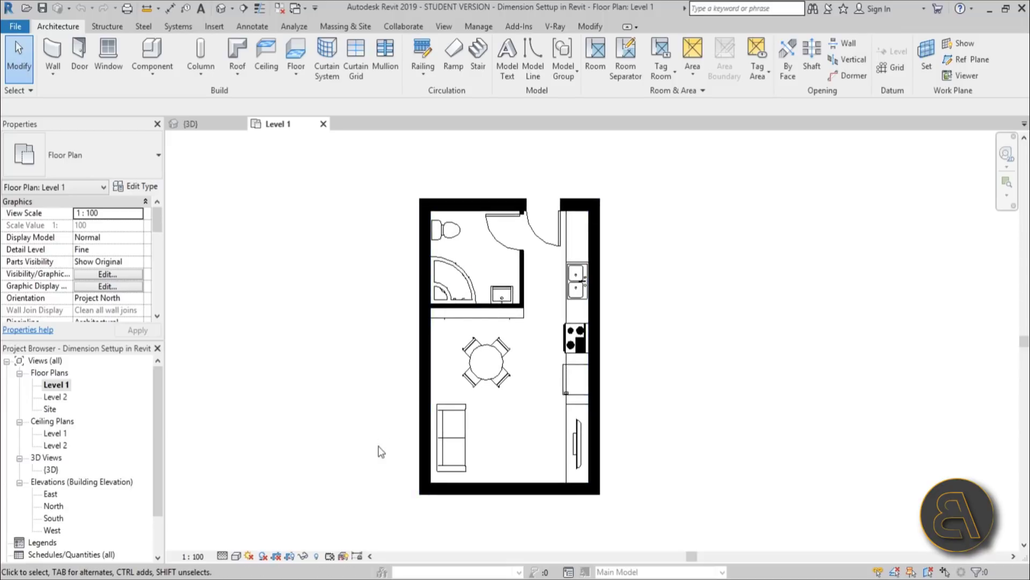
pyautogui.moveTo(375, 377); pyautogui.dragTo(382, 371, button='middle')
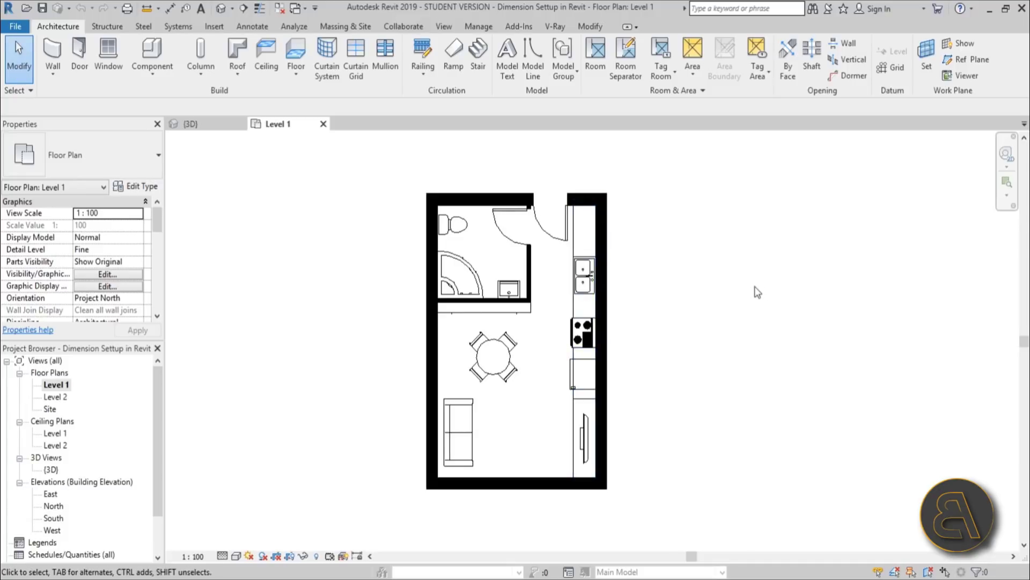
pyautogui.moveTo(737, 295); pyautogui.dragTo(744, 319, button='middle')
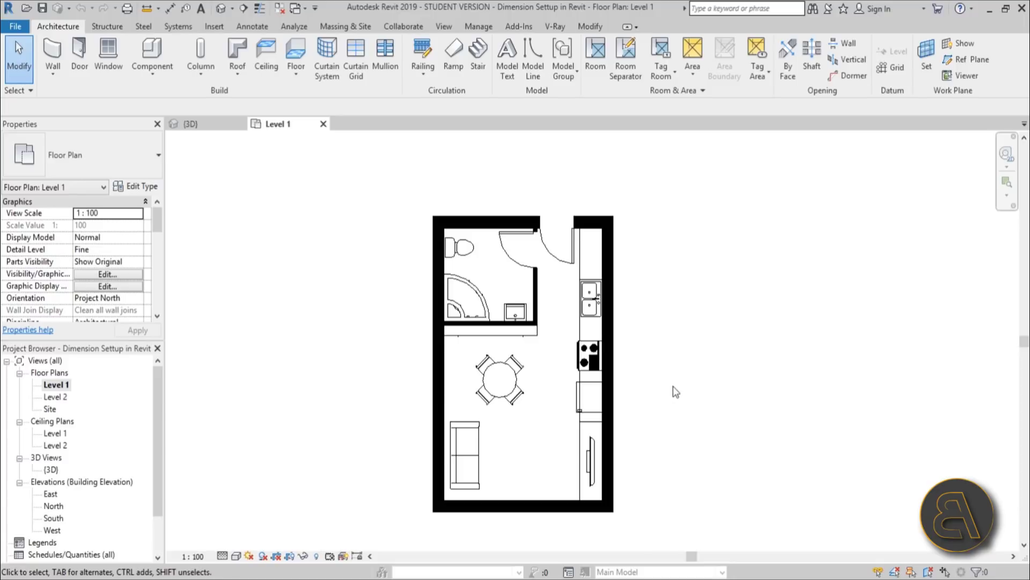
pyautogui.moveTo(655, 337); pyautogui.dragTo(657, 339, button='middle')
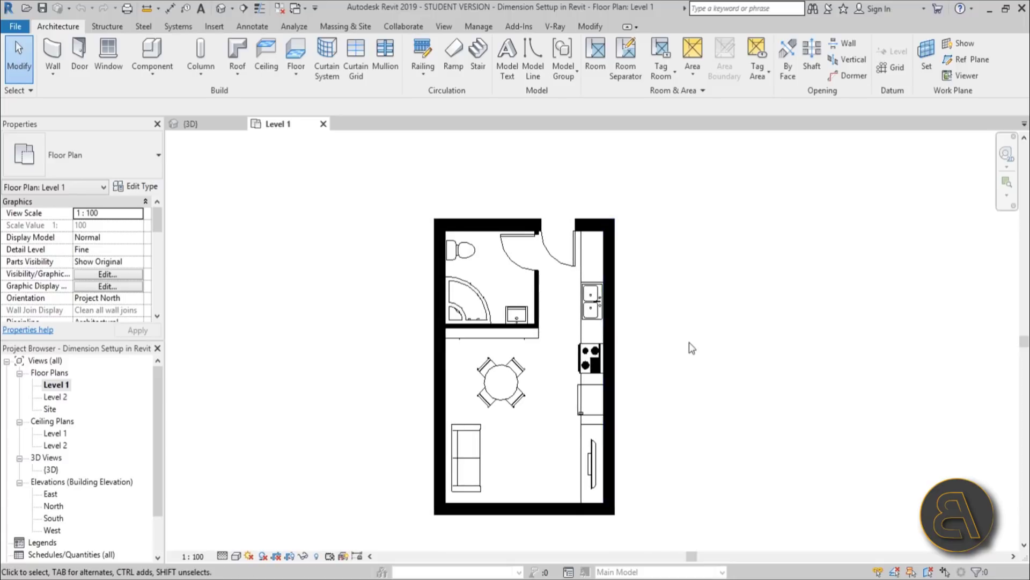
pyautogui.click(239, 30)
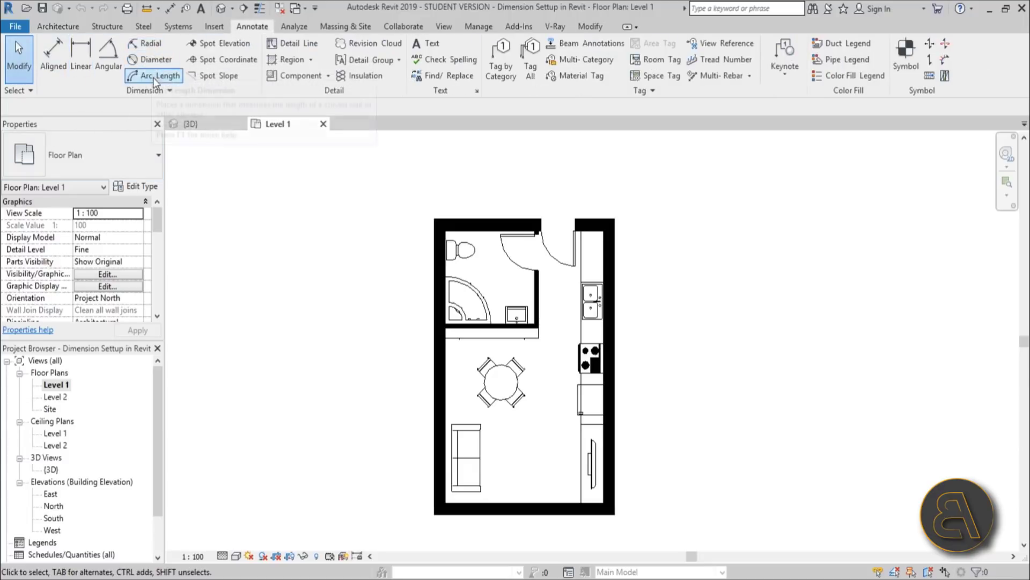
# Step: Shift the bathroom's vertical partition wall, and set its temporary dimension to the left exterior wall to 240
pyautogui.moveTo(549, 294); pyautogui.dragTo(515, 339, button='middle')
pyautogui.click(504, 334)
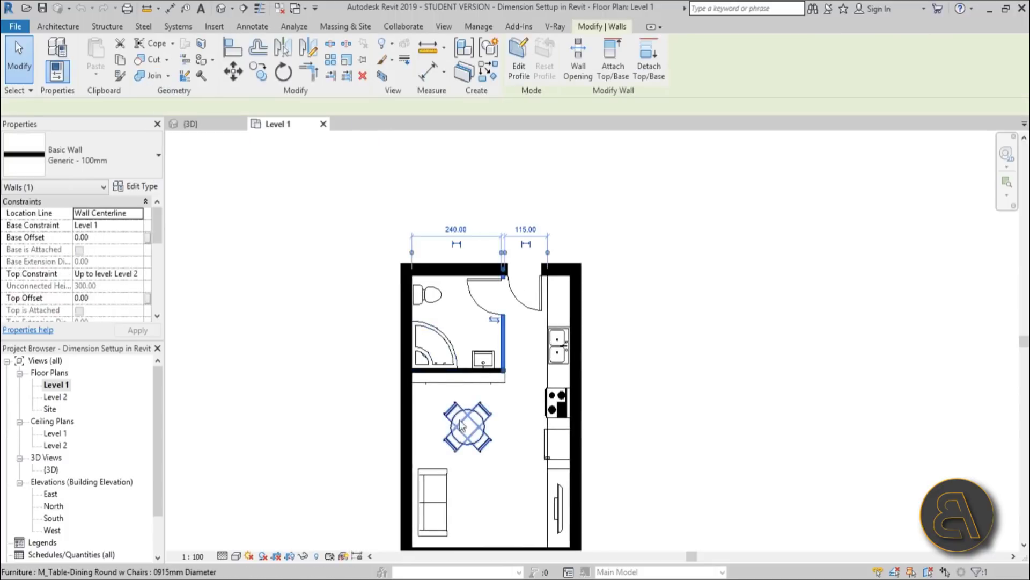
pyautogui.scroll(3, 473, 263)
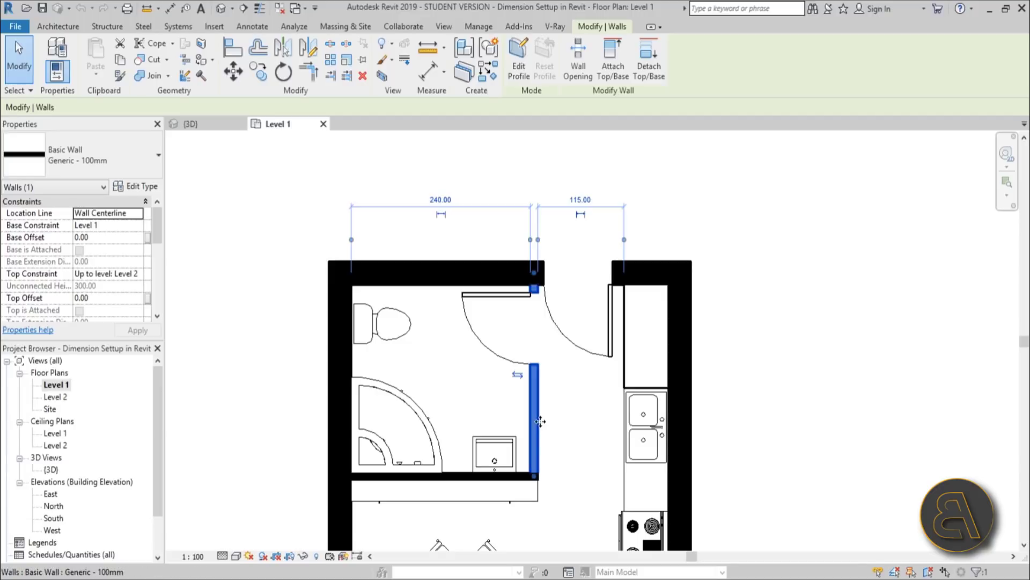
pyautogui.moveTo(539, 413); pyautogui.dragTo(536, 416)
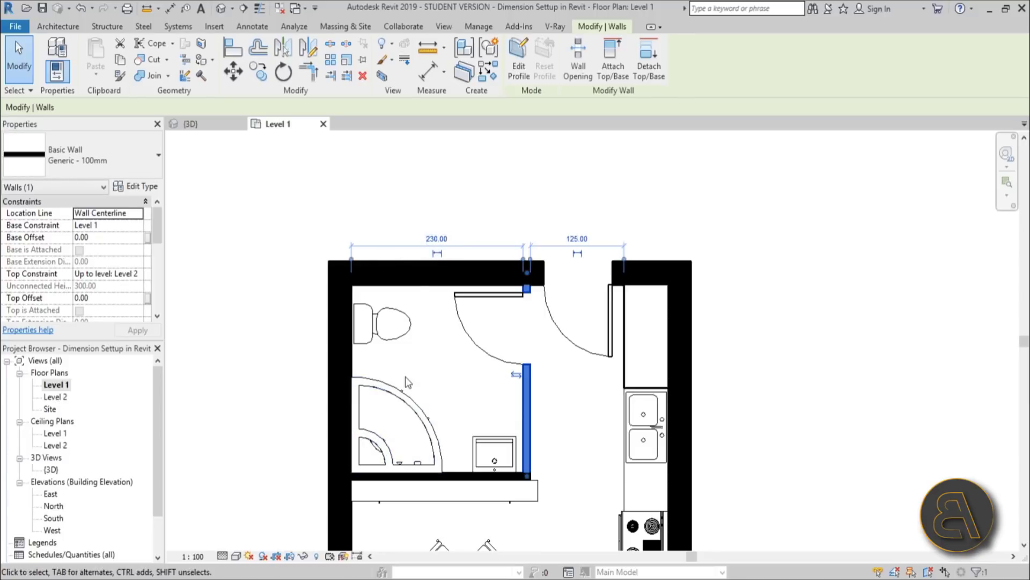
pyautogui.click(436, 242)
pyautogui.write('240')
pyautogui.press('Return')
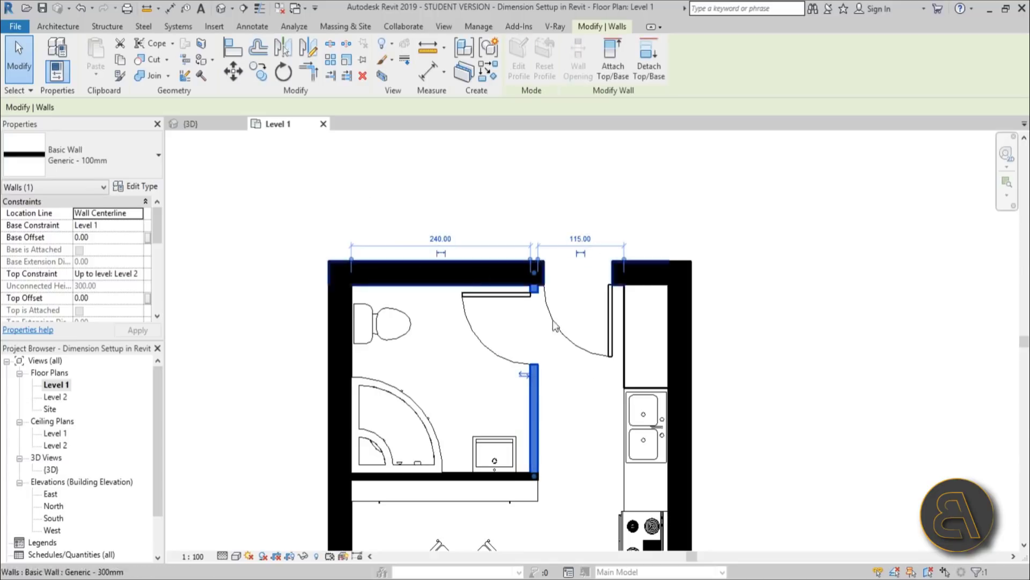
pyautogui.press('Escape')
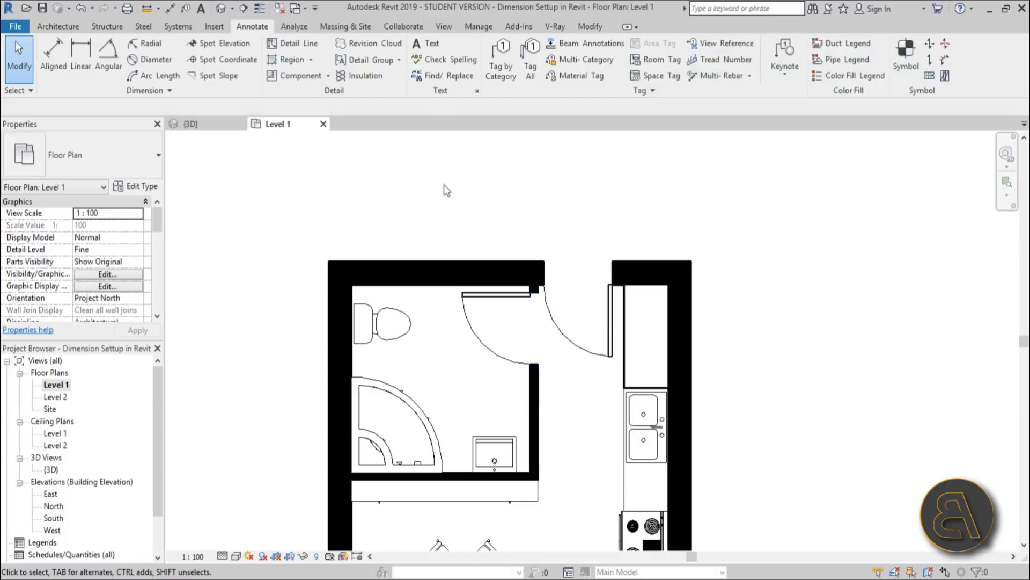
# Step: Make the temporary dimension between the left exterior wall and the bathroom partition wall permanent
pyautogui.click(534, 405)
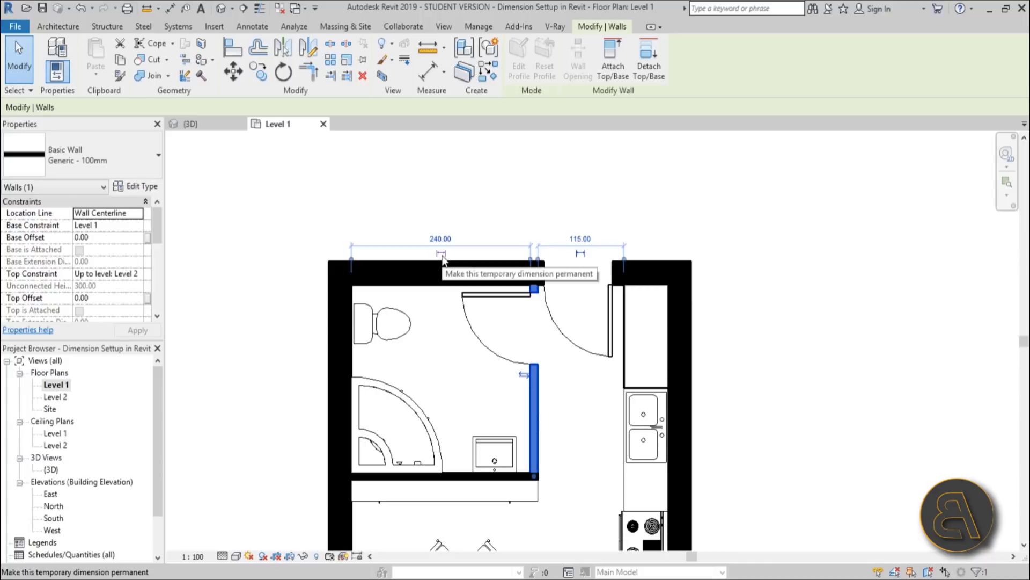
pyautogui.click(442, 257)
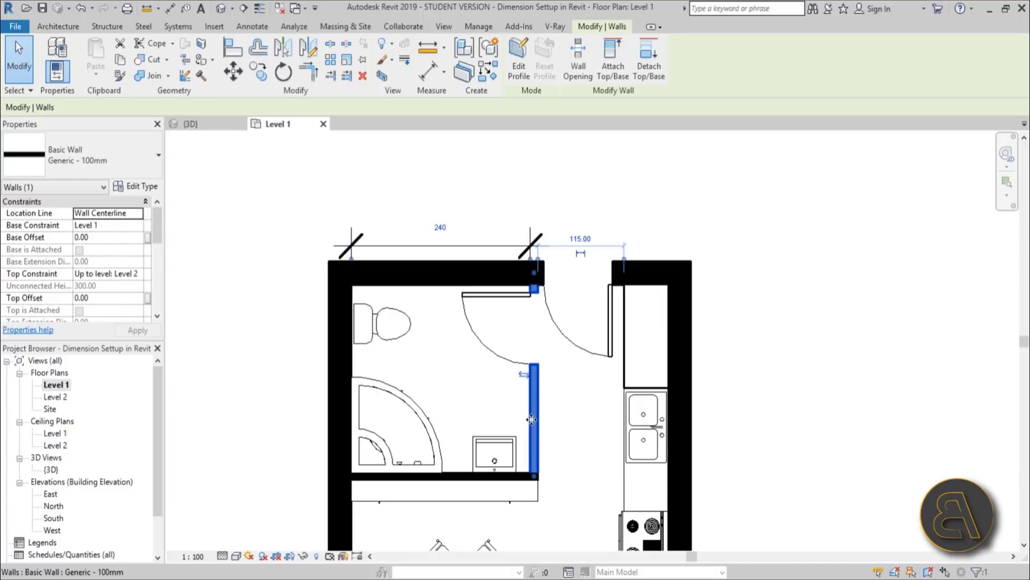
pyautogui.click(576, 382)
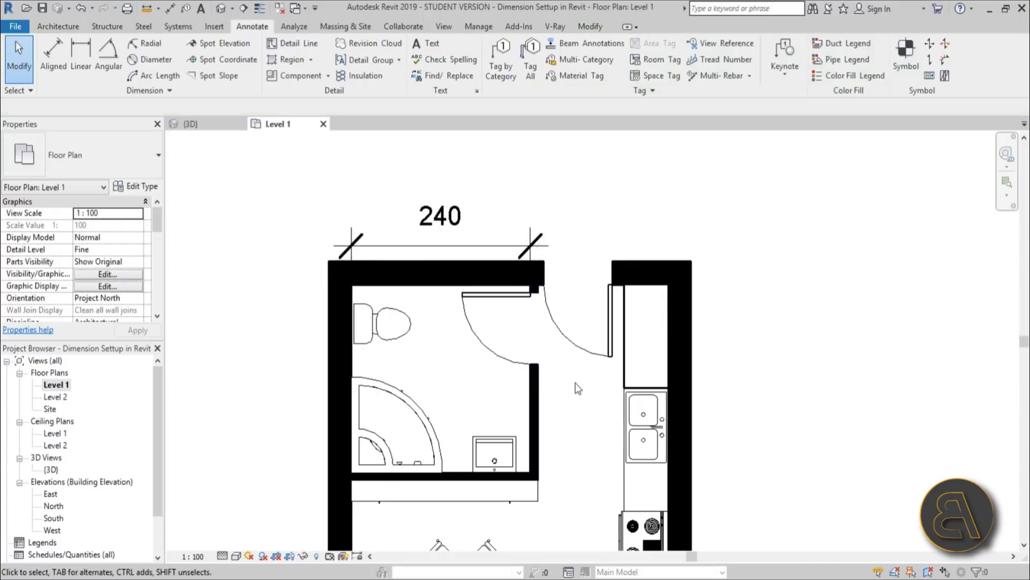
# Step: Move the new bathroom-width dimension line farther up, away from the top exterior wall
pyautogui.click(476, 245)
pyautogui.scroll(-2, 439, 380)
pyautogui.scroll(1, 439, 380)
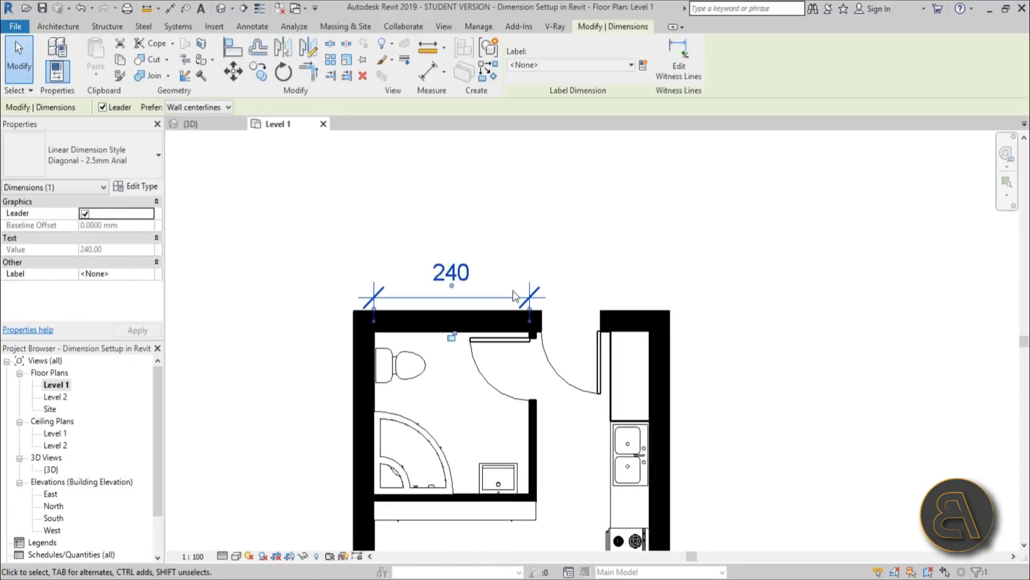
pyautogui.moveTo(502, 294); pyautogui.dragTo(501, 229)
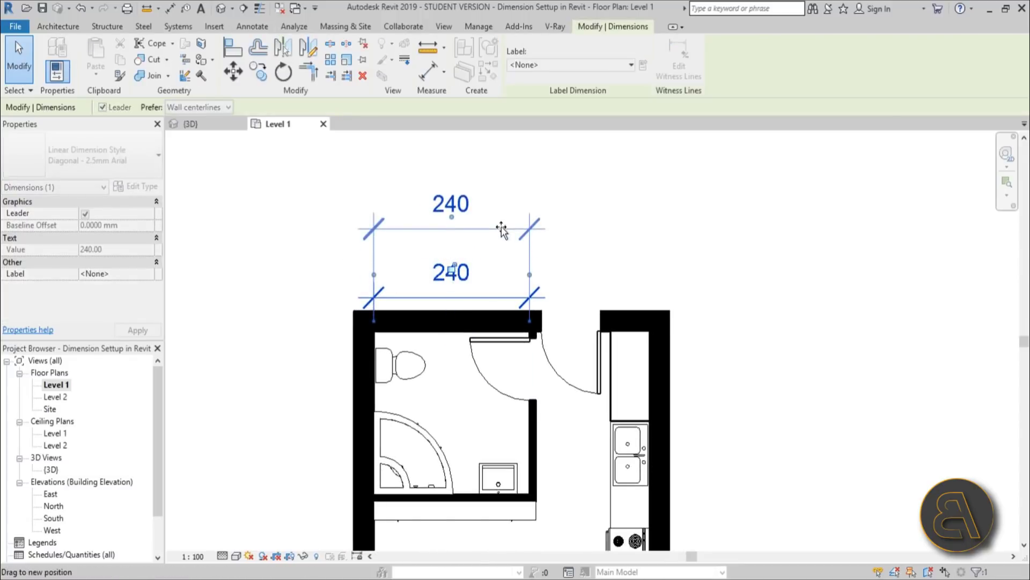
pyautogui.click(614, 267)
pyautogui.click(476, 243)
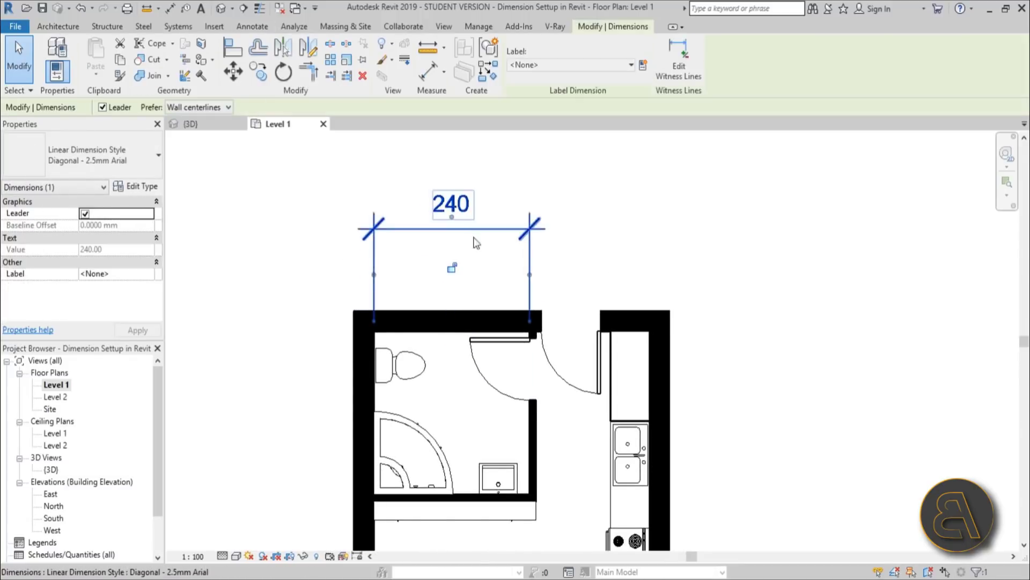
pyautogui.click(617, 270)
# Step: Try the dimension's left witness line on the exterior wall's centerline, inner face and outer face, ending on the centerline
pyautogui.click(531, 267)
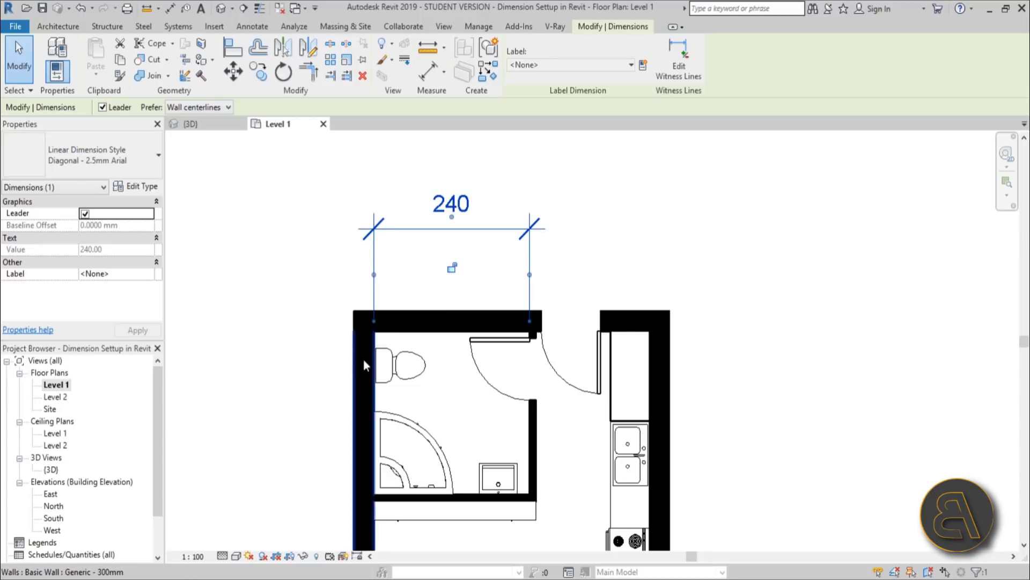
pyautogui.scroll(2, 379, 371)
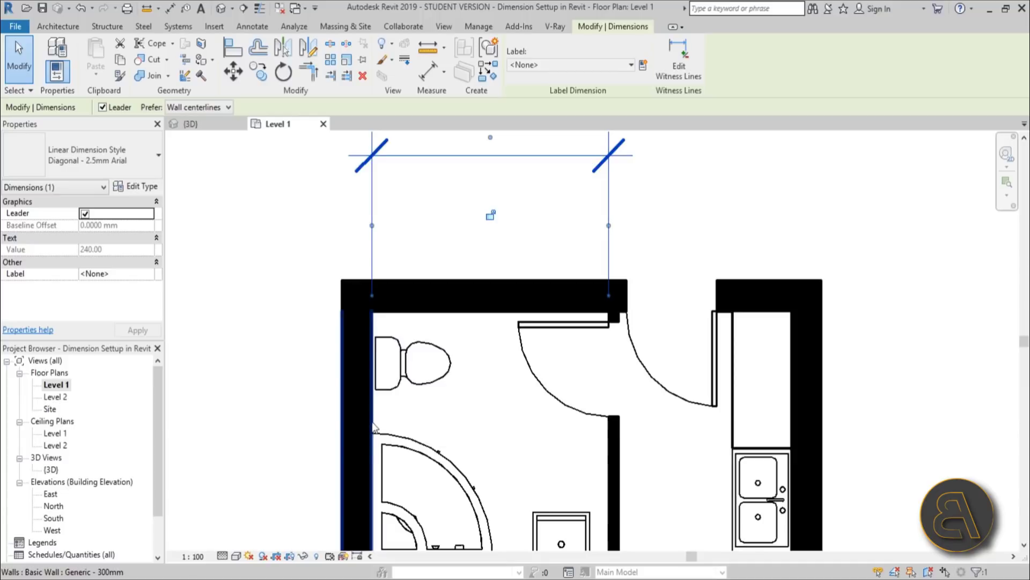
pyautogui.scroll(-3, 499, 231)
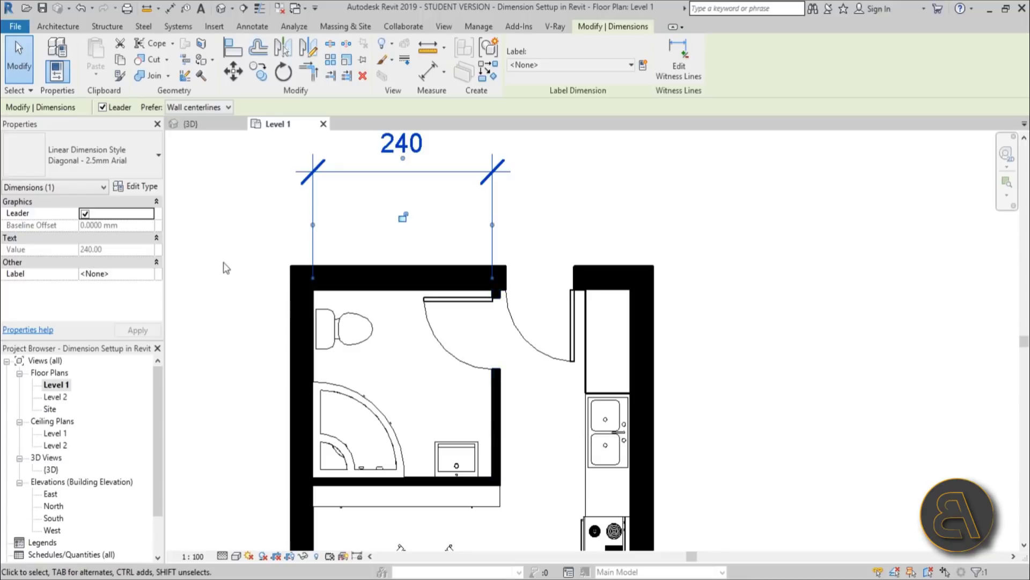
pyautogui.scroll(2, 298, 235)
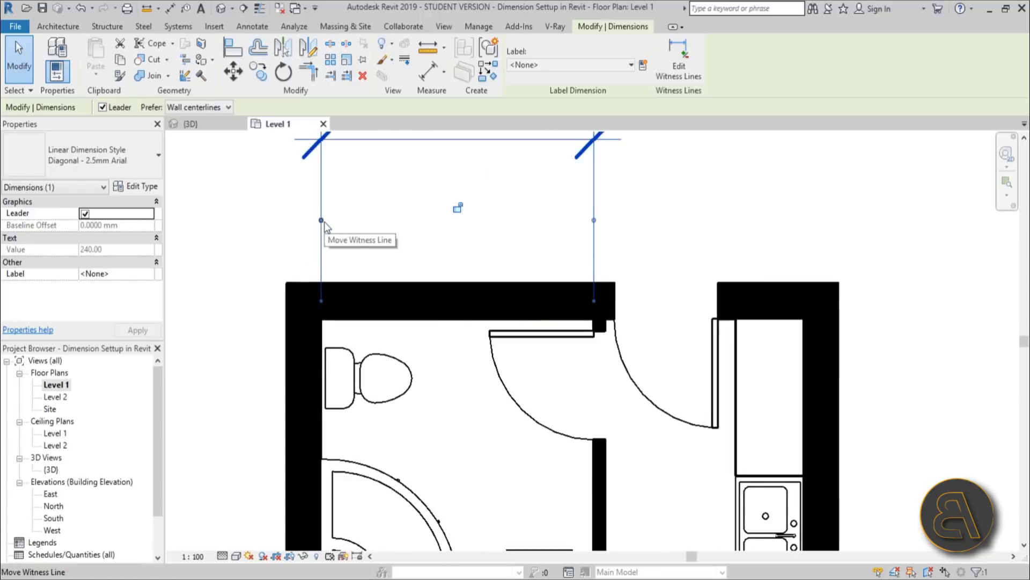
pyautogui.moveTo(321, 220)
pyautogui.mouseDown()
pyautogui.moveTo(287, 203)
pyautogui.moveTo(304, 211)
pyautogui.mouseUp()
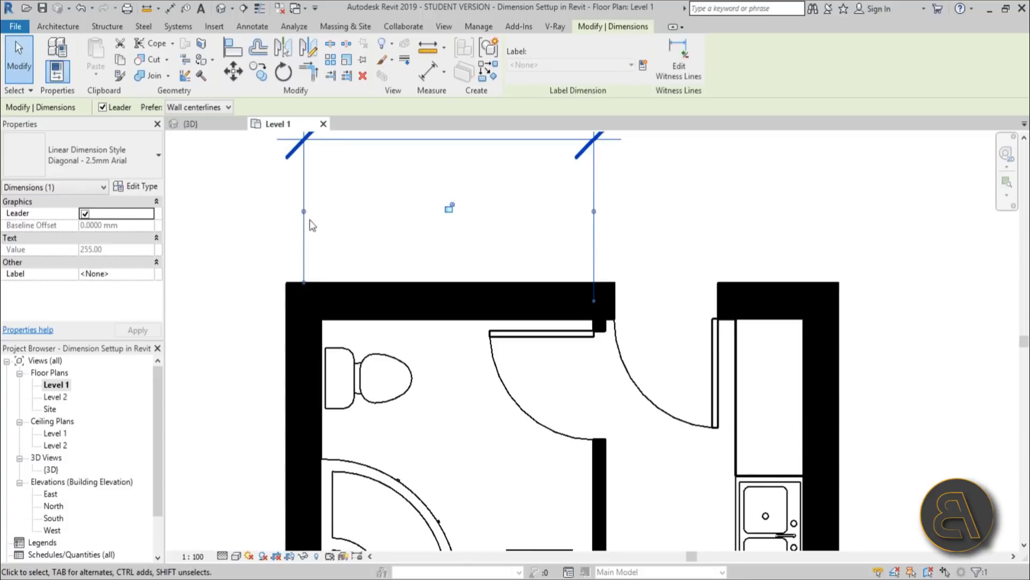
pyautogui.moveTo(304, 212); pyautogui.dragTo(309, 220)
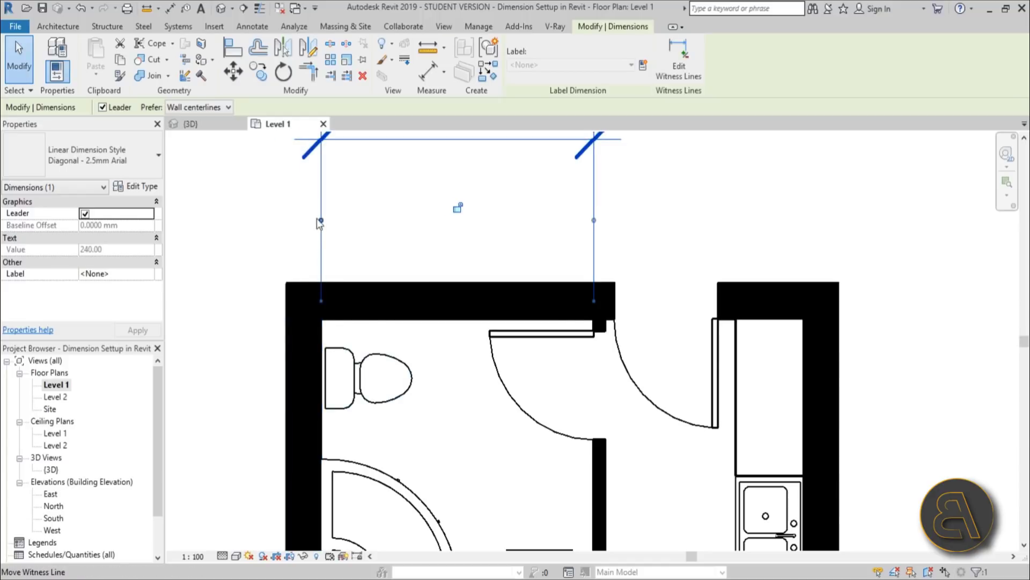
pyautogui.moveTo(320, 221); pyautogui.dragTo(285, 314)
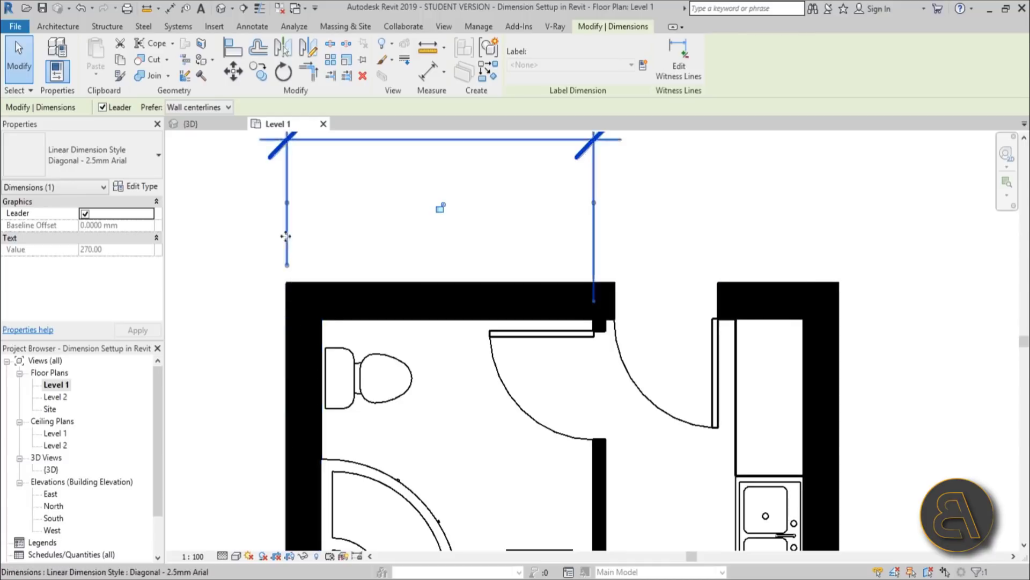
pyautogui.moveTo(288, 207); pyautogui.dragTo(301, 304)
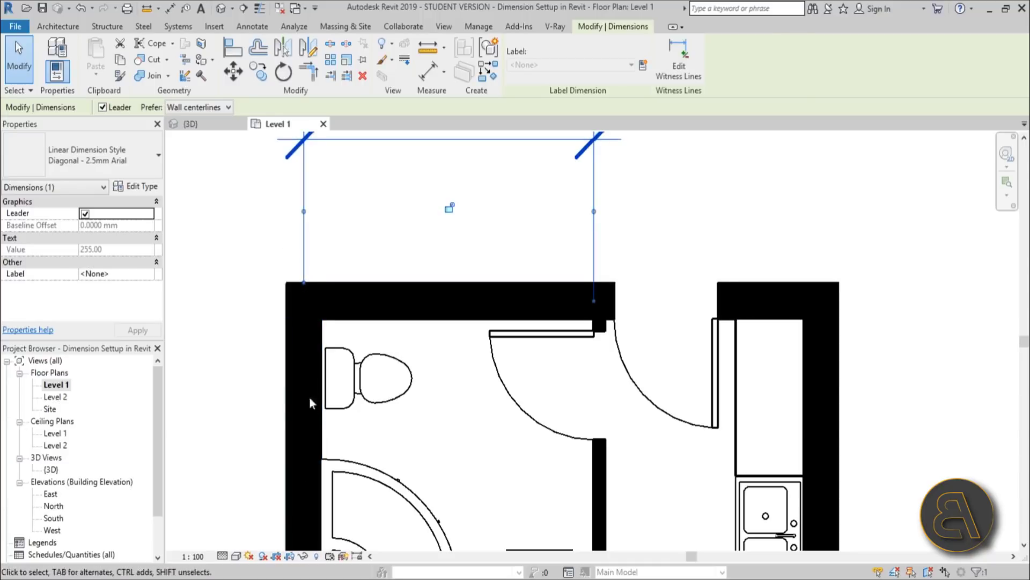
pyautogui.click(303, 468)
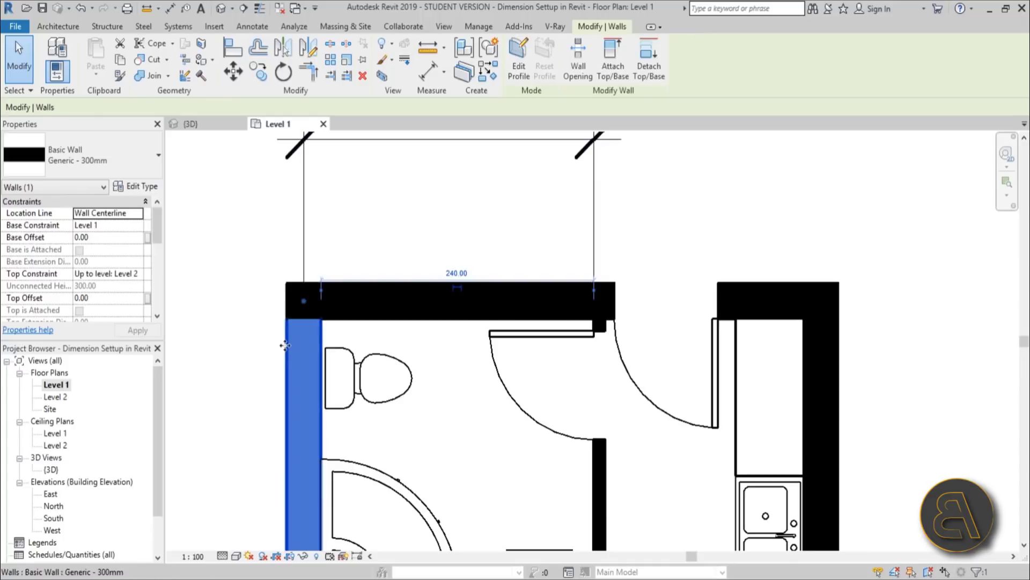
pyautogui.click(250, 348)
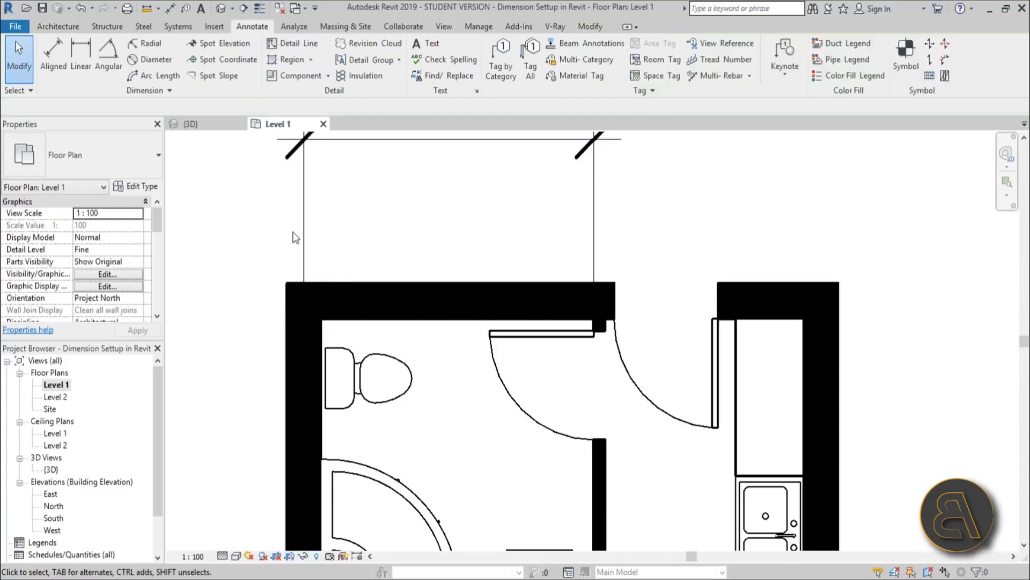
# Step: Try reattaching the dimension's left witness line to the bathroom door leaf and to the toilet
pyautogui.click(305, 212)
pyautogui.moveTo(306, 211); pyautogui.dragTo(492, 336)
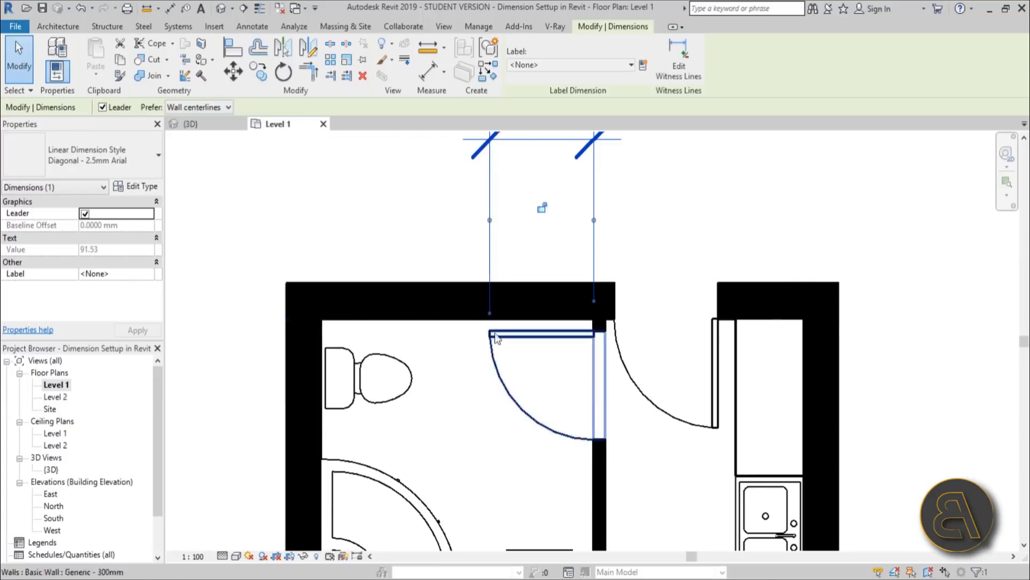
pyautogui.moveTo(490, 231); pyautogui.dragTo(359, 375)
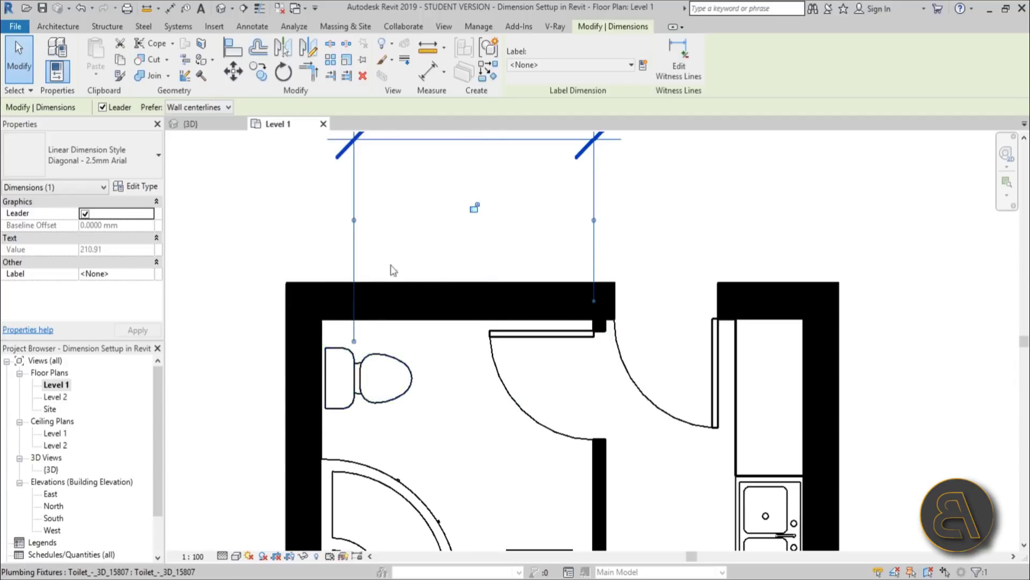
# Step: Attach the dimension's left witness line to the outer face of the left exterior wall
pyautogui.moveTo(354, 221); pyautogui.dragTo(288, 340)
pyautogui.scroll(-4, 477, 316)
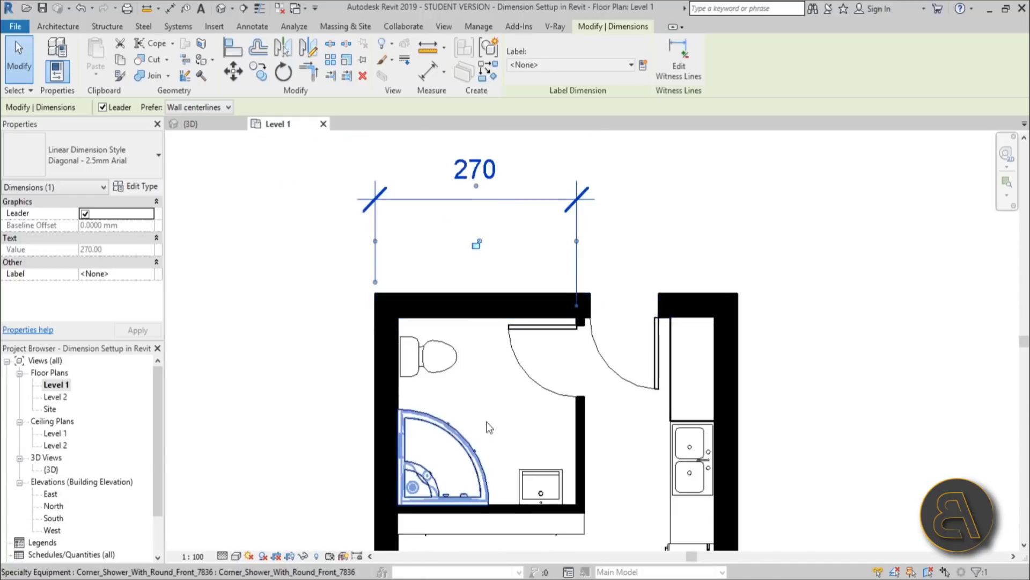
pyautogui.scroll(2, 477, 316)
pyautogui.scroll(-3, 476, 316)
# Step: Try moving the dimension's right witness line to another reference on the bathroom partition wall, and undo the move
pyautogui.scroll(4, 456, 382)
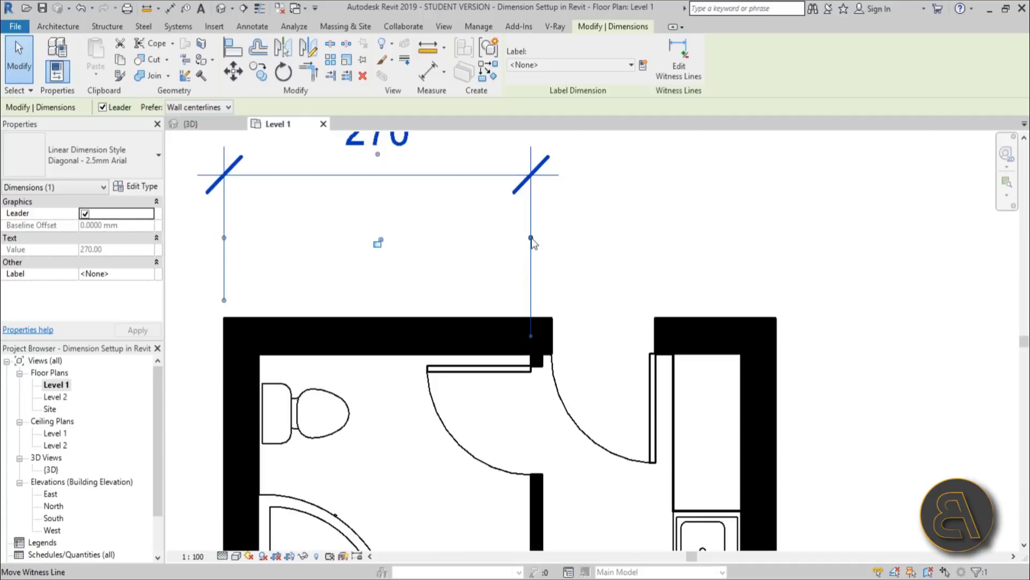
pyautogui.moveTo(532, 239); pyautogui.dragTo(542, 240)
pyautogui.hotkey('ctrl', 'z')
pyautogui.moveTo(495, 247); pyautogui.dragTo(521, 270, button='middle')
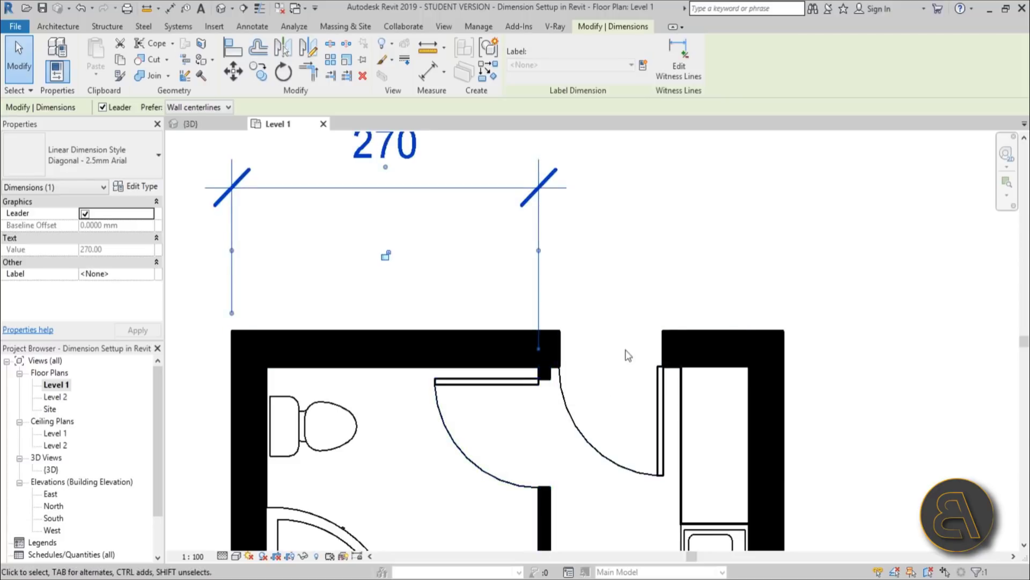
# Step: Shorten the dimension's right witness line so its end leaves a gap above the top exterior wall
pyautogui.scroll(-2, 617, 349)
pyautogui.moveTo(575, 341); pyautogui.dragTo(592, 323, button='middle')
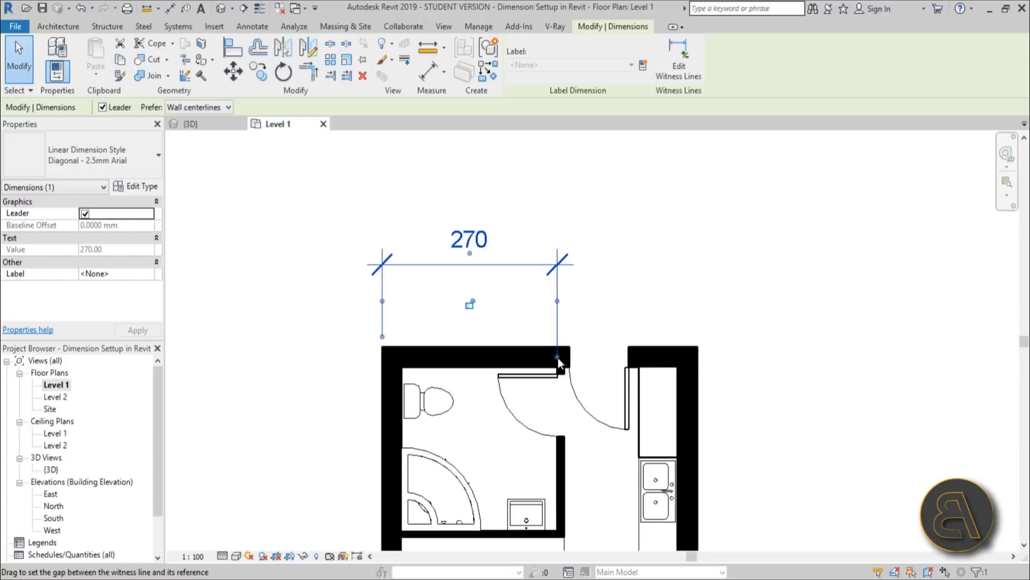
pyautogui.scroll(2, 559, 357)
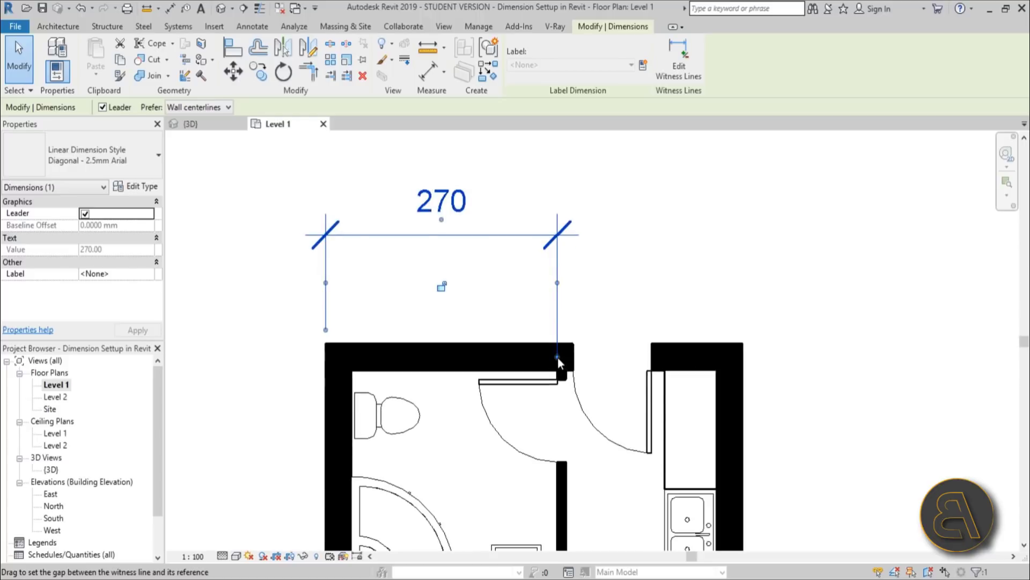
pyautogui.moveTo(559, 358); pyautogui.dragTo(570, 324)
pyautogui.moveTo(560, 326); pyautogui.dragTo(564, 346)
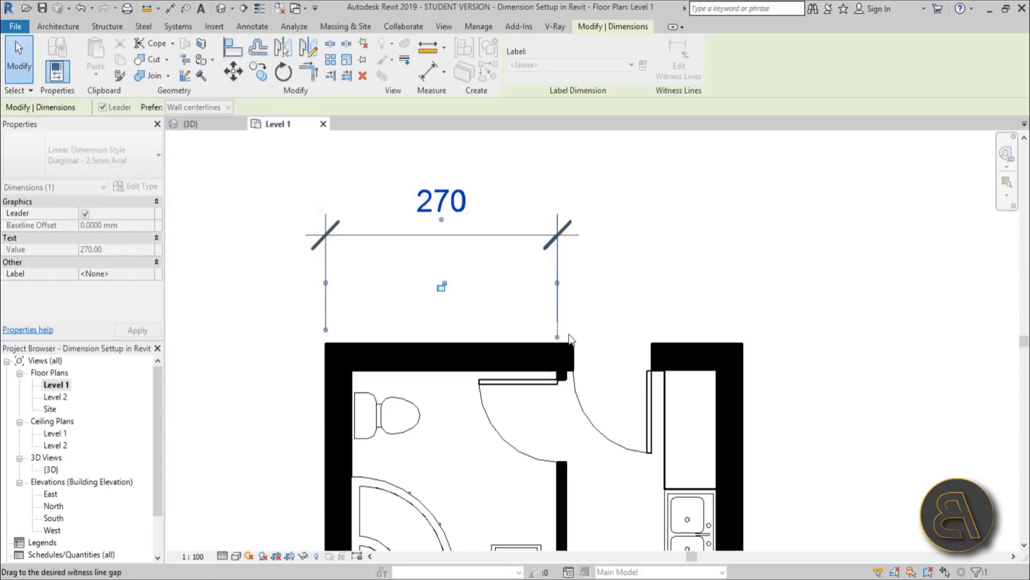
pyautogui.moveTo(577, 307); pyautogui.dragTo(575, 305)
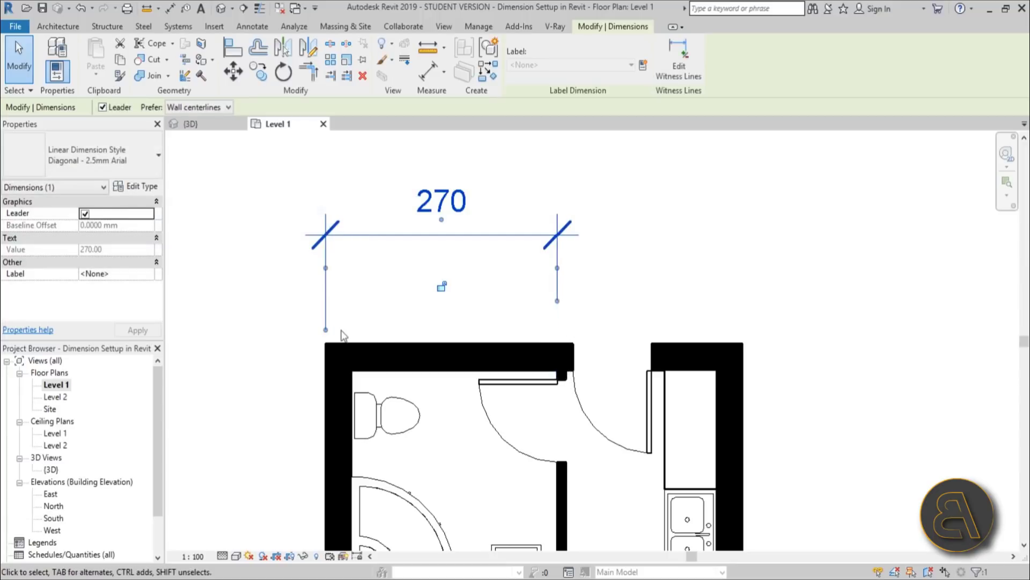
# Step: Shorten both witness lines of the dimension to leave a wider, roughly even gap above the top exterior wall
pyautogui.moveTo(327, 330); pyautogui.dragTo(331, 375)
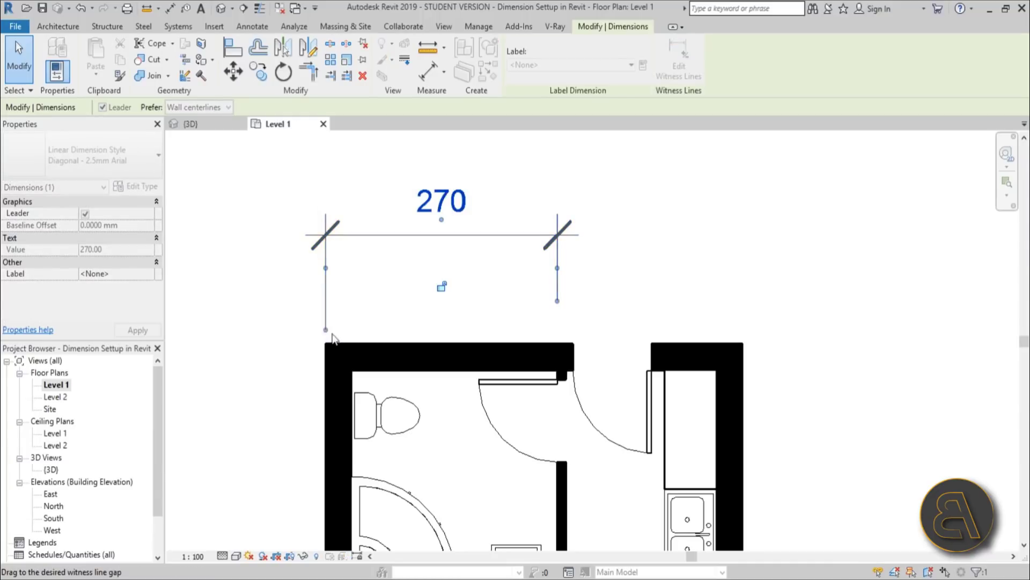
pyautogui.moveTo(557, 301)
pyautogui.mouseDown()
pyautogui.moveTo(558, 279)
pyautogui.moveTo(558, 295)
pyautogui.mouseUp()
pyautogui.click(404, 320)
pyautogui.click(560, 264)
pyautogui.moveTo(326, 329)
pyautogui.mouseDown()
pyautogui.moveTo(339, 289)
pyautogui.moveTo(354, 294)
pyautogui.mouseUp()
pyautogui.press('Escape')
pyautogui.click(559, 298)
pyautogui.moveTo(559, 299); pyautogui.dragTo(563, 292)
pyautogui.click(593, 301)
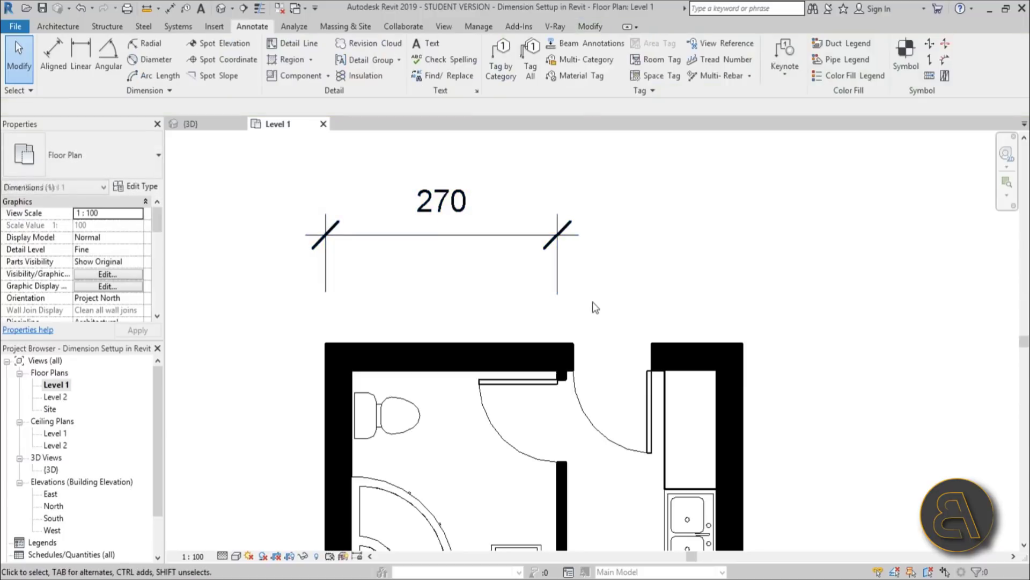
# Step: Move the dimension's text up and to the left of its default position so that it is connected by a leader
pyautogui.click(400, 234)
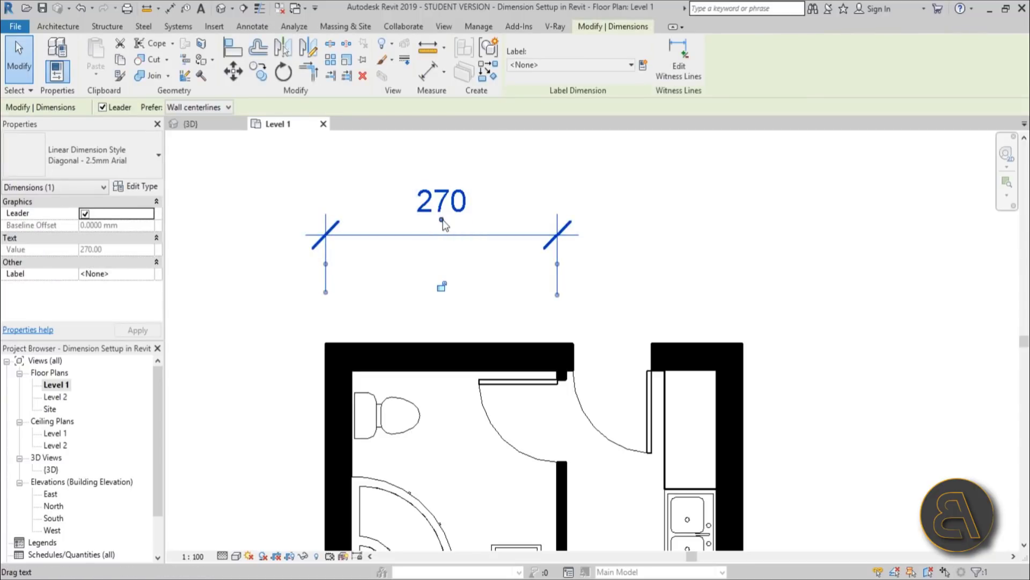
pyautogui.scroll(3, 450, 231)
pyautogui.scroll(-3, 449, 277)
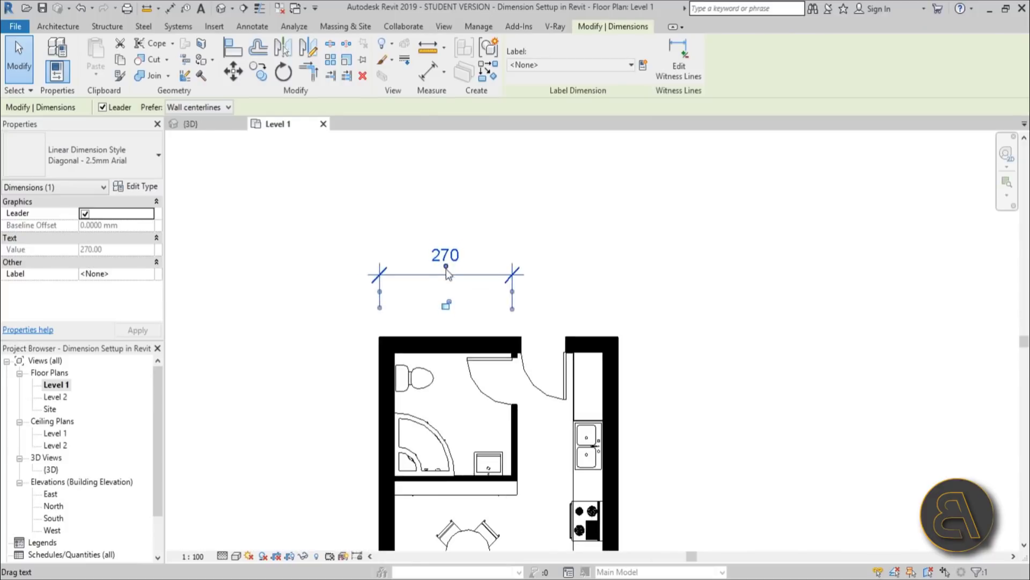
pyautogui.scroll(2, 472, 300)
pyautogui.click(489, 310)
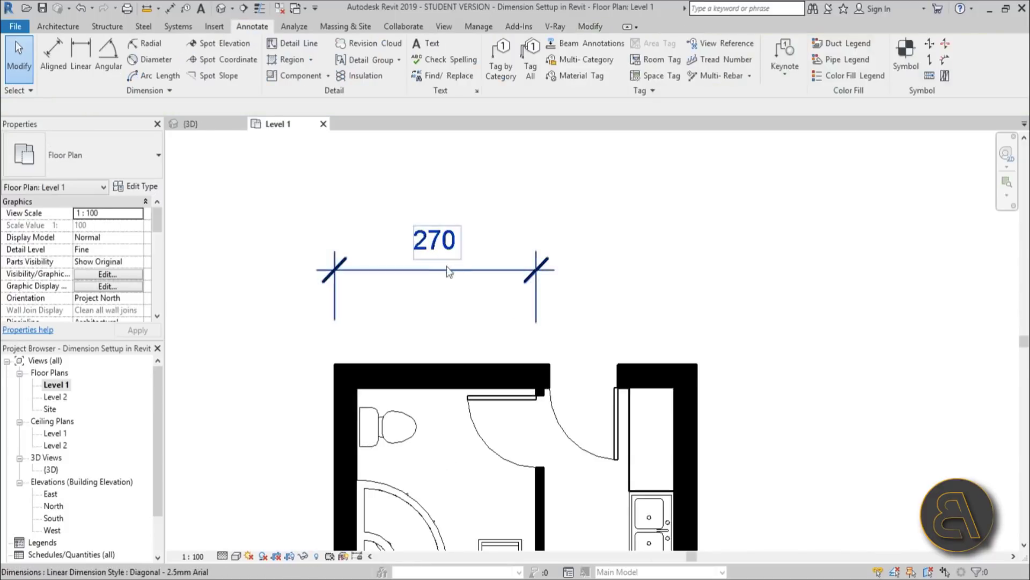
pyautogui.click(457, 277)
pyautogui.moveTo(437, 254); pyautogui.dragTo(388, 243)
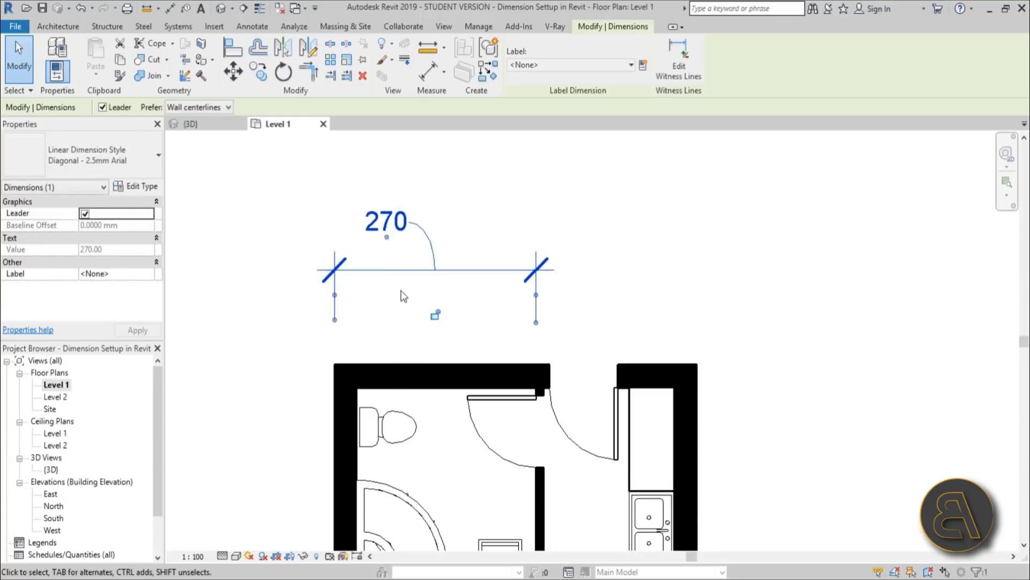
pyautogui.click(401, 292)
# Step: Toggle the selected dimension's leader off and back on
pyautogui.click(426, 269)
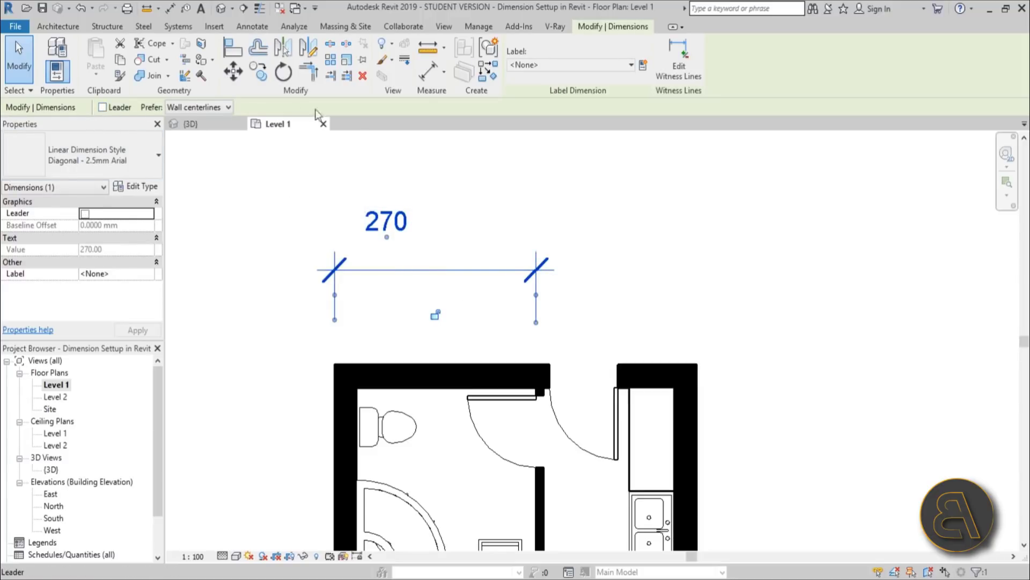
pyautogui.click(102, 107)
pyautogui.click(85, 213)
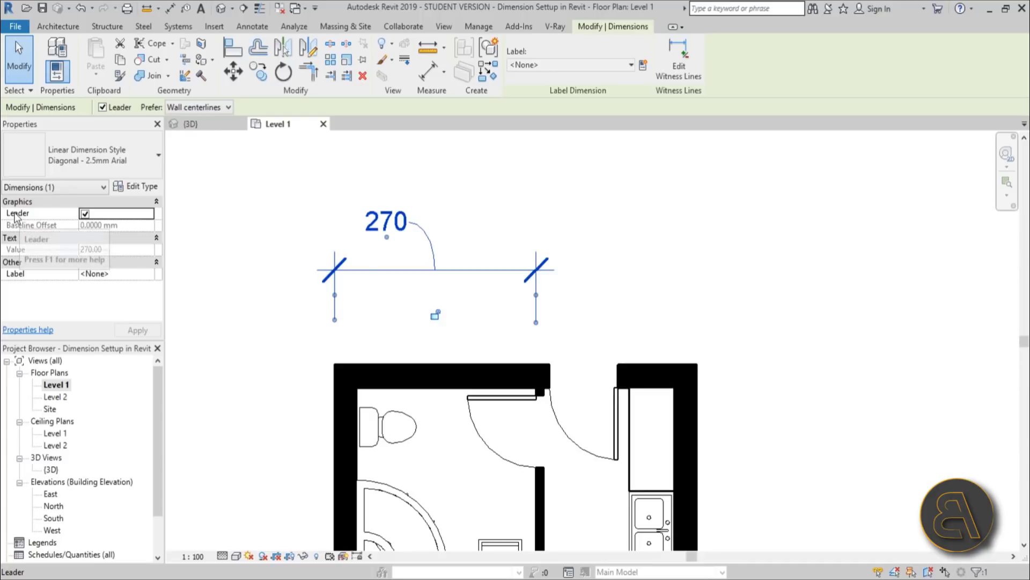
pyautogui.click(84, 214)
pyautogui.click(84, 214)
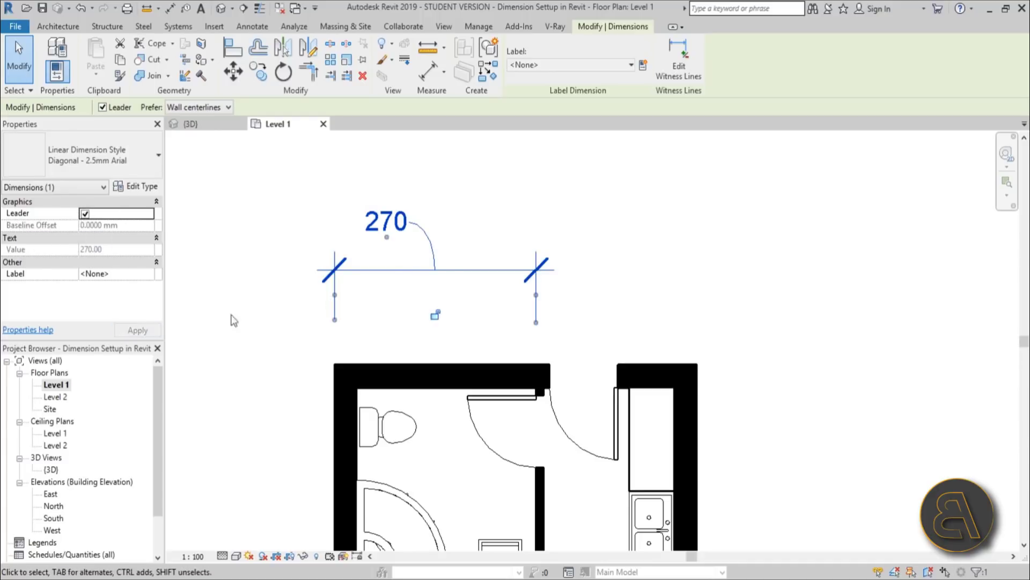
# Step: Move the dimension's text beyond the right witness line, and bring it back just above the dimension line, right of centre
pyautogui.click(453, 231)
pyautogui.click(426, 239)
pyautogui.moveTo(390, 239); pyautogui.dragTo(597, 215)
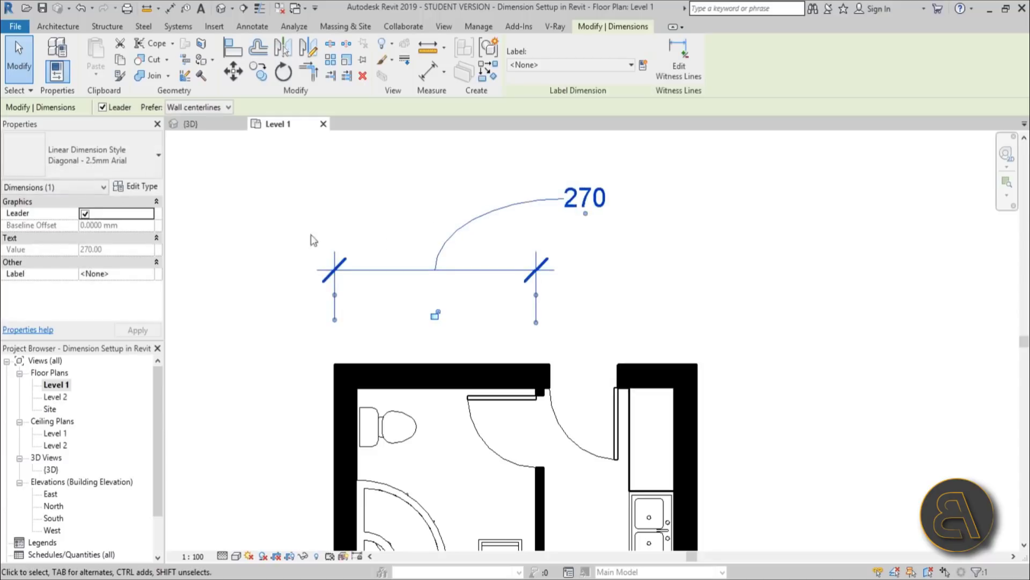
pyautogui.click(102, 107)
pyautogui.moveTo(594, 202); pyautogui.dragTo(487, 265)
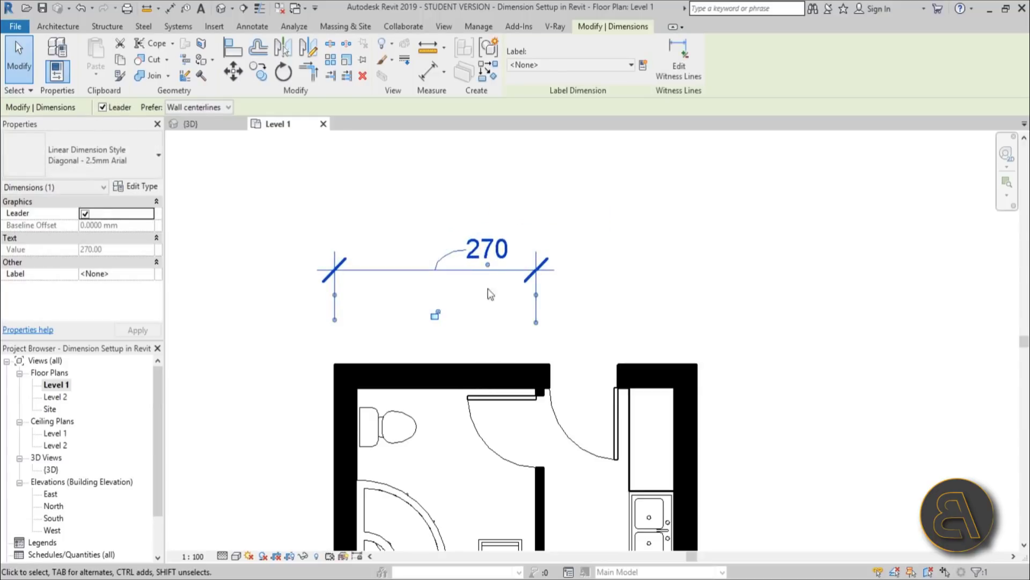
# Step: Turn off the dimension's leader, and delete the dimension above the bathroom
pyautogui.click(490, 293)
pyautogui.click(460, 254)
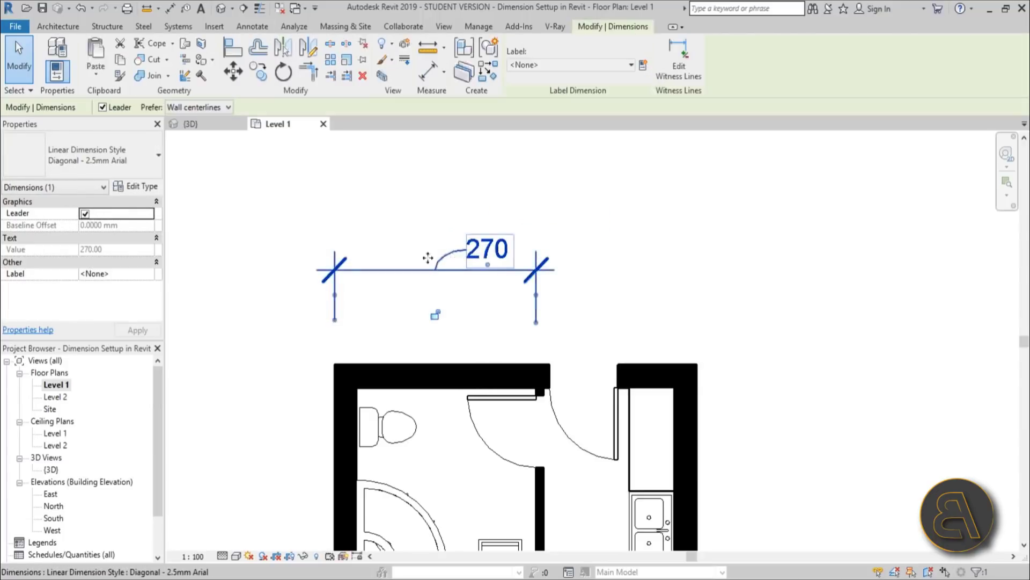
pyautogui.click(103, 106)
pyautogui.click(502, 292)
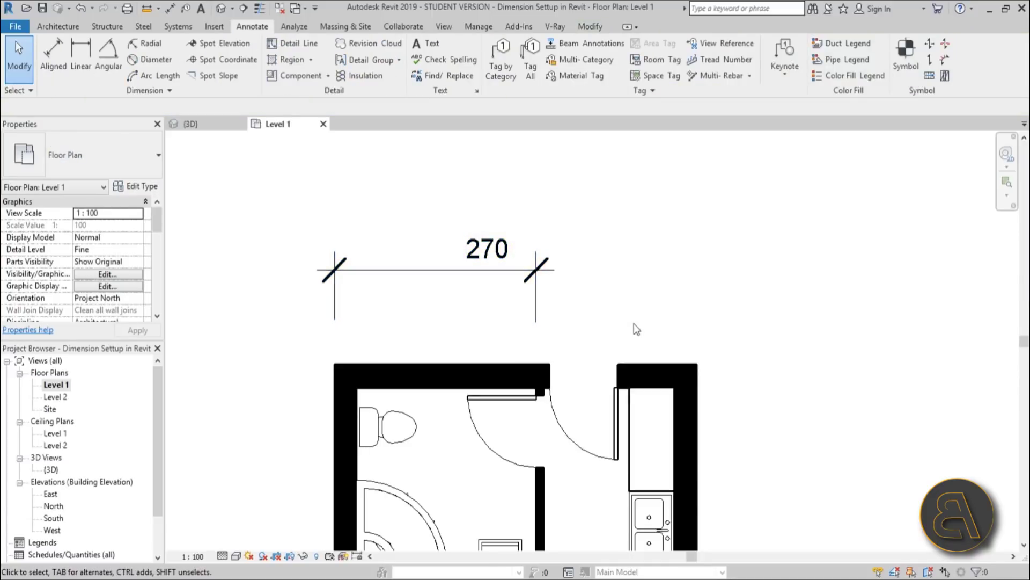
pyautogui.click(450, 270)
pyautogui.press('Delete')
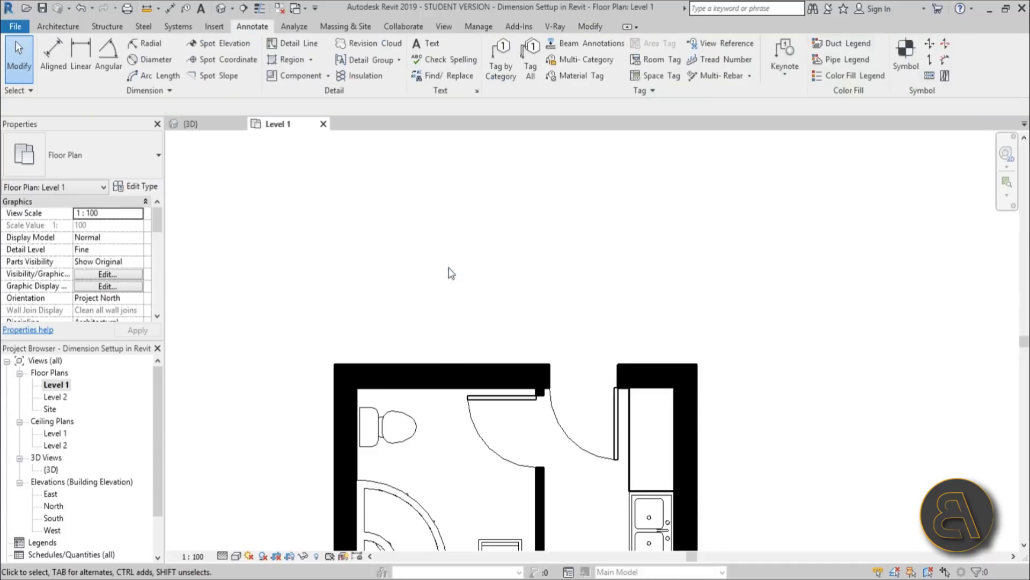
# Step: Start an aligned dimension that prefers wall faces and picks individual references
pyautogui.press('d')
pyautogui.press('i')
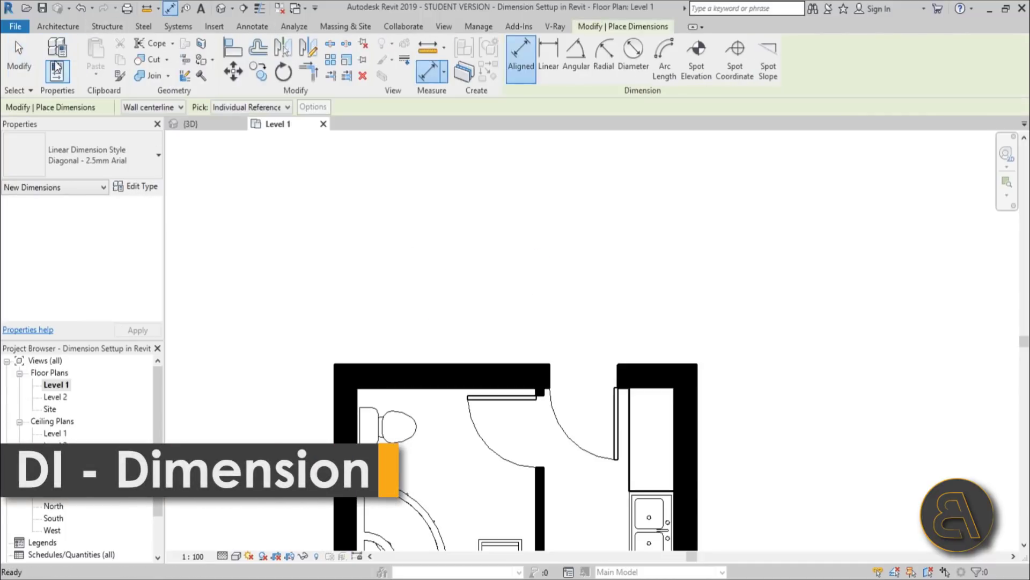
pyautogui.click(179, 108)
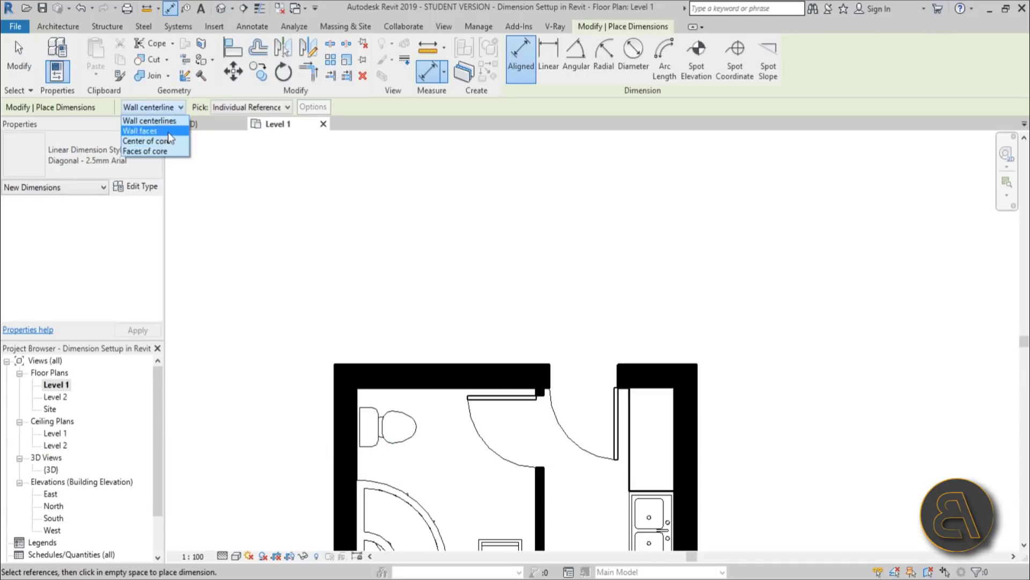
pyautogui.click(168, 132)
pyautogui.click(252, 107)
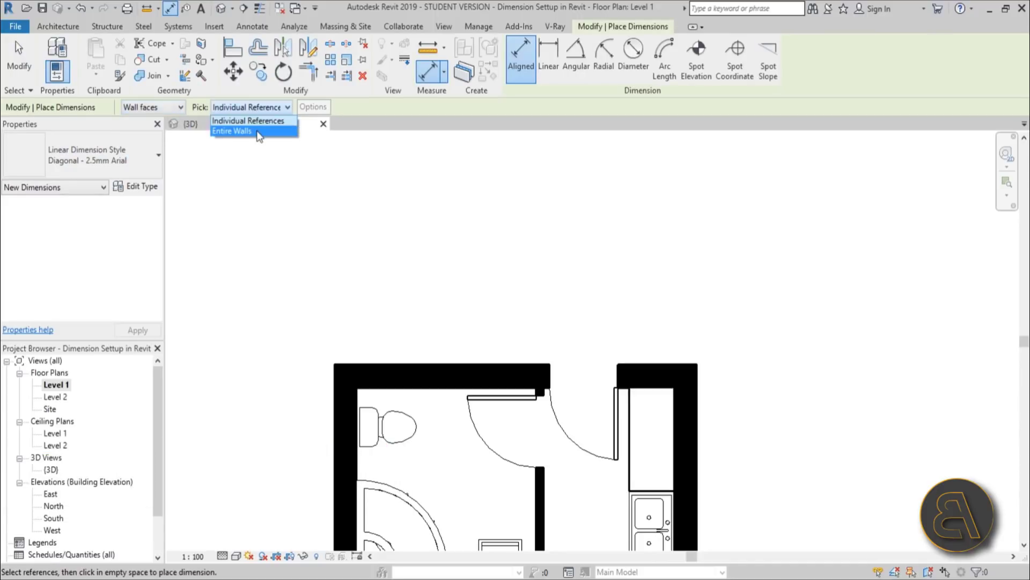
pyautogui.click(257, 121)
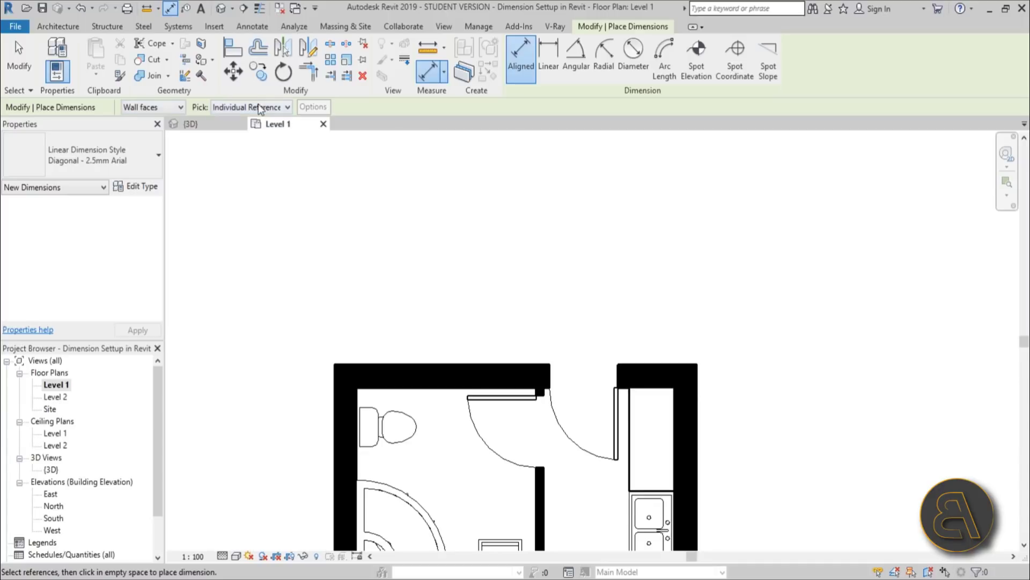
# Step: Place a dimension chain above the top wall through both exterior walls' faces, the bathroom partition's faces and the entrance door opening's edges
pyautogui.click(334, 400)
pyautogui.click(356, 400)
pyautogui.click(536, 481)
pyautogui.click(545, 483)
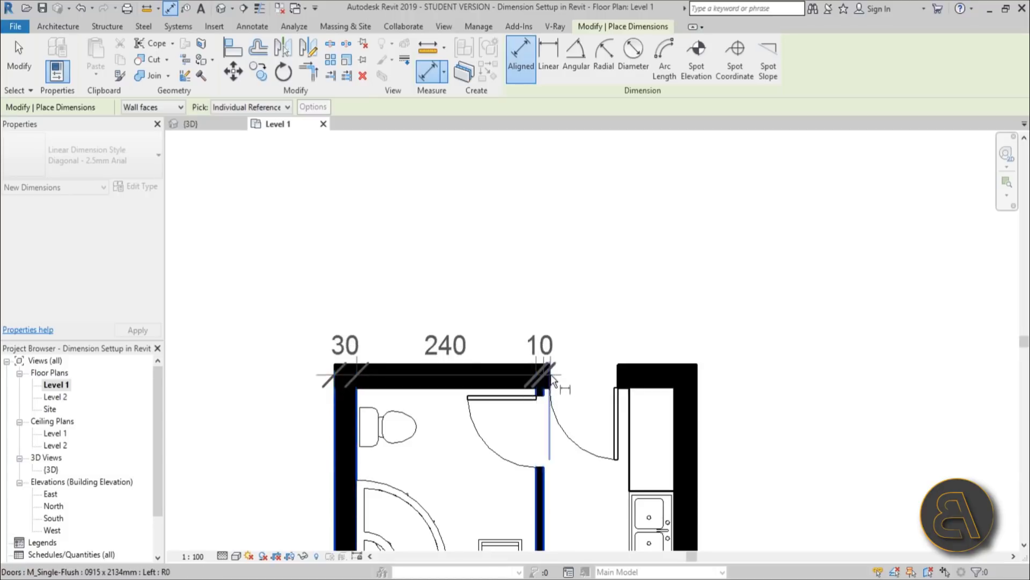
pyautogui.click(619, 372)
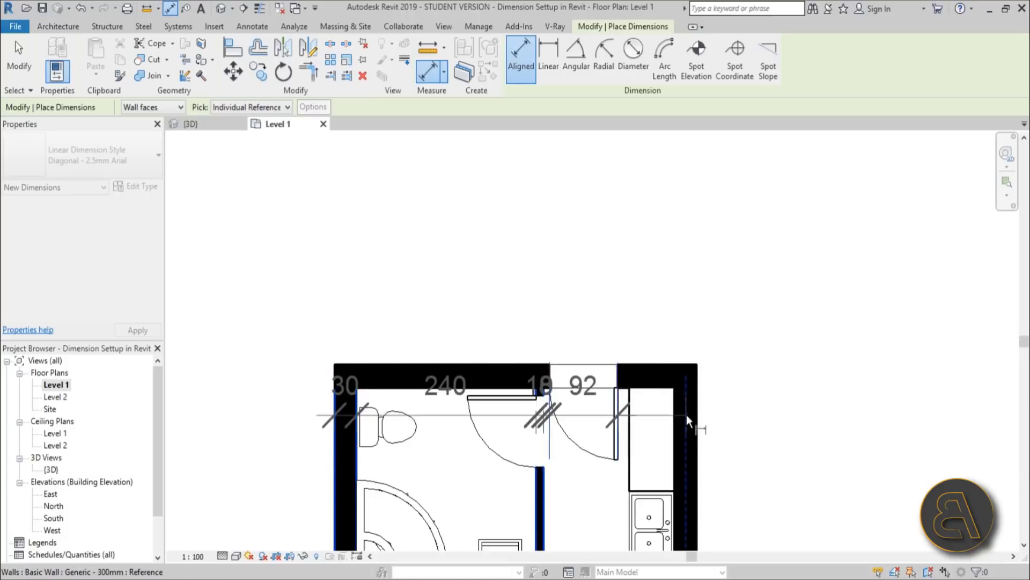
pyautogui.click(675, 414)
pyautogui.click(696, 415)
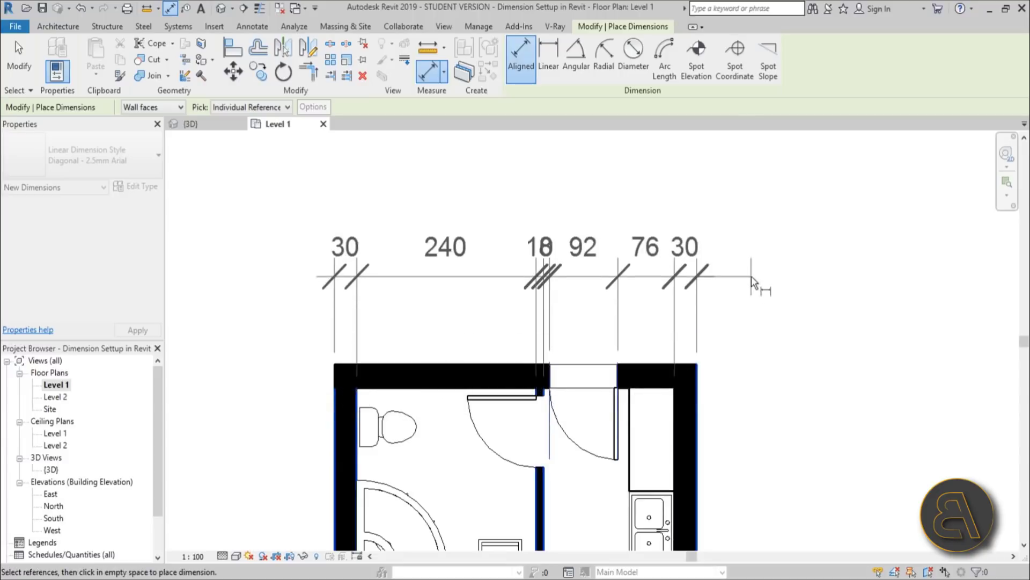
pyautogui.click(746, 293)
# Step: Place an overall dimension between the outer faces of the left and right exterior walls, above the dimension chain
pyautogui.click(335, 424)
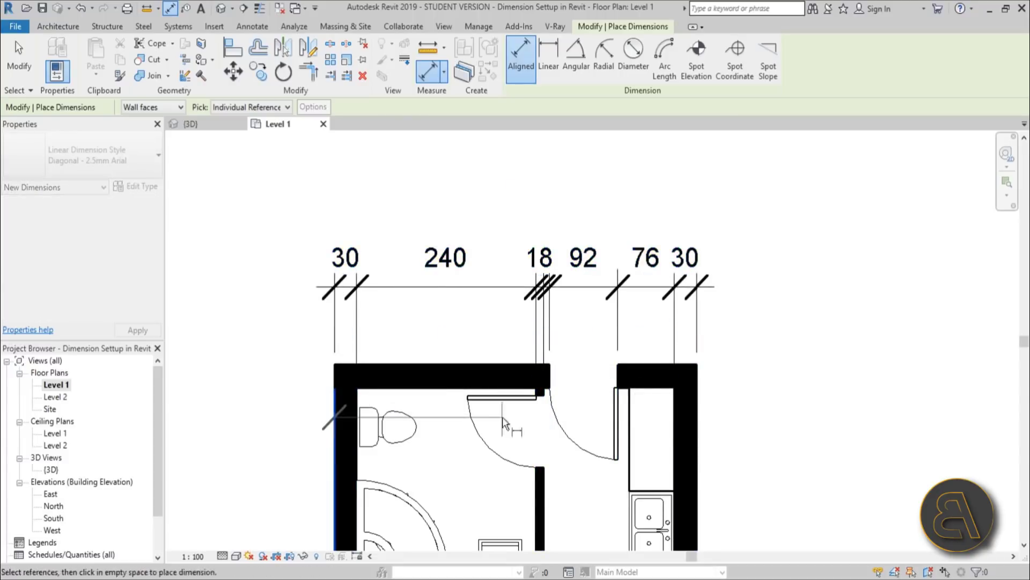
pyautogui.click(694, 424)
pyautogui.click(784, 224)
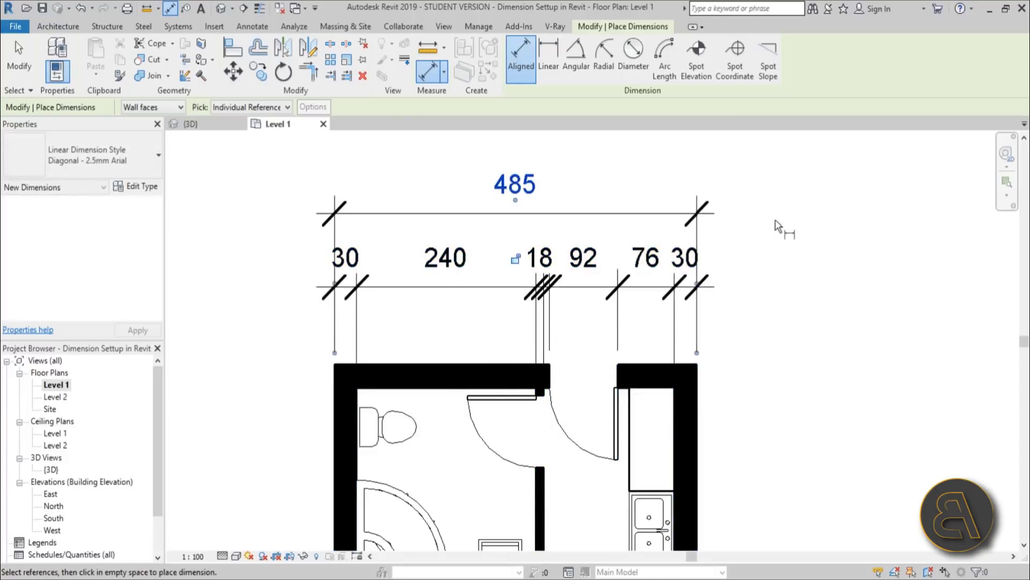
pyautogui.press('Escape')
pyautogui.press('Escape')
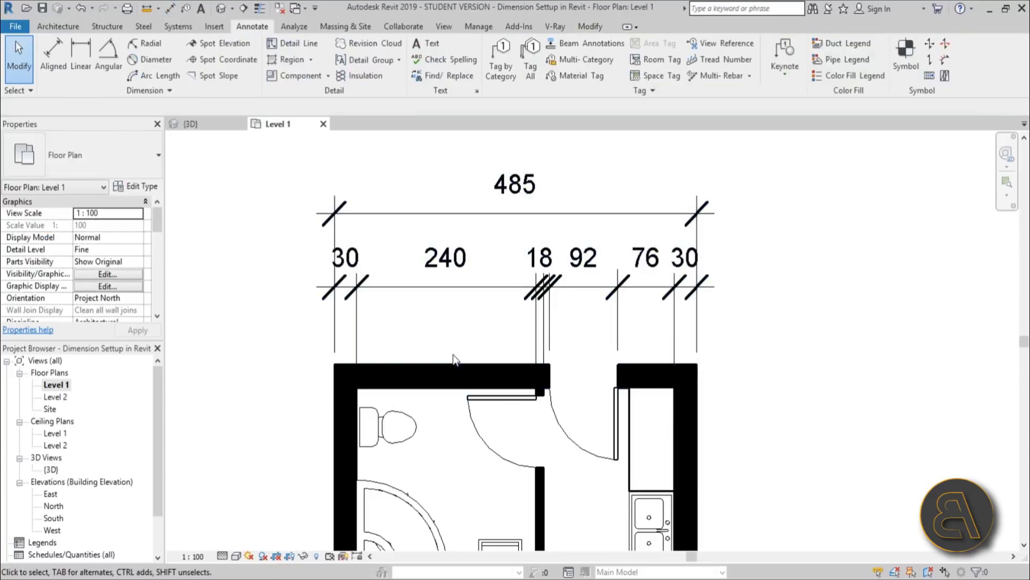
# Step: Switch the floor plan's view scale to 1 : 50 and back to 1 : 100
pyautogui.scroll(-4, 480, 284)
pyautogui.scroll(3, 424, 281)
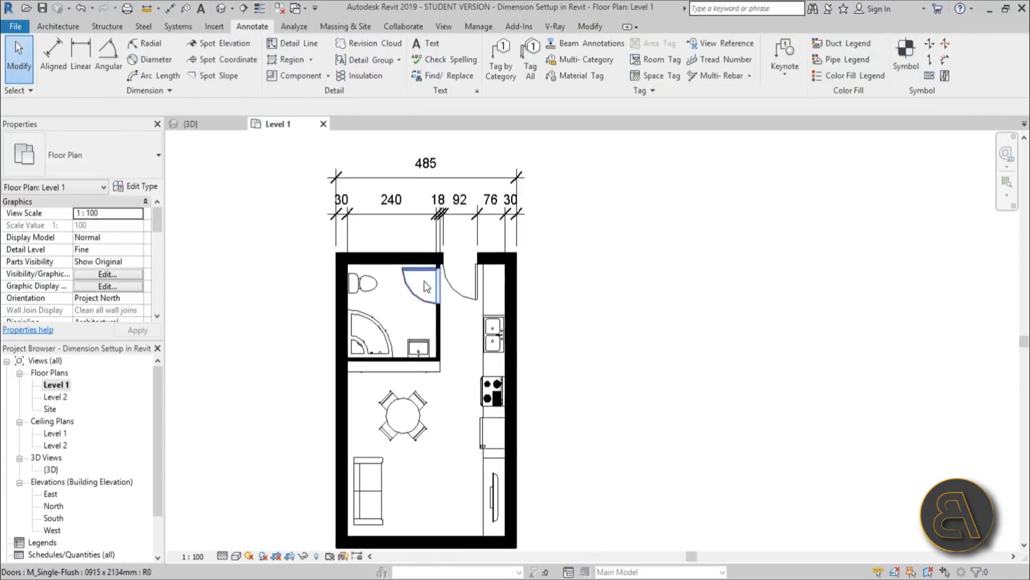
pyautogui.click(186, 558)
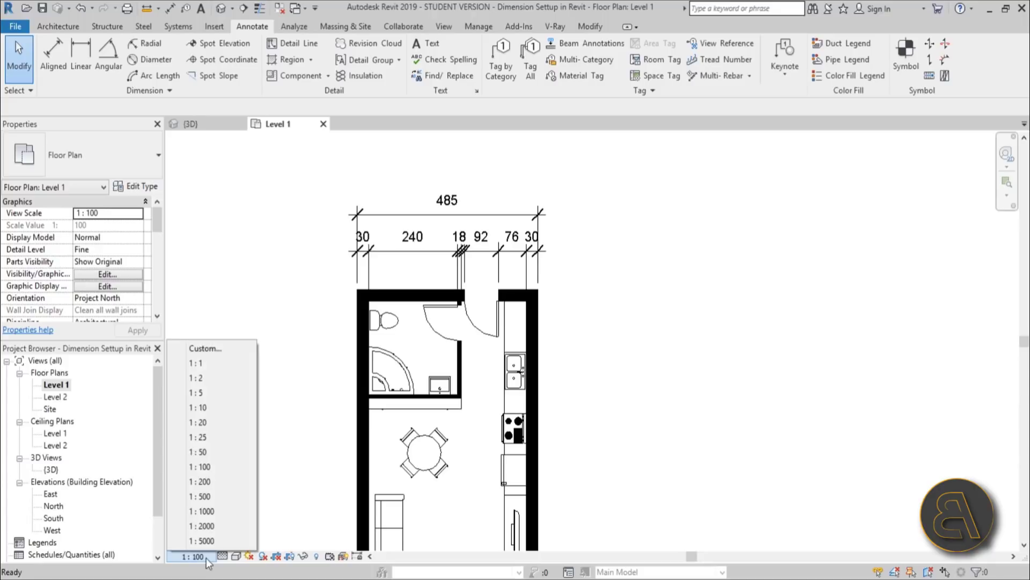
pyautogui.click(217, 453)
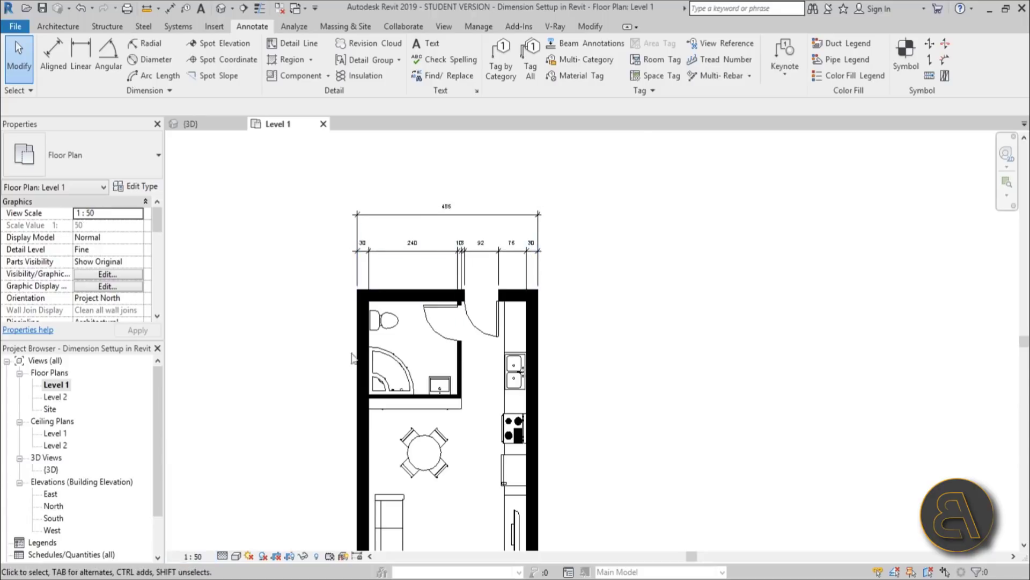
pyautogui.scroll(2, 225, 448)
pyautogui.click(186, 556)
pyautogui.click(218, 466)
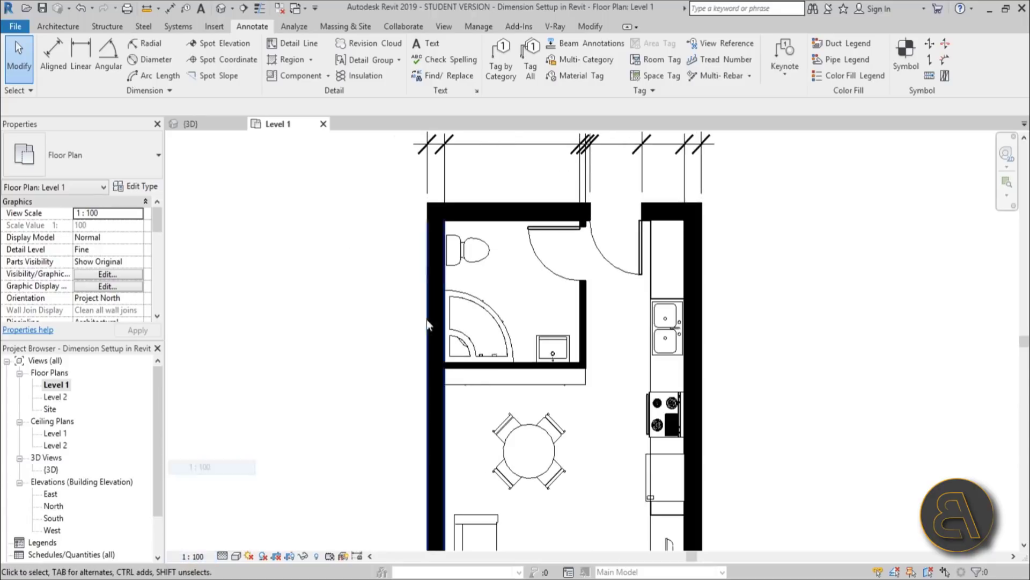
# Step: Examine the crowded dimension texts in the lower chain between the bathroom partition and the entrance door opening
pyautogui.moveTo(379, 281); pyautogui.dragTo(356, 352, button='middle')
pyautogui.scroll(3, 444, 258)
pyautogui.scroll(1, 445, 258)
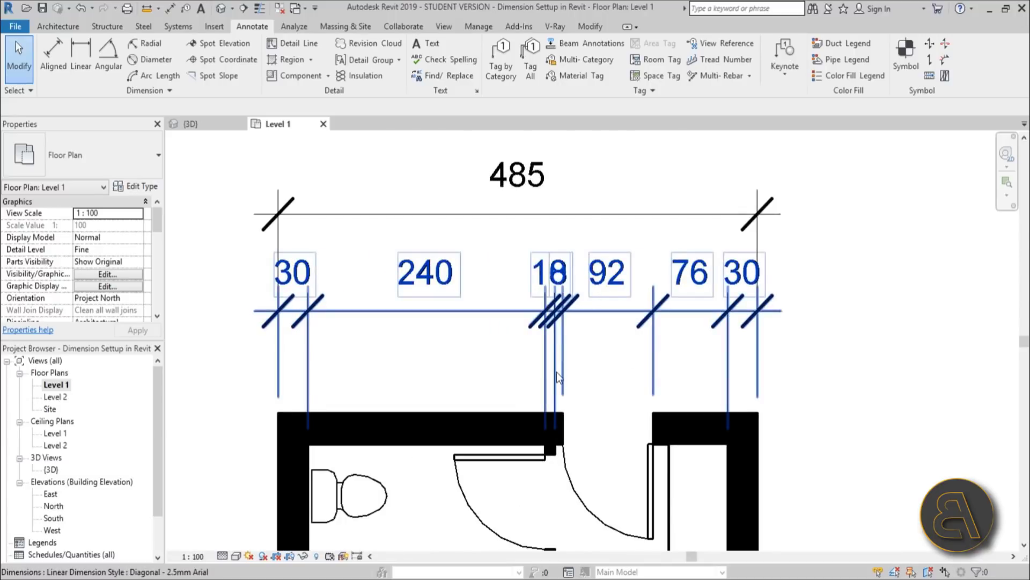
pyautogui.scroll(4, 557, 289)
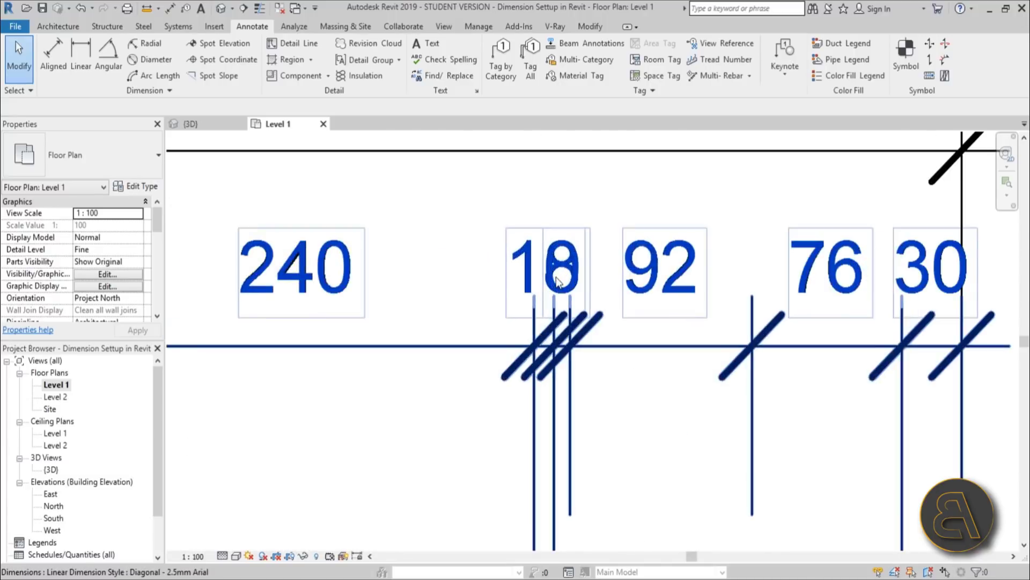
pyautogui.scroll(-4, 553, 281)
pyautogui.click(550, 342)
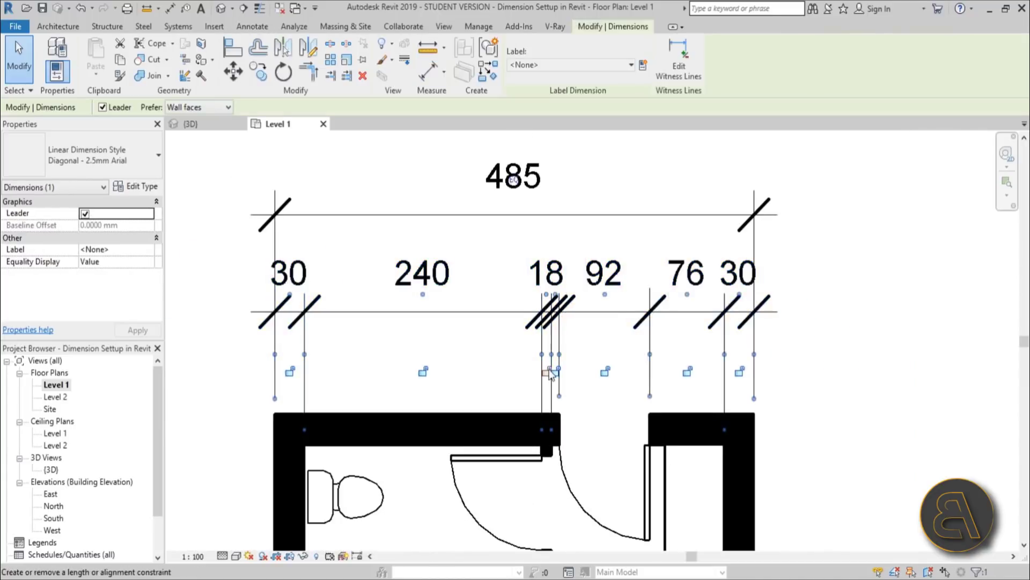
pyautogui.press('Escape')
pyautogui.scroll(2, 460, 318)
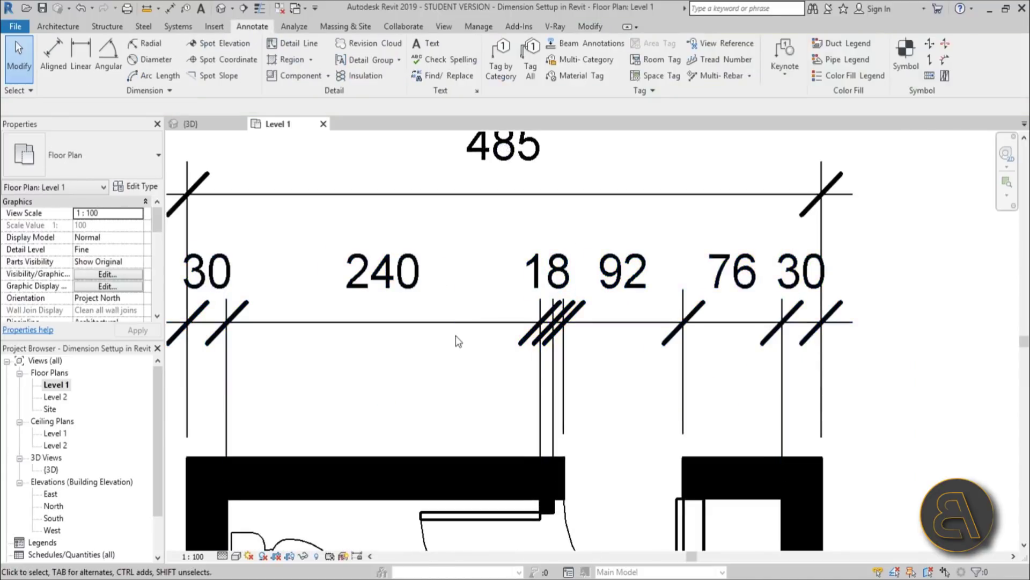
# Step: Delete the lower dimension chain, keeping the overall dimension above it
pyautogui.click(452, 323)
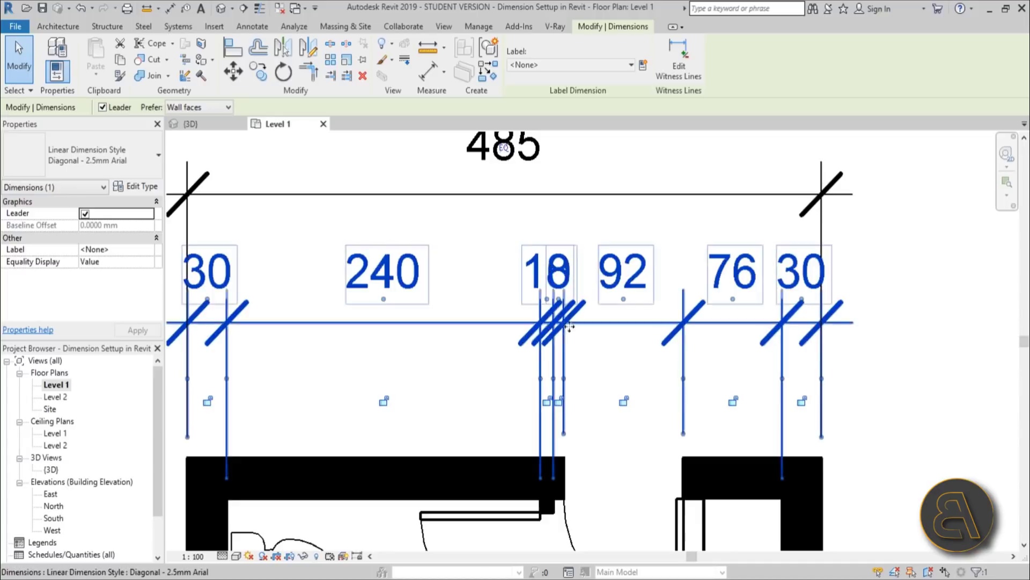
pyautogui.scroll(-2, 591, 349)
pyautogui.press('Escape')
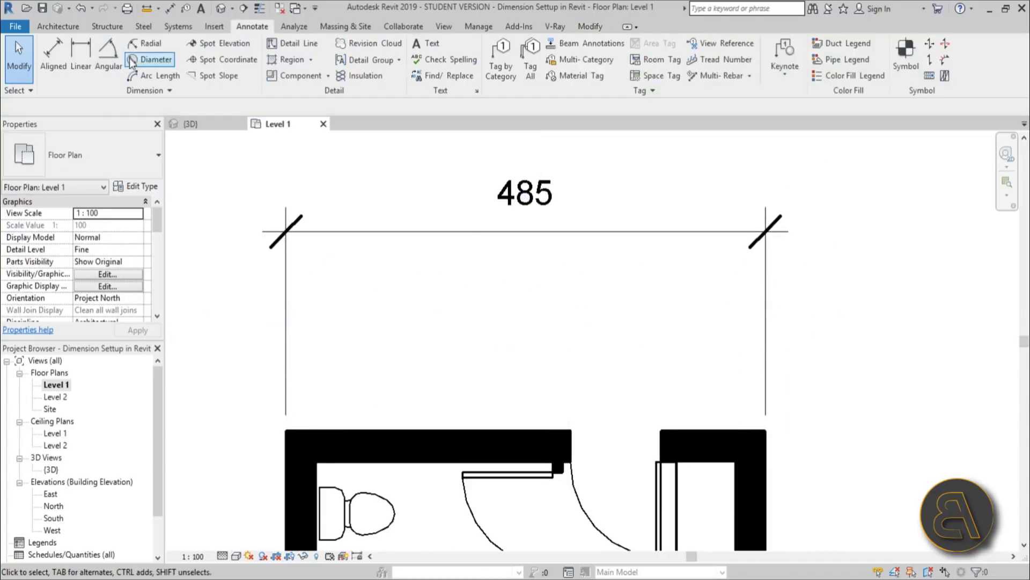
# Step: Place a chained aligned dimension across the exterior wall faces and the entrance door opening edges, between the plan and the overall dimension
pyautogui.click(62, 69)
pyautogui.click(286, 466)
pyautogui.click(316, 468)
pyautogui.click(570, 442)
pyautogui.click(661, 442)
pyautogui.click(736, 474)
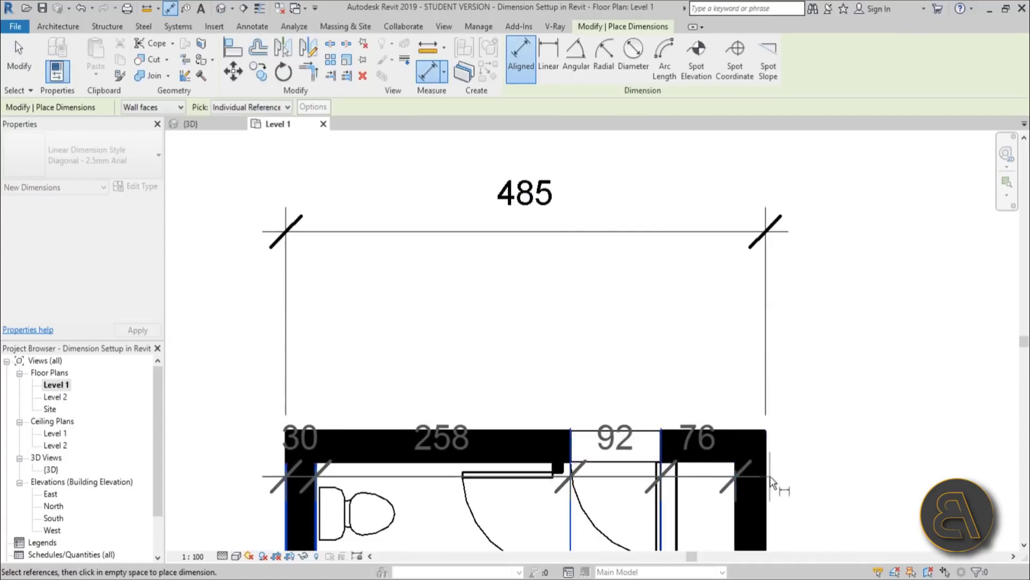
pyautogui.click(769, 482)
pyautogui.click(811, 371)
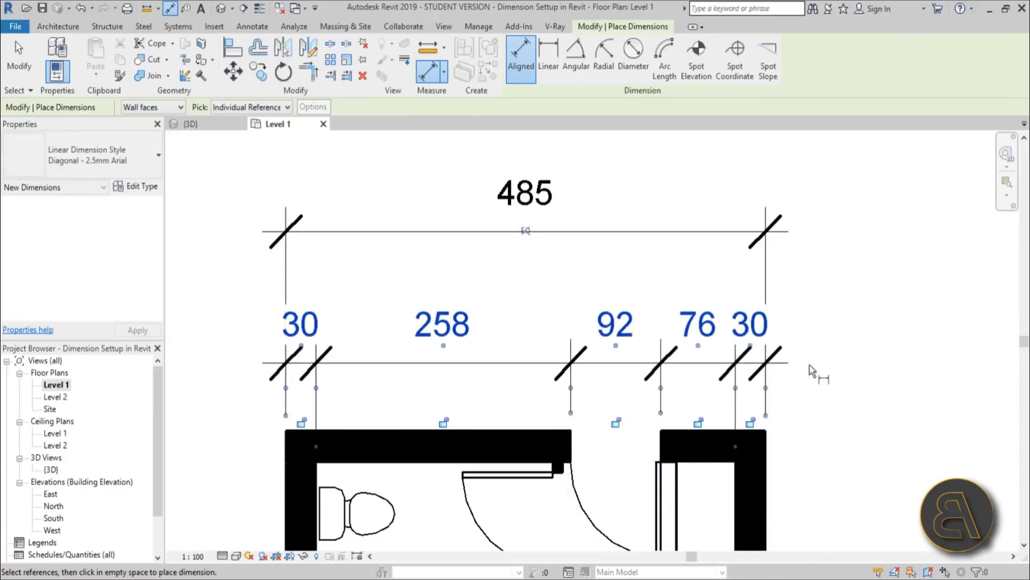
pyautogui.press('Escape')
# Step: Move the dimension chain slightly closer to the overall dimension above it
pyautogui.click(698, 363)
pyautogui.moveTo(698, 363); pyautogui.dragTo(698, 335)
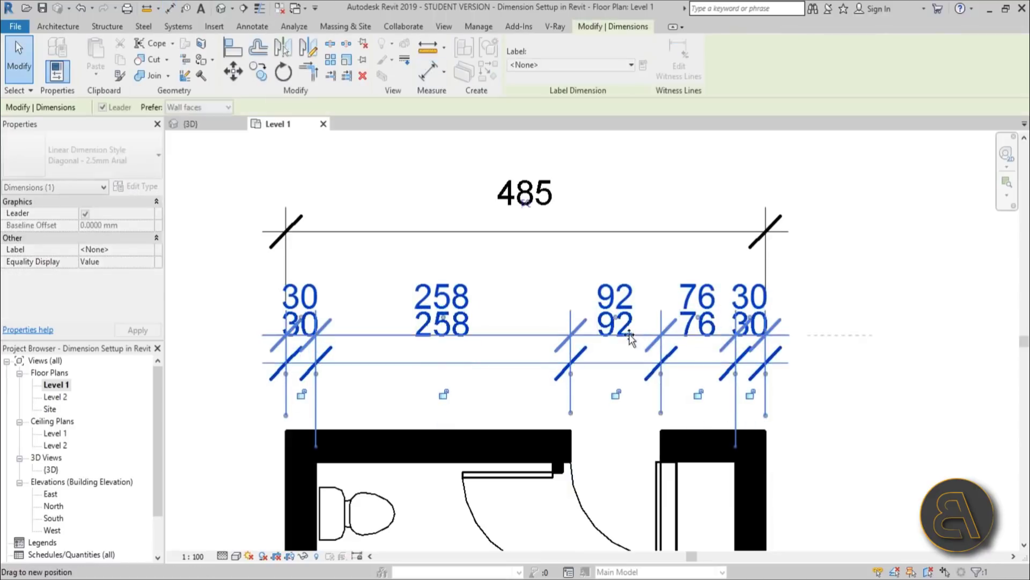
pyautogui.click(892, 397)
pyautogui.moveTo(534, 343)
pyautogui.mouseDown()
pyautogui.moveTo(530, 370)
pyautogui.moveTo(517, 344)
pyautogui.mouseUp()
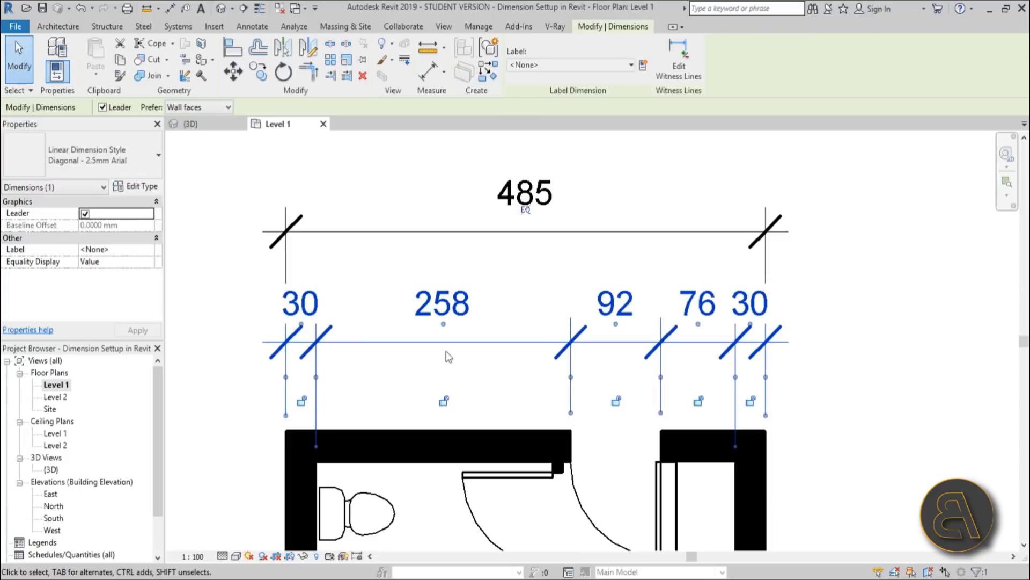
pyautogui.click(537, 256)
pyautogui.scroll(-5, 441, 314)
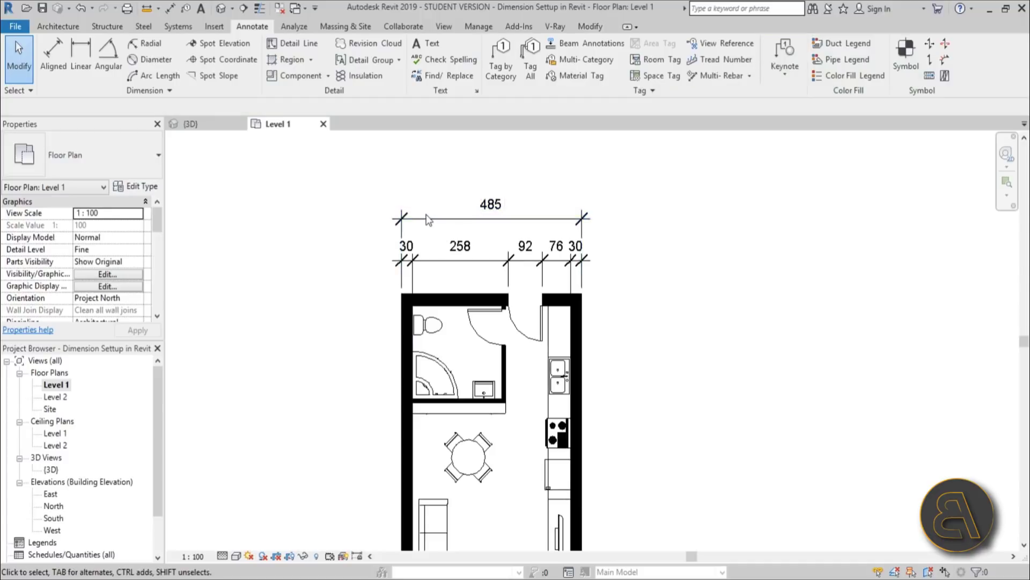
pyautogui.scroll(3, 486, 207)
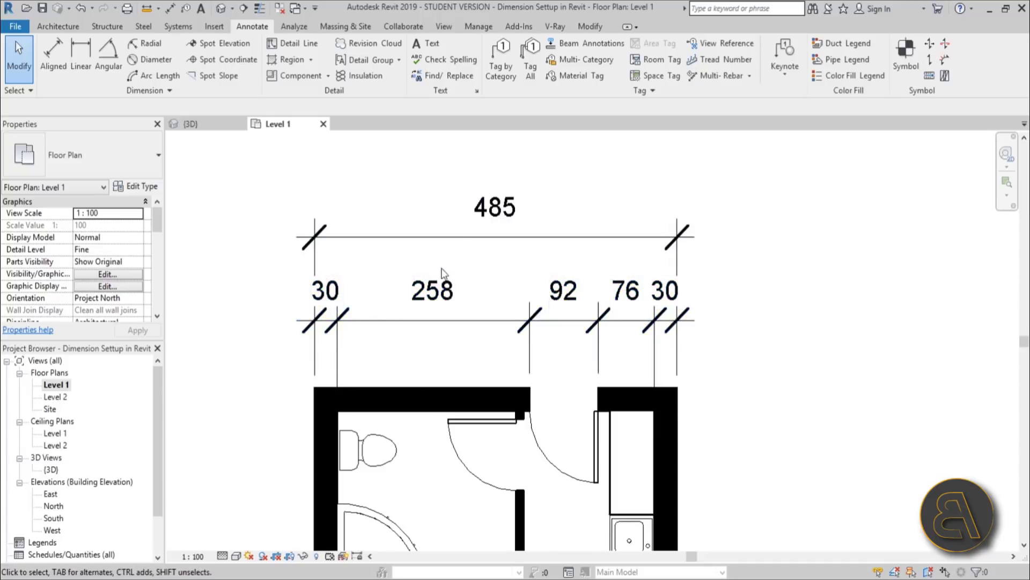
# Step: Examine the linear dimension styles available for the dimension chain, leaving its style as it is
pyautogui.click(469, 317)
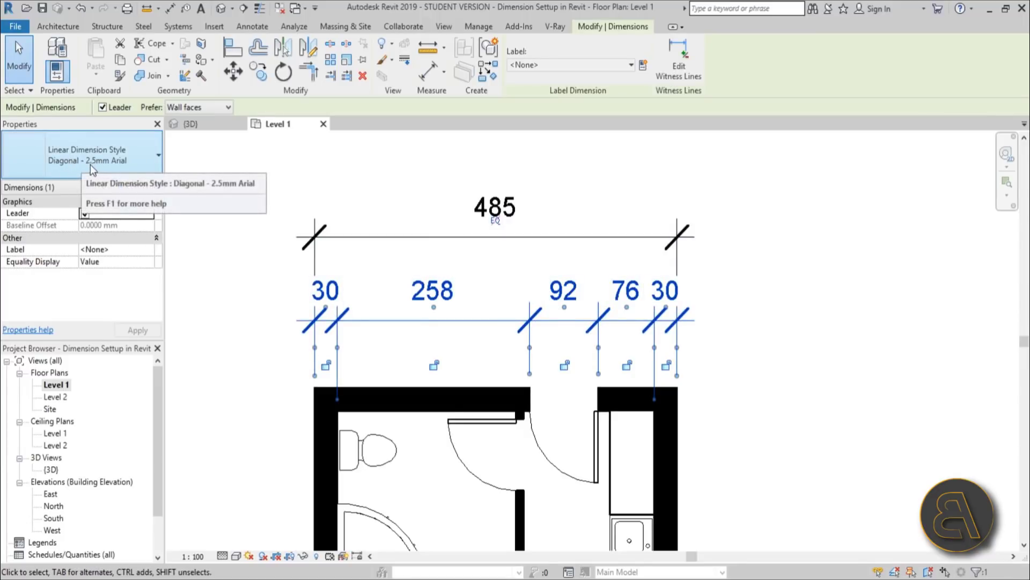
pyautogui.click(122, 167)
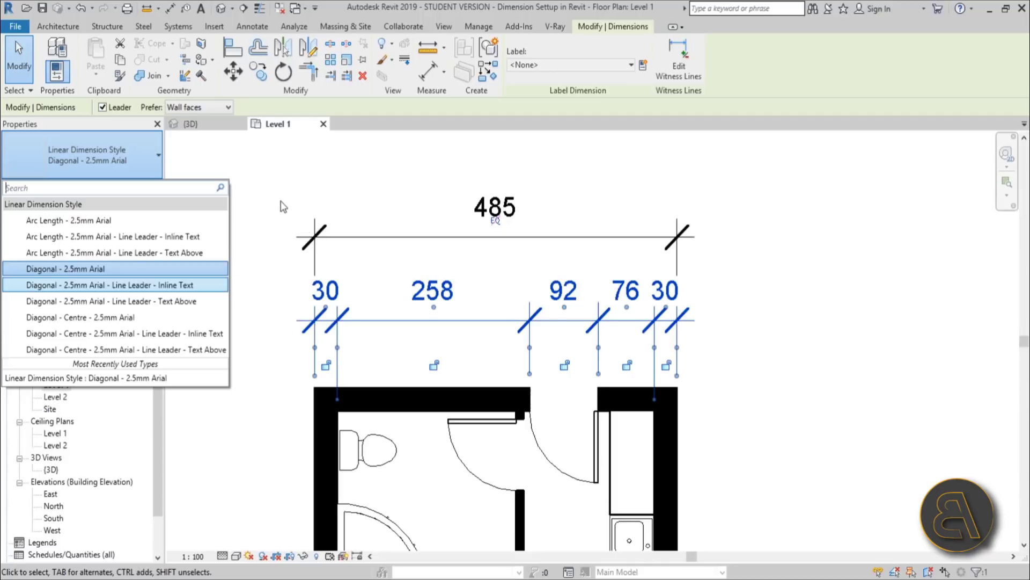
pyautogui.click(372, 280)
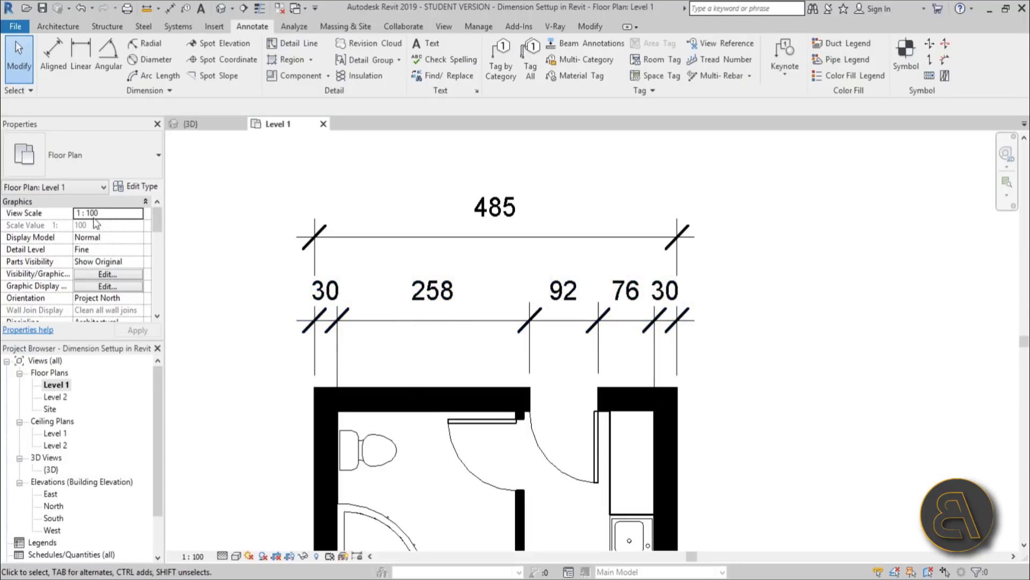
pyautogui.click(87, 154)
pyautogui.click(141, 161)
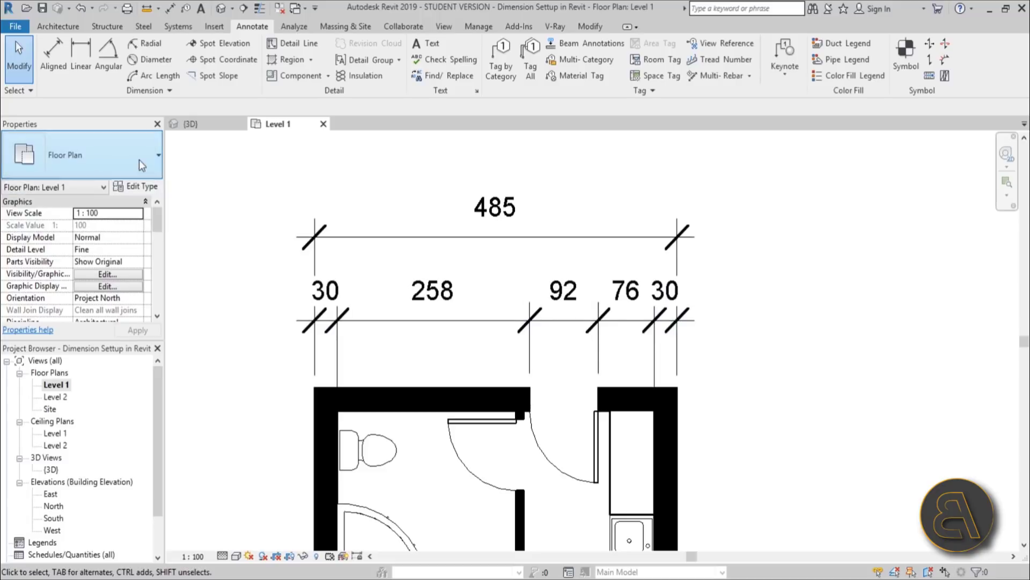
# Step: Duplicate the dimension chain's type under the name "Diagonal - 2.5mm NEW"
pyautogui.click(376, 319)
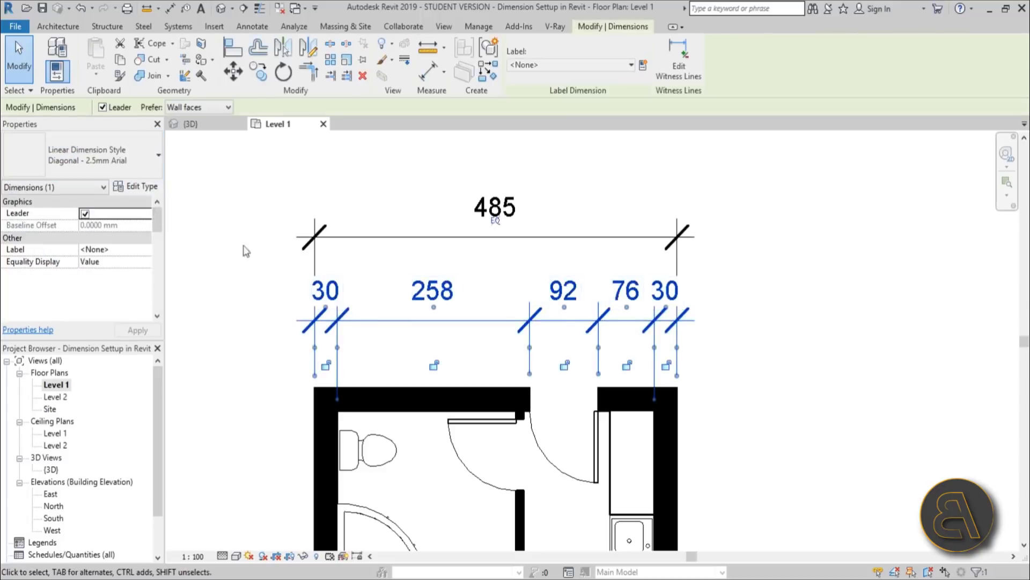
pyautogui.click(149, 188)
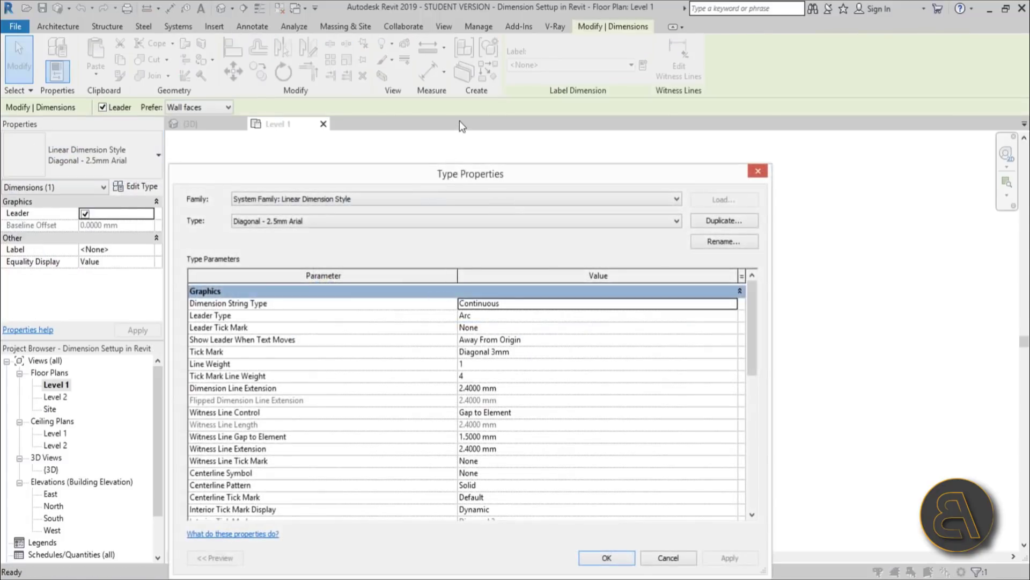
pyautogui.moveTo(450, 174); pyautogui.dragTo(473, 117)
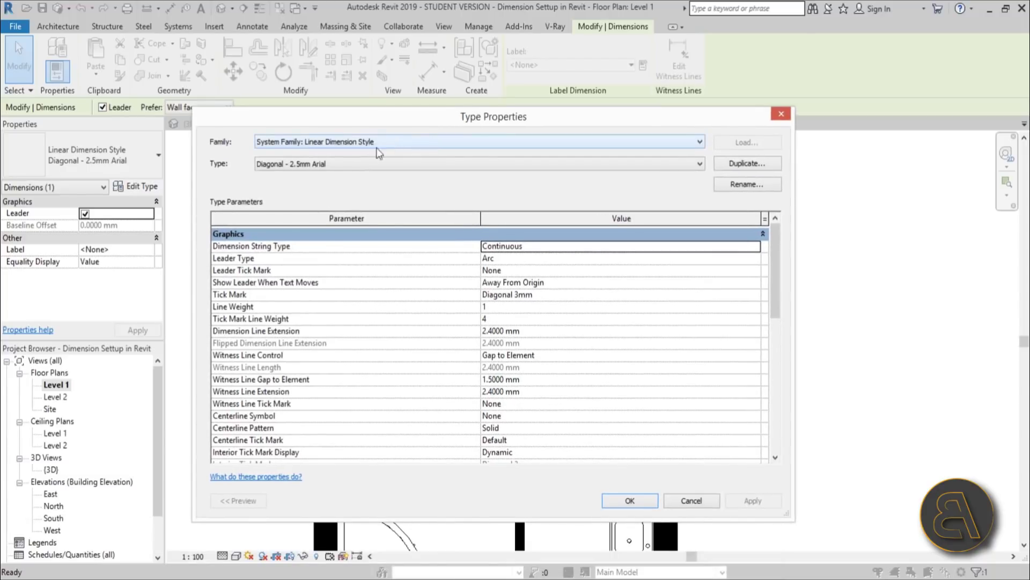
pyautogui.click(755, 163)
pyautogui.click(487, 335)
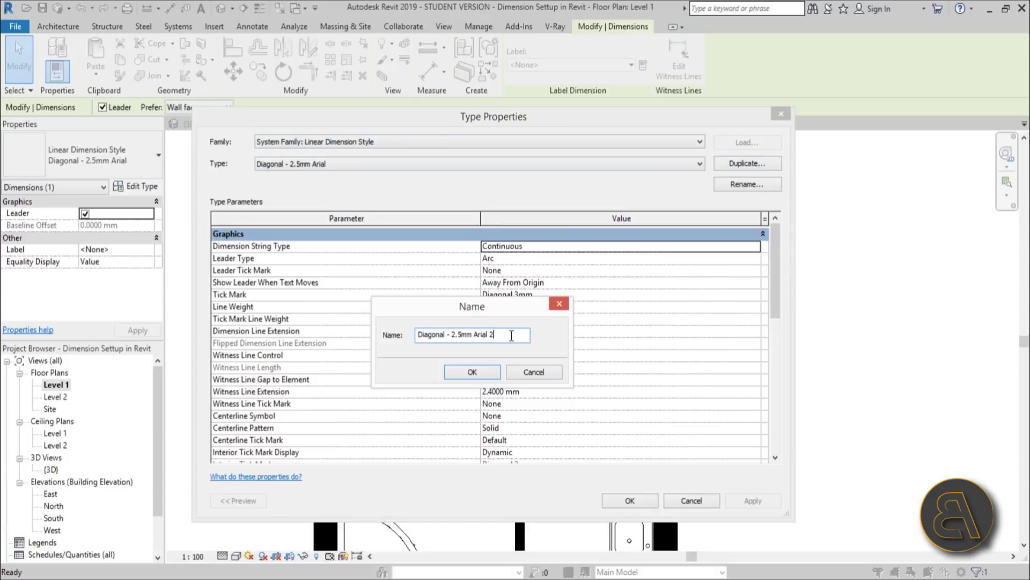
pyautogui.moveTo(490, 336); pyautogui.dragTo(473, 336)
pyautogui.write('NEW')
pyautogui.click(455, 373)
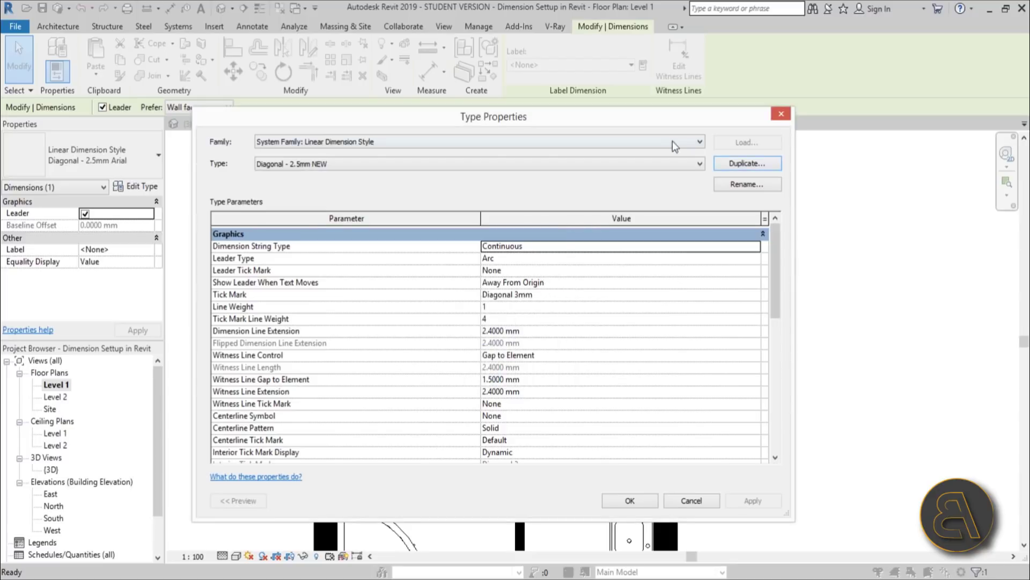
# Step: Narrow the type properties dialog, move it clear of the chain's start and examine the parameters, including the Dimension String Type options
pyautogui.moveTo(192, 316); pyautogui.dragTo(316, 319)
pyautogui.moveTo(547, 108); pyautogui.dragTo(726, 113)
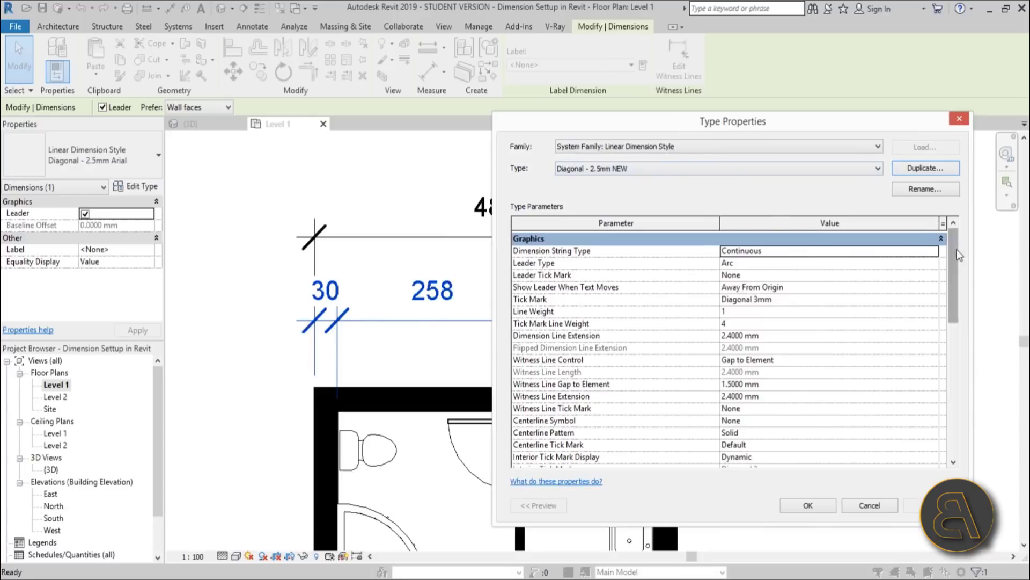
pyautogui.scroll(-9, 920, 247)
pyautogui.scroll(9, 920, 246)
pyautogui.click(894, 256)
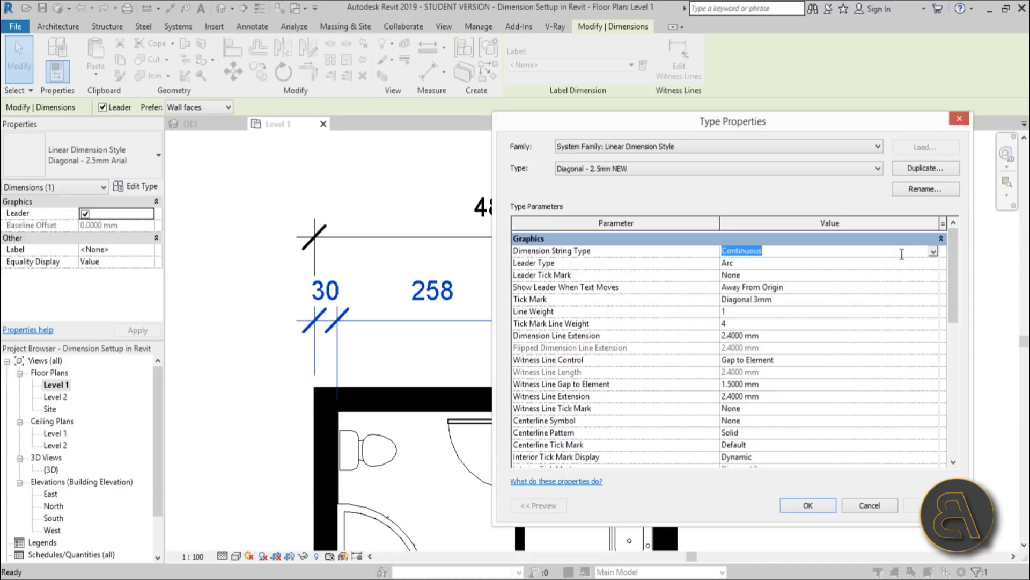
pyautogui.click(933, 252)
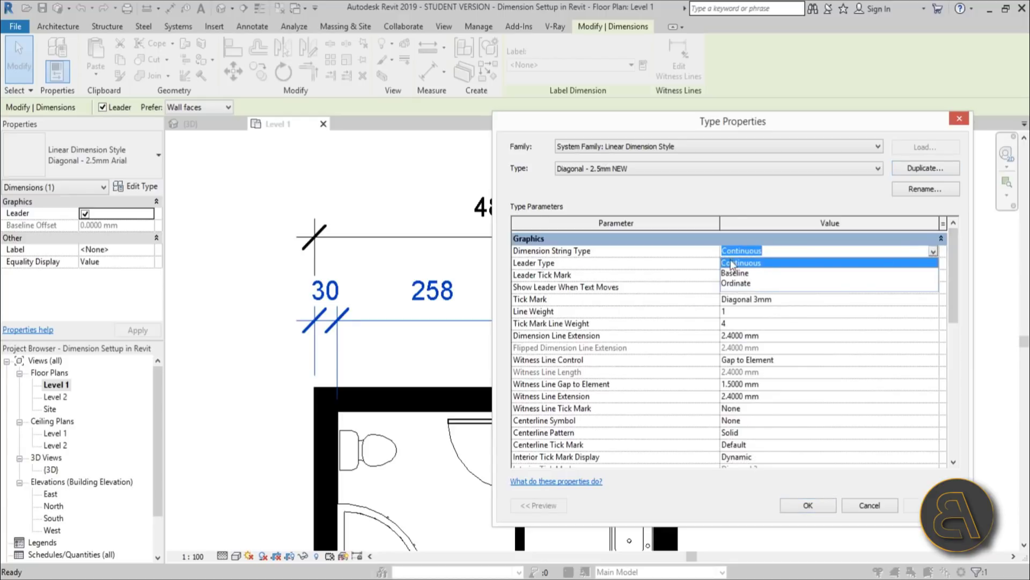
pyautogui.click(617, 256)
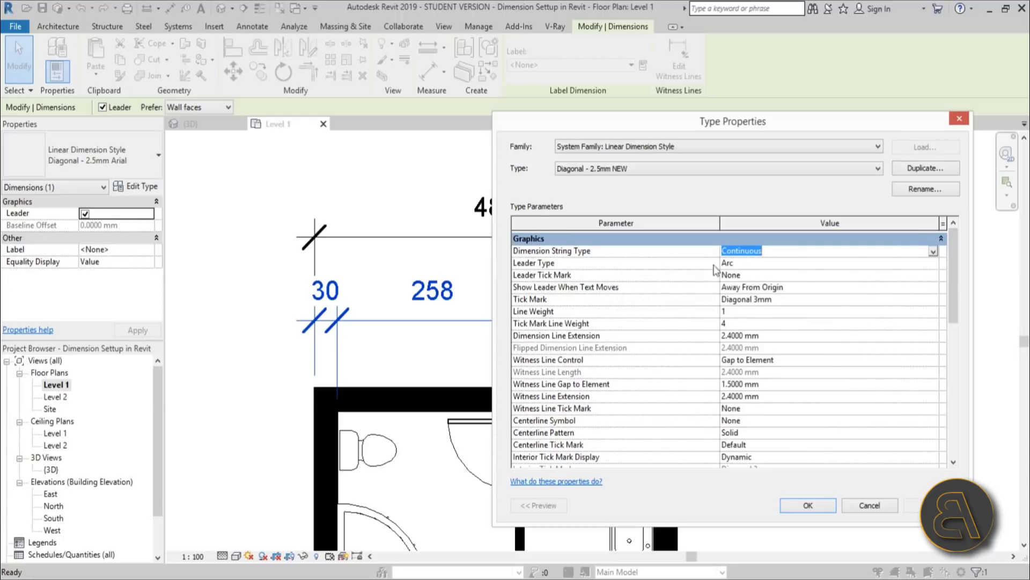
# Step: Set the new style's leader type to Line and pull the 258 text off its dimension line, up towards the bathroom's outer wall
pyautogui.click(746, 263)
pyautogui.click(934, 264)
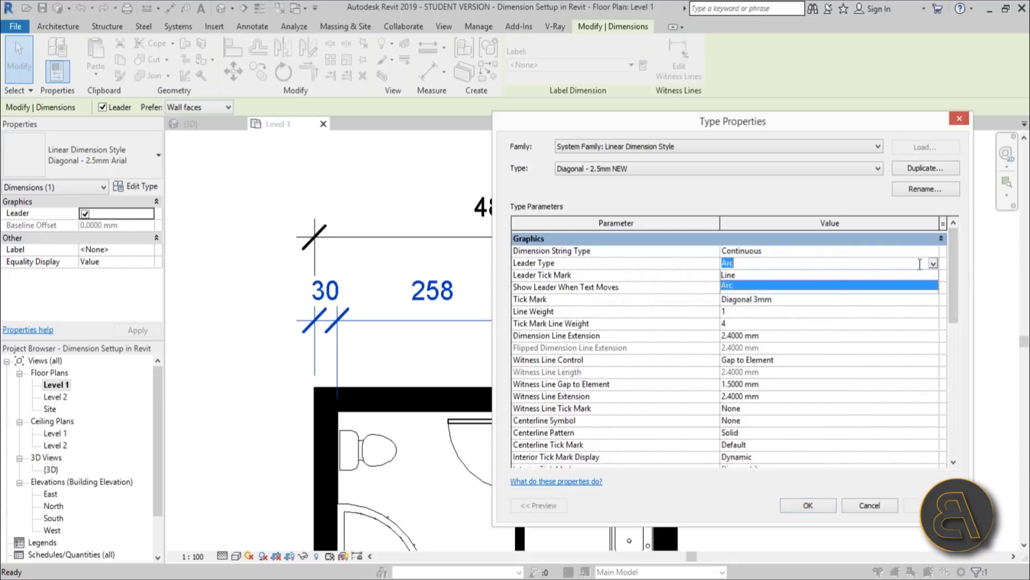
pyautogui.click(807, 275)
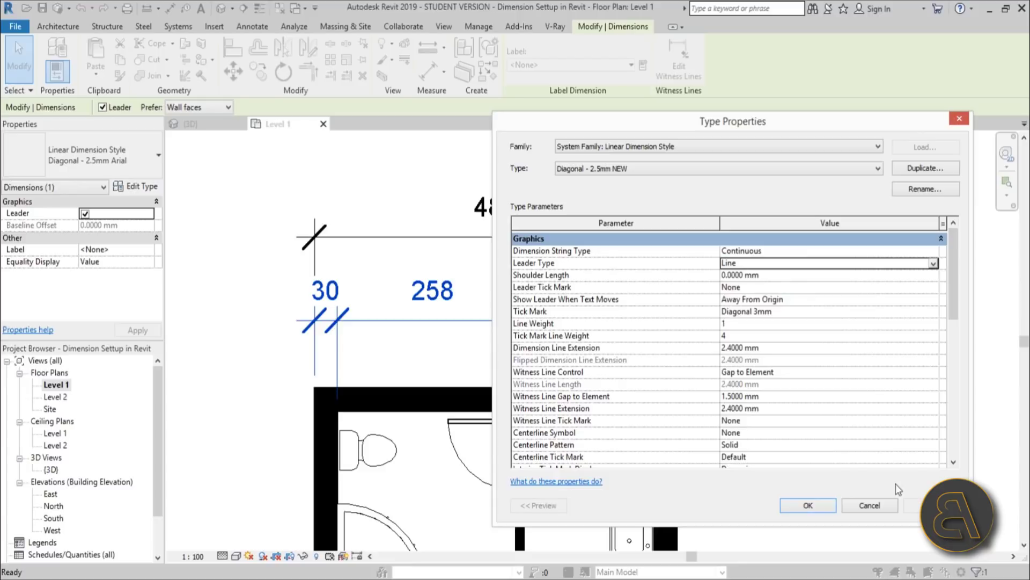
pyautogui.click(819, 504)
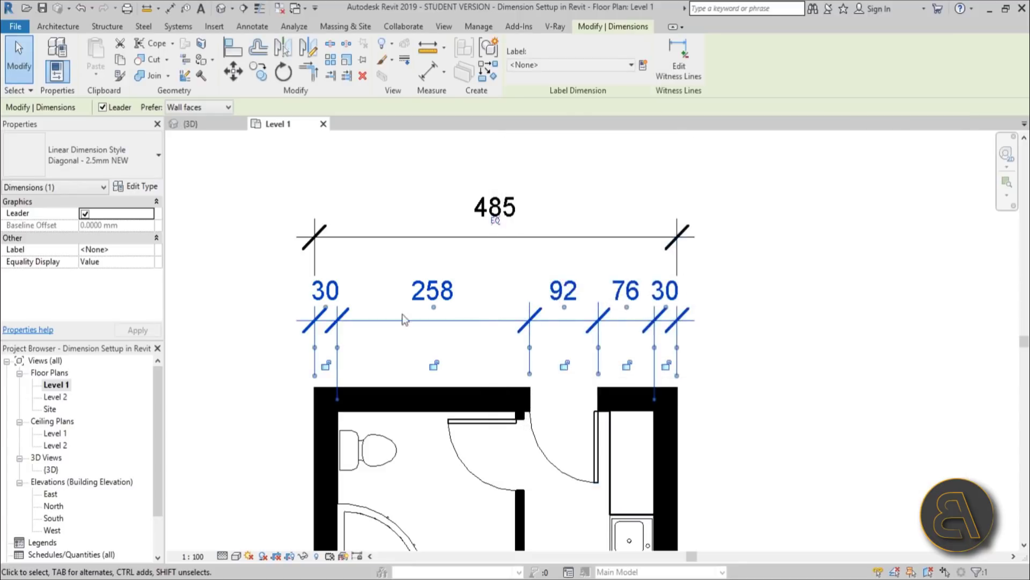
pyautogui.moveTo(433, 308); pyautogui.dragTo(378, 283)
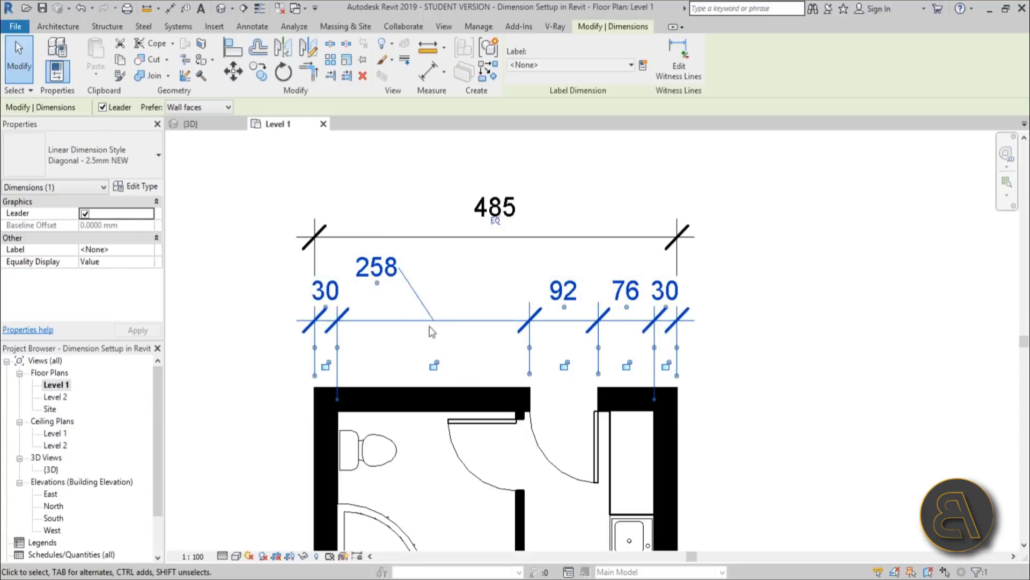
# Step: Set the leader type of the Diagonal - 2.5mm NEW style to Arc
pyautogui.click(141, 188)
pyautogui.click(800, 264)
pyautogui.click(940, 264)
pyautogui.click(757, 291)
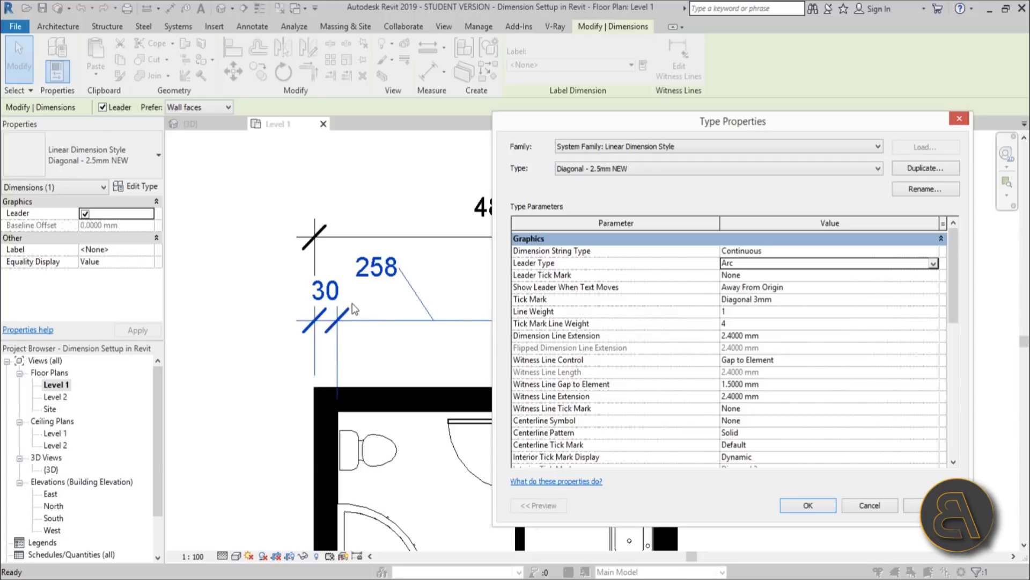
# Step: Switch the style's tick mark to Filled Dot 3mm and back to Diagonal 3mm, applying each choice to the chain
pyautogui.click(756, 300)
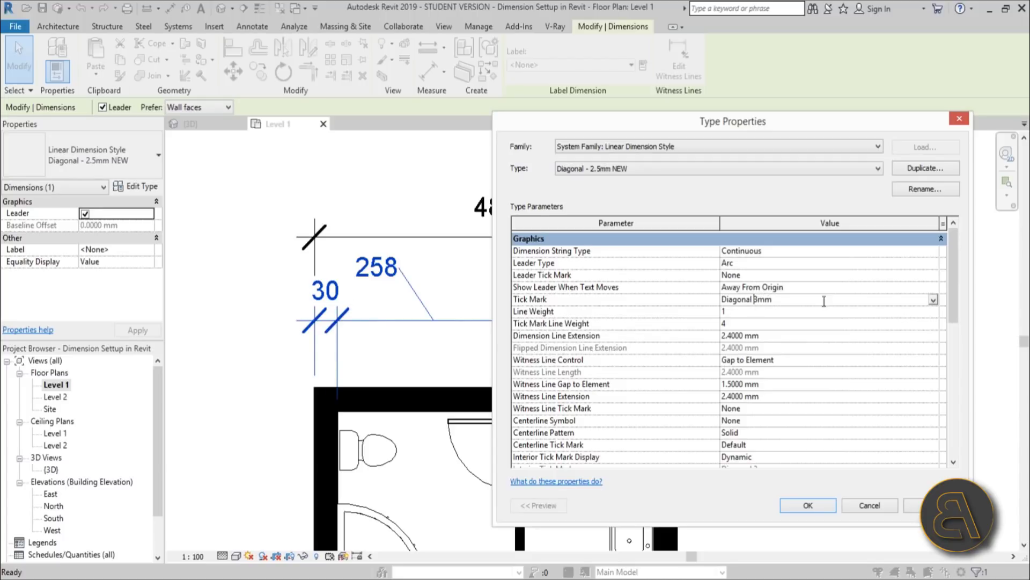
pyautogui.click(933, 300)
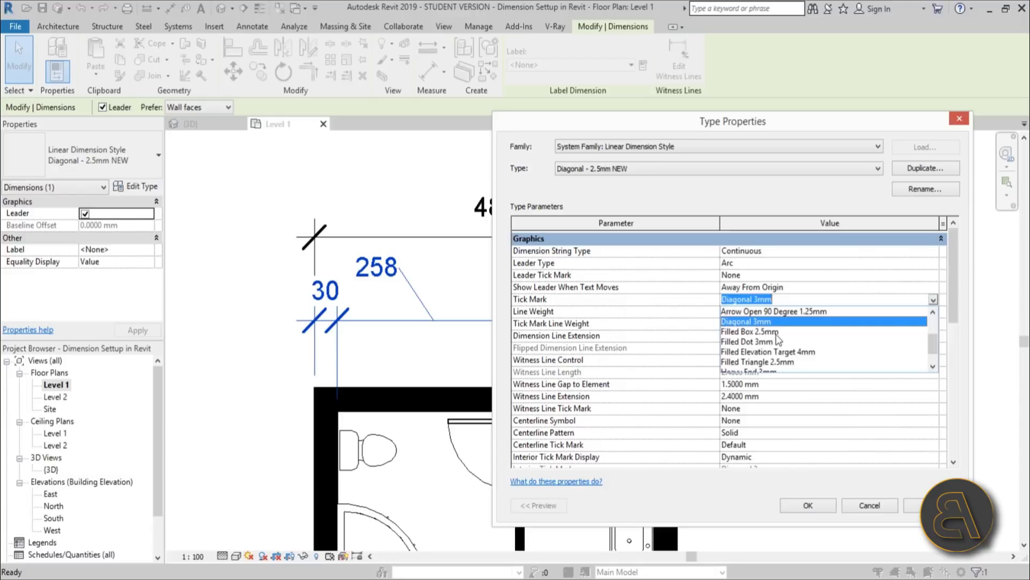
pyautogui.click(747, 341)
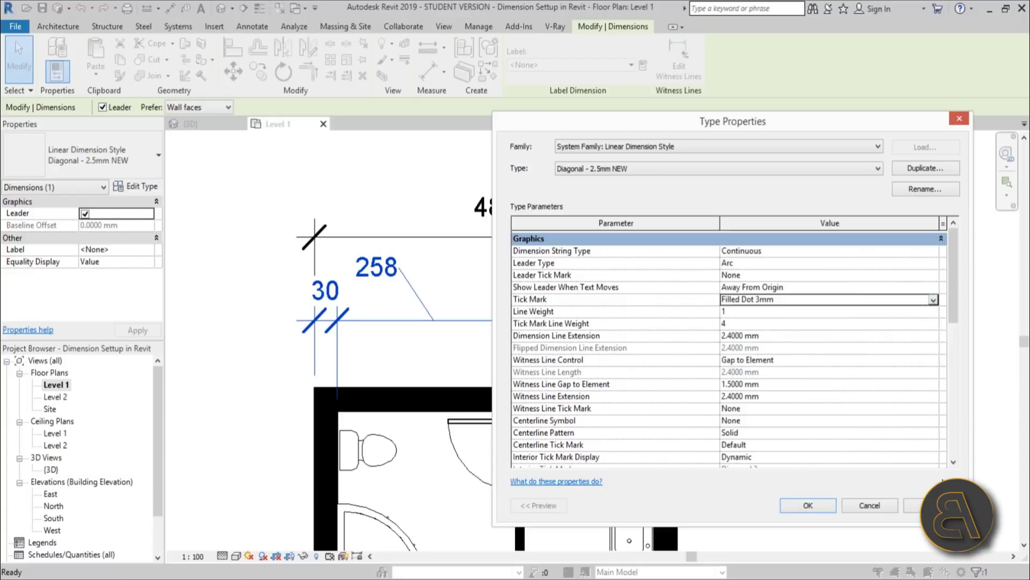
pyautogui.click(915, 505)
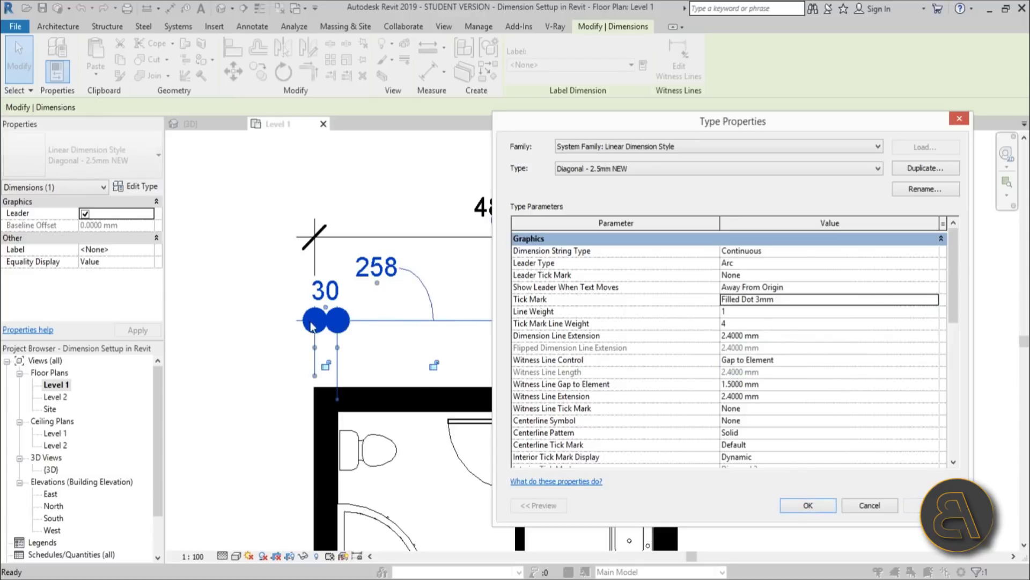
pyautogui.click(935, 302)
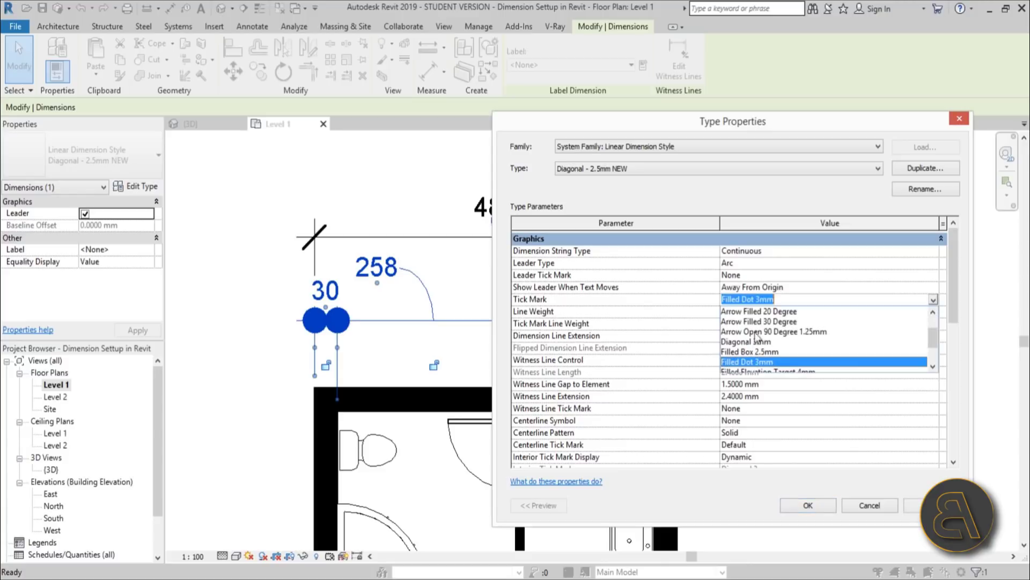
pyautogui.click(755, 342)
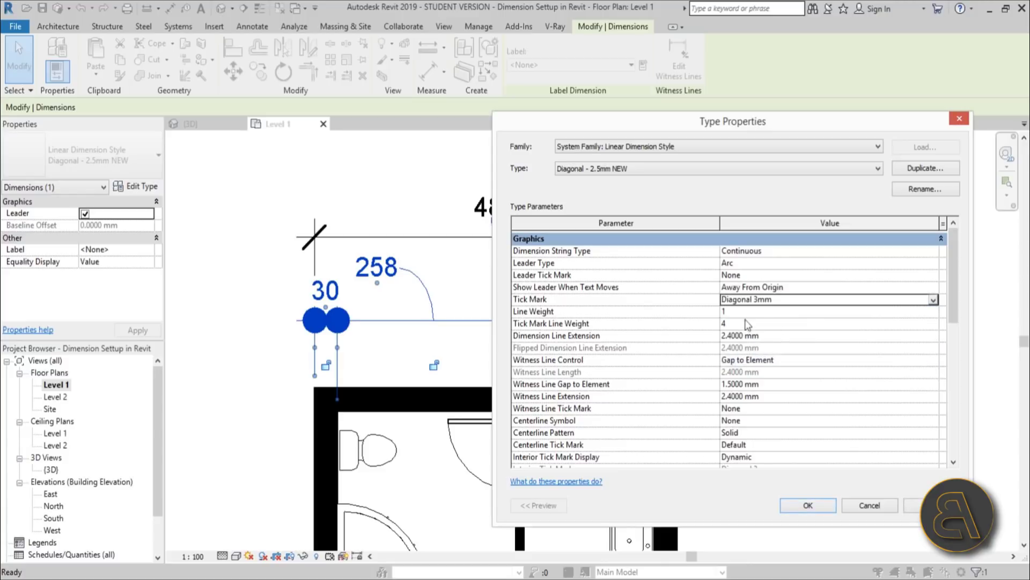
pyautogui.click(915, 505)
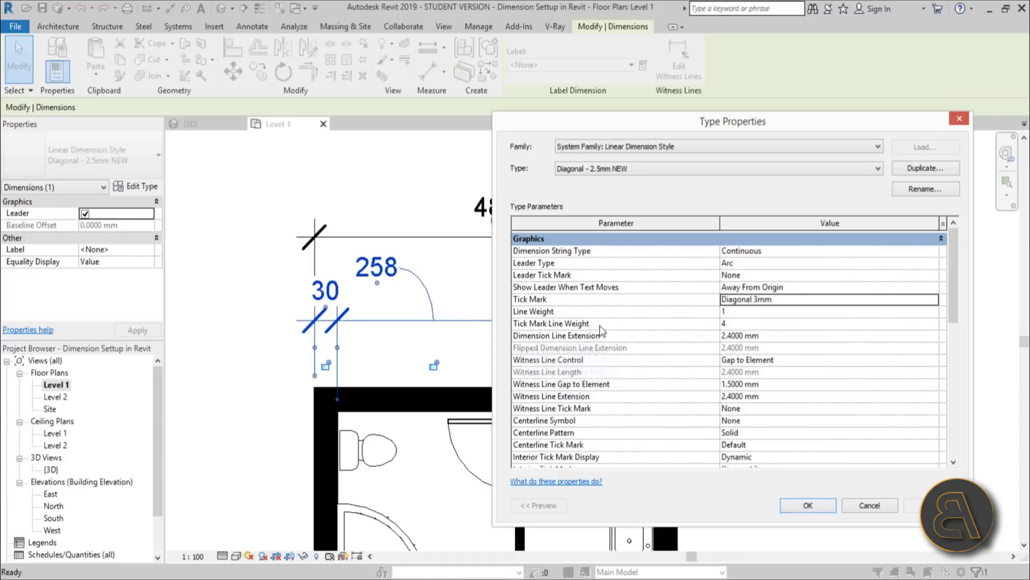
# Step: Set the style's Tick Mark Line Weight to 3 and apply it to the dimension chain
pyautogui.click(736, 323)
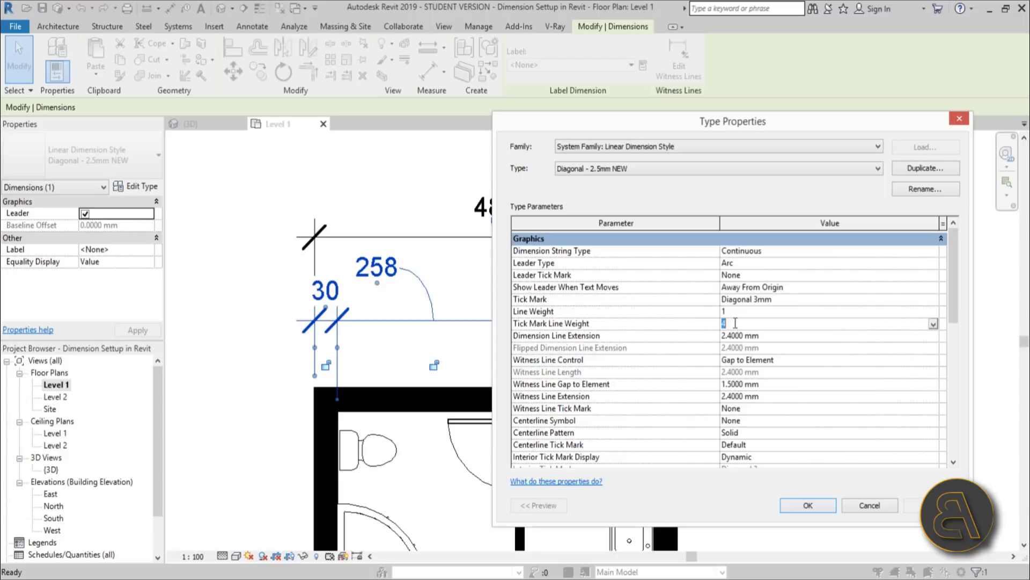
pyautogui.click(934, 324)
pyautogui.click(728, 358)
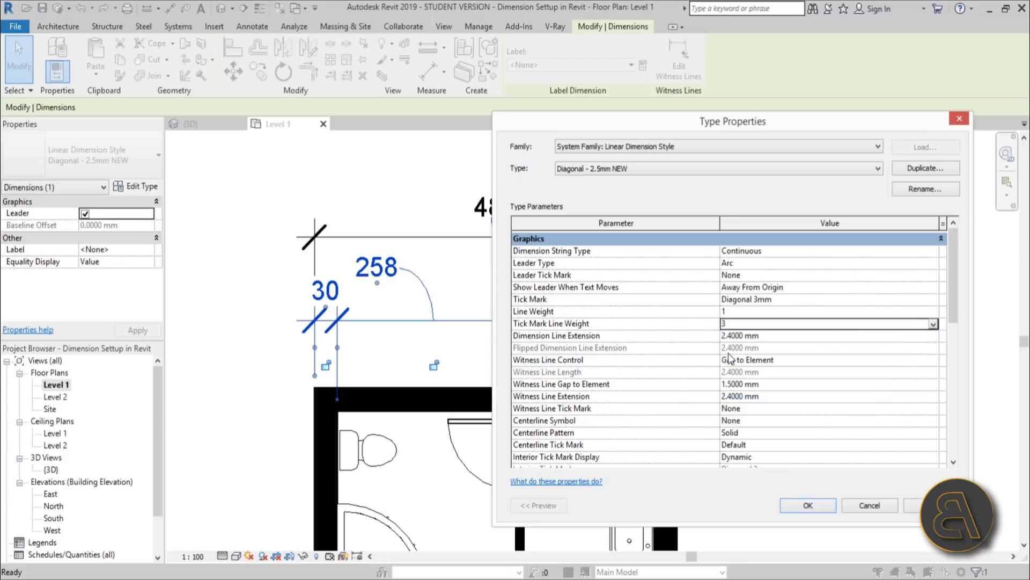
pyautogui.click(933, 505)
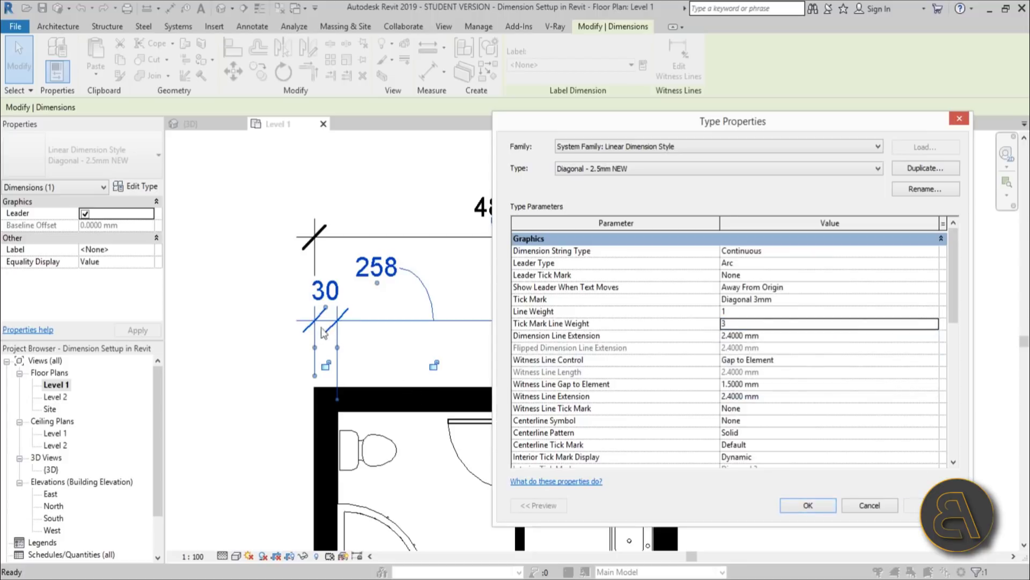
# Step: Set the Tick Mark Line Weight of the Diagonal - 2.5mm NEW style to 4 and inspect the chain's tick marks up close
pyautogui.click(932, 326)
pyautogui.click(933, 326)
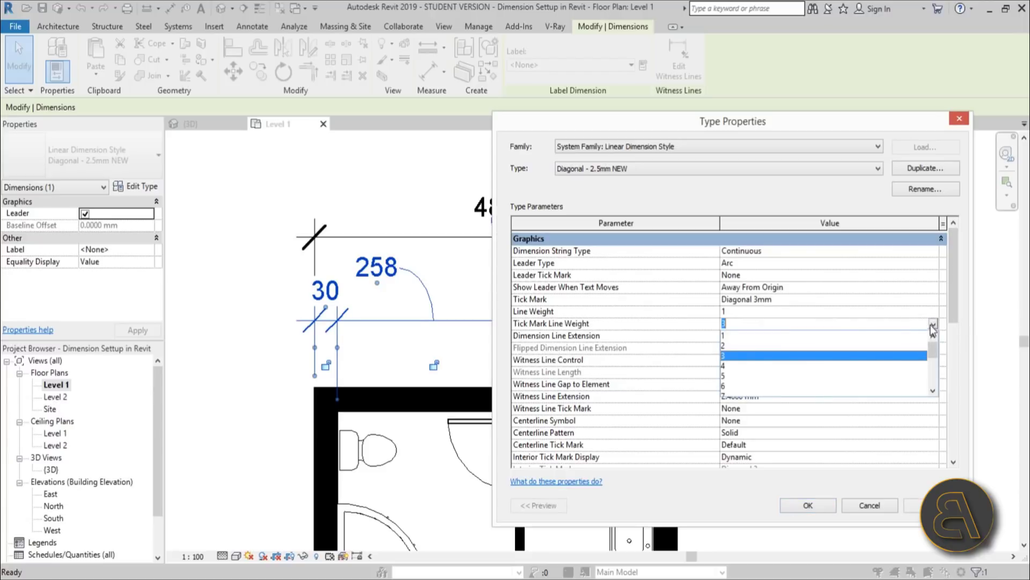
pyautogui.click(736, 366)
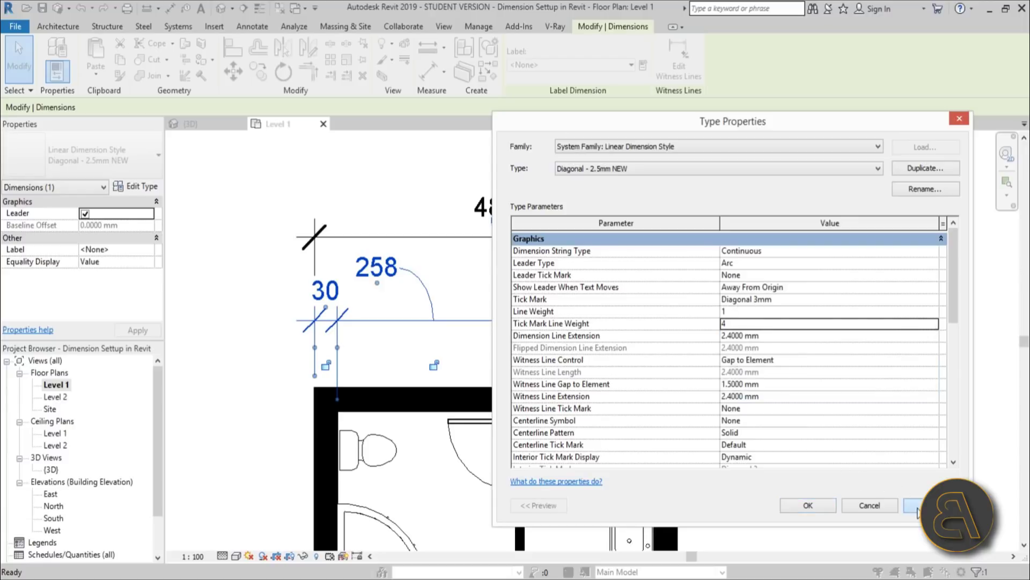
pyautogui.click(806, 505)
pyautogui.scroll(5, 310, 315)
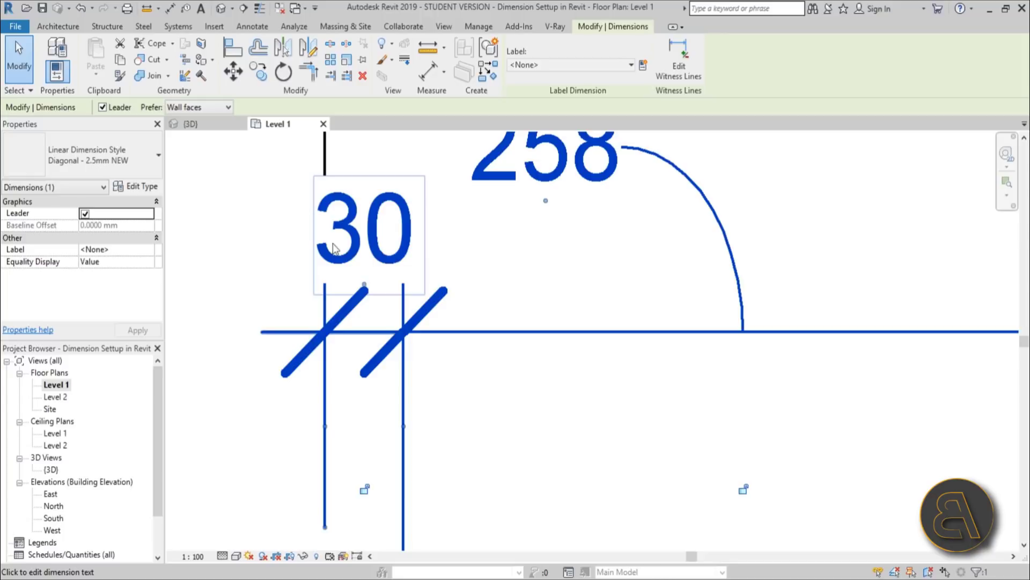
pyautogui.scroll(-3, 361, 269)
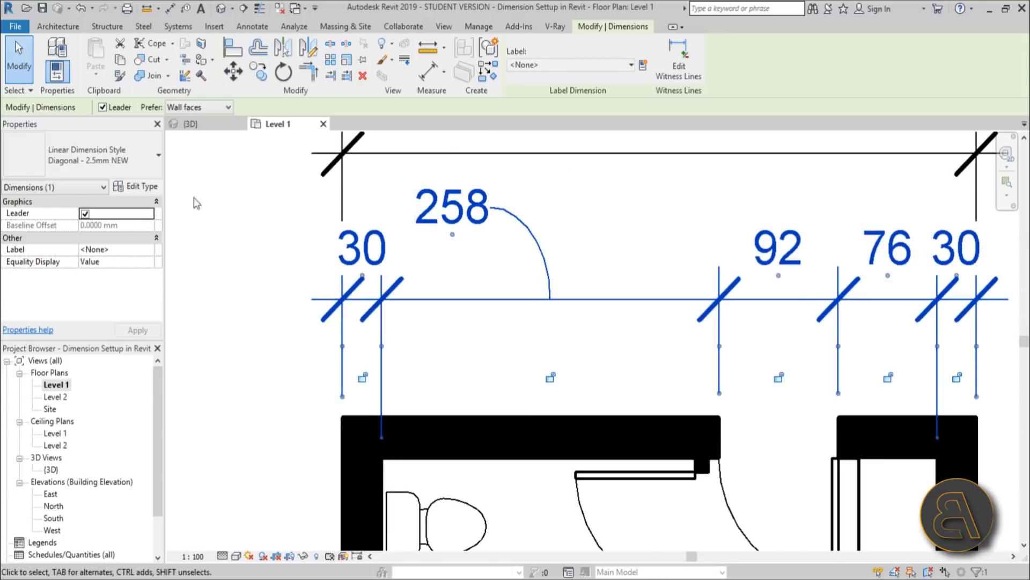
# Step: Review the Tick Mark options in the dimension style's type properties, keeping Diagonal 3mm
pyautogui.click(135, 186)
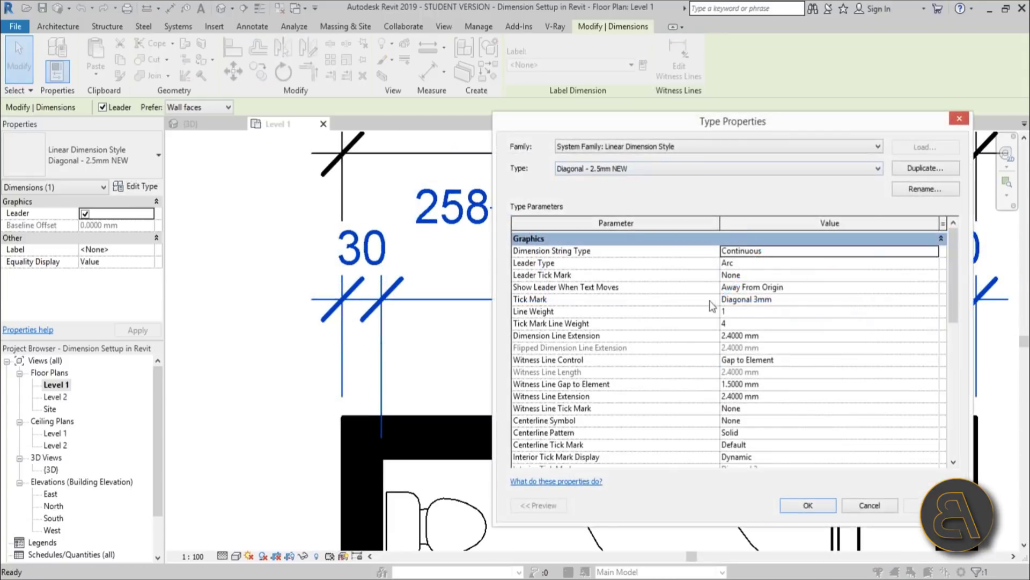
pyautogui.click(766, 300)
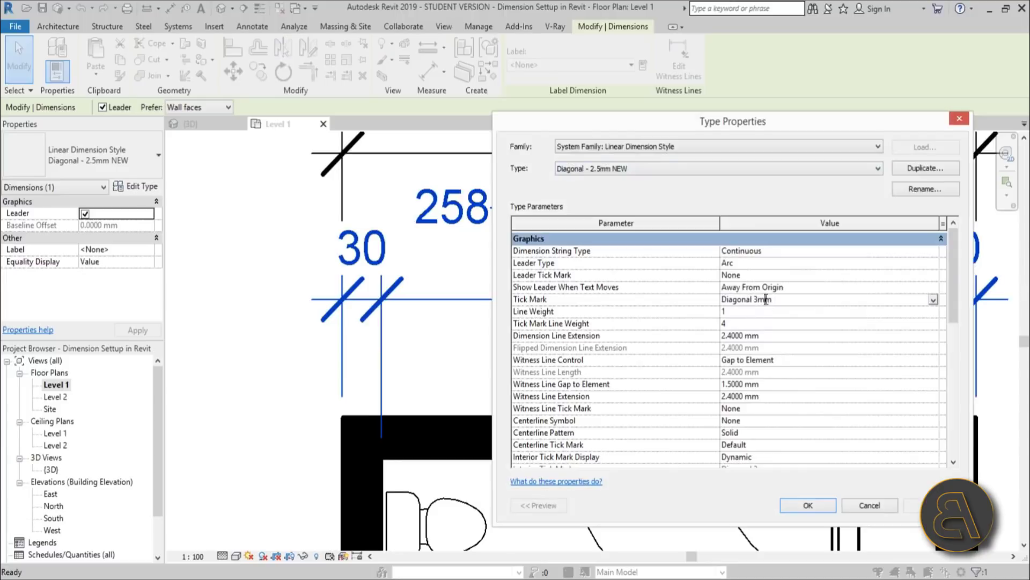
pyautogui.click(920, 300)
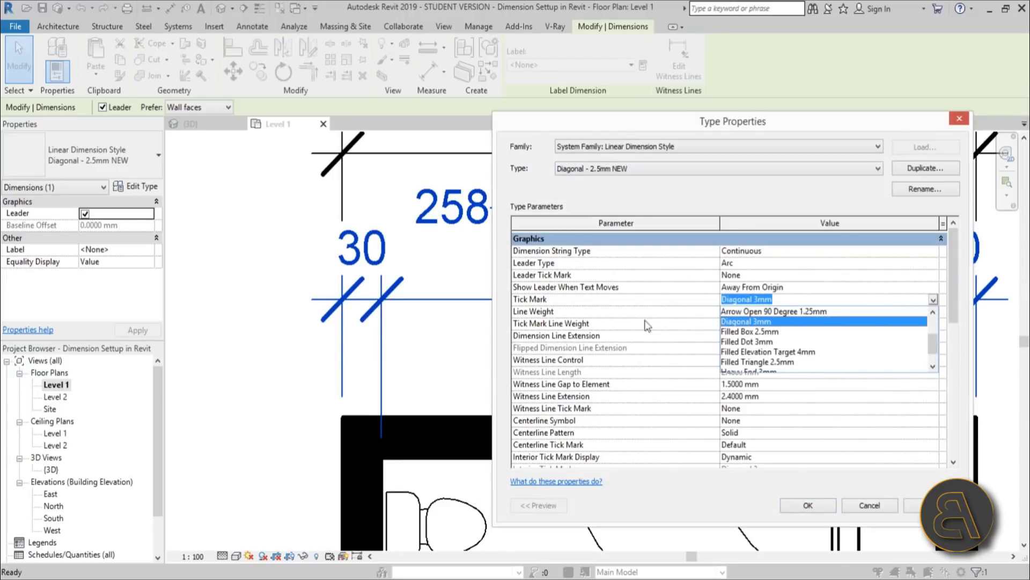
pyautogui.click(934, 301)
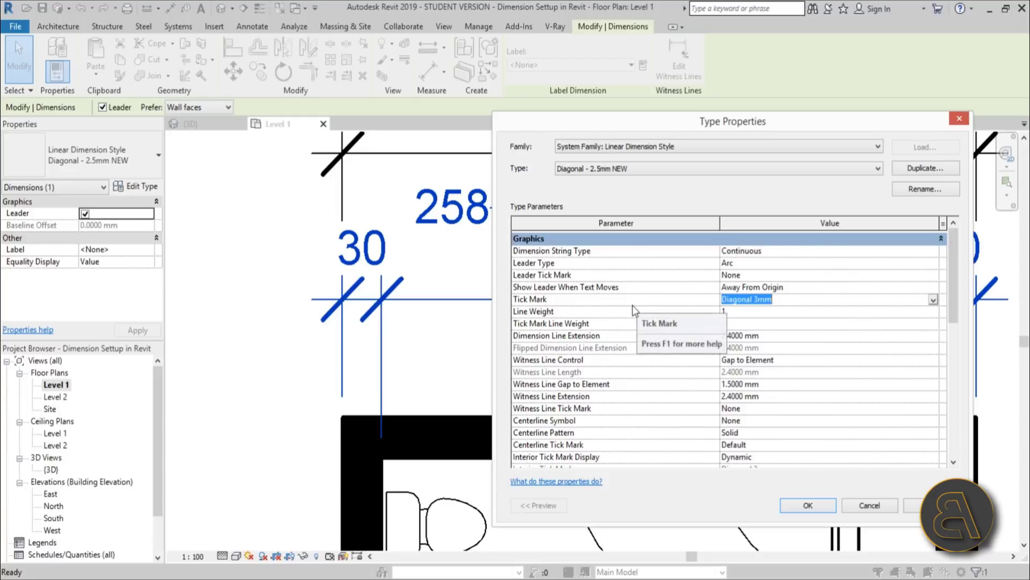
pyautogui.click(808, 505)
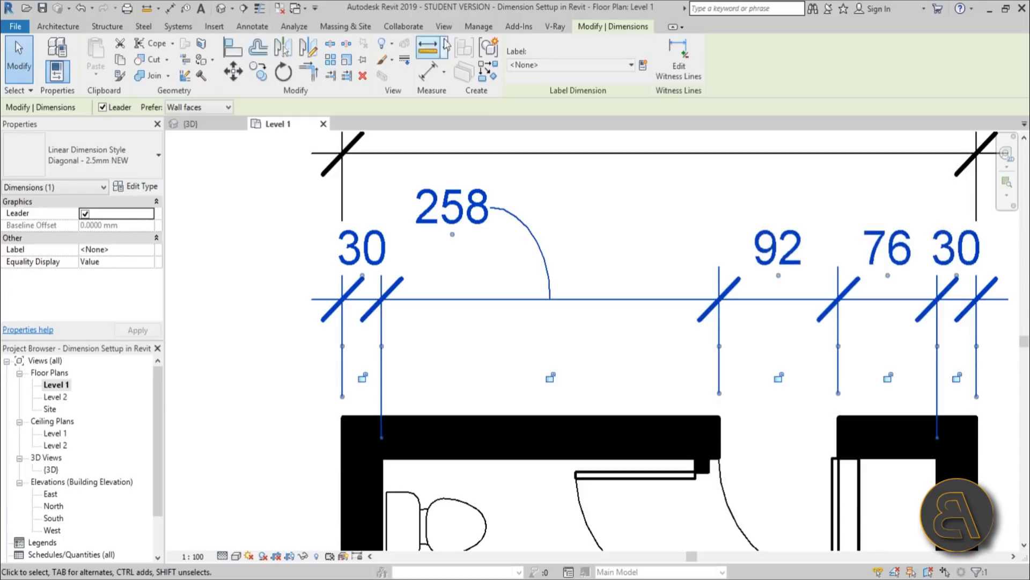
# Step: Set the Tick Size of the Diagonal 3mm arrowhead type to 2 mm in the project's arrowhead settings
pyautogui.click(479, 27)
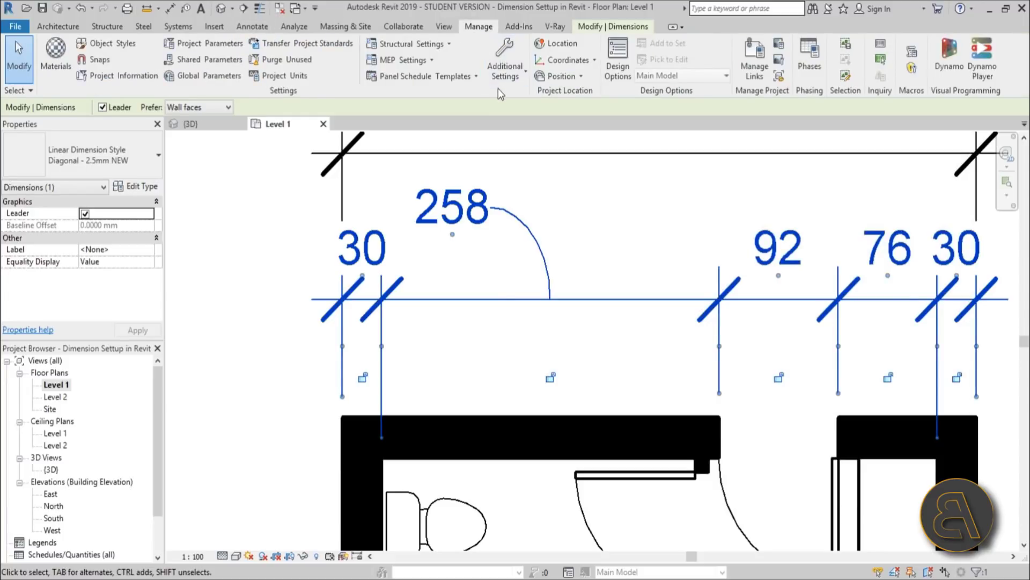
pyautogui.click(516, 80)
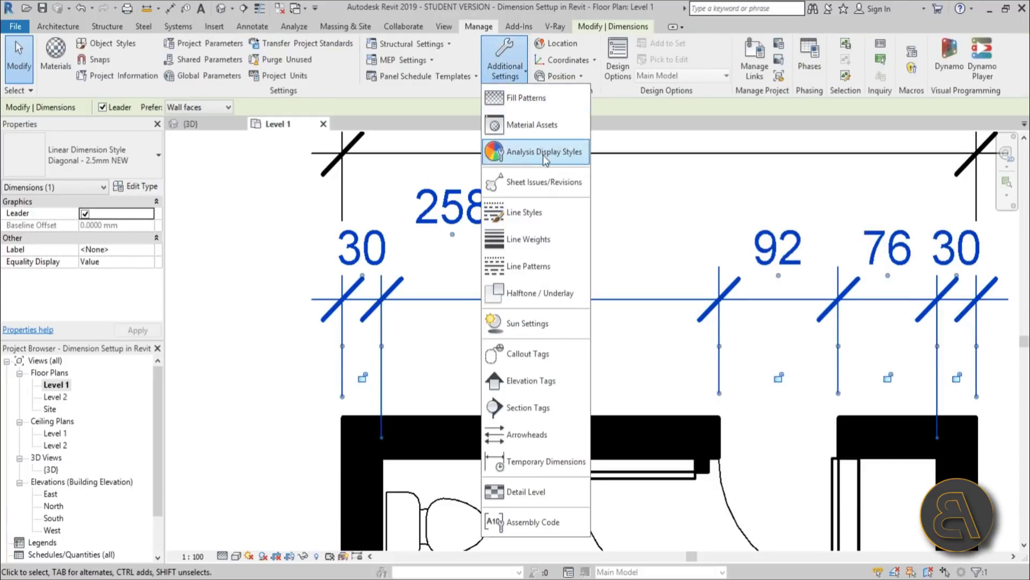
pyautogui.click(525, 439)
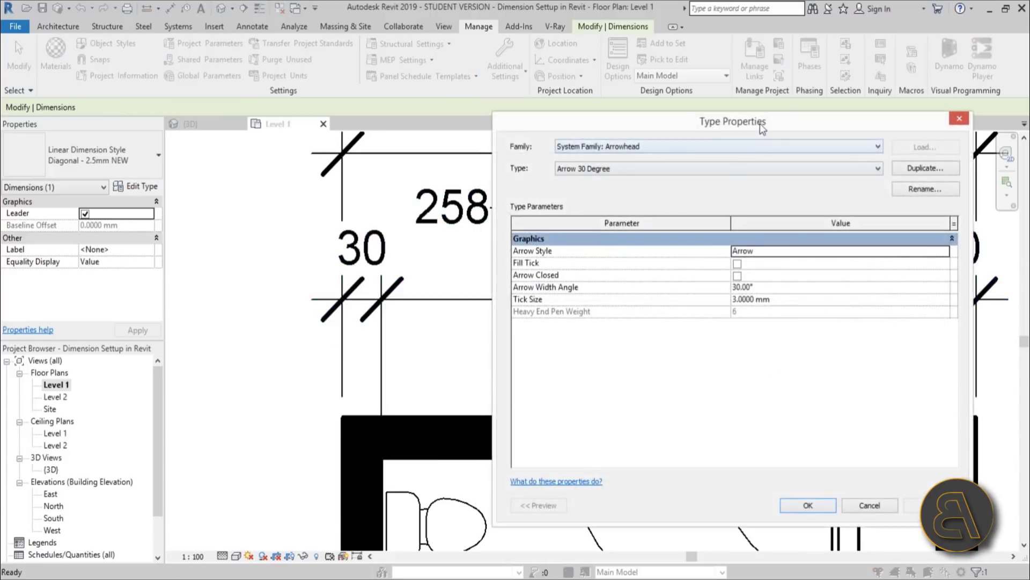
pyautogui.moveTo(760, 123); pyautogui.dragTo(749, 137)
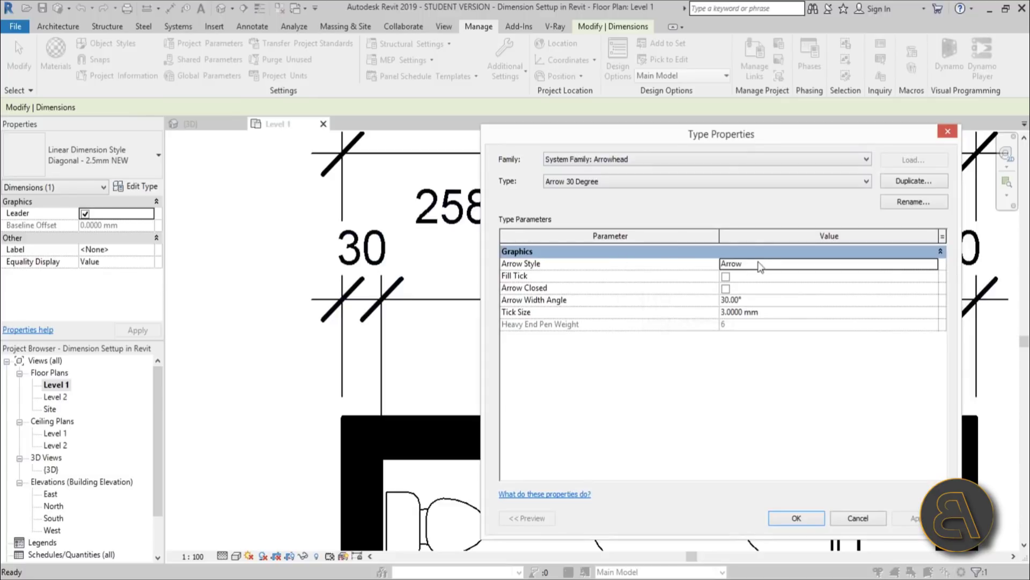
pyautogui.click(600, 181)
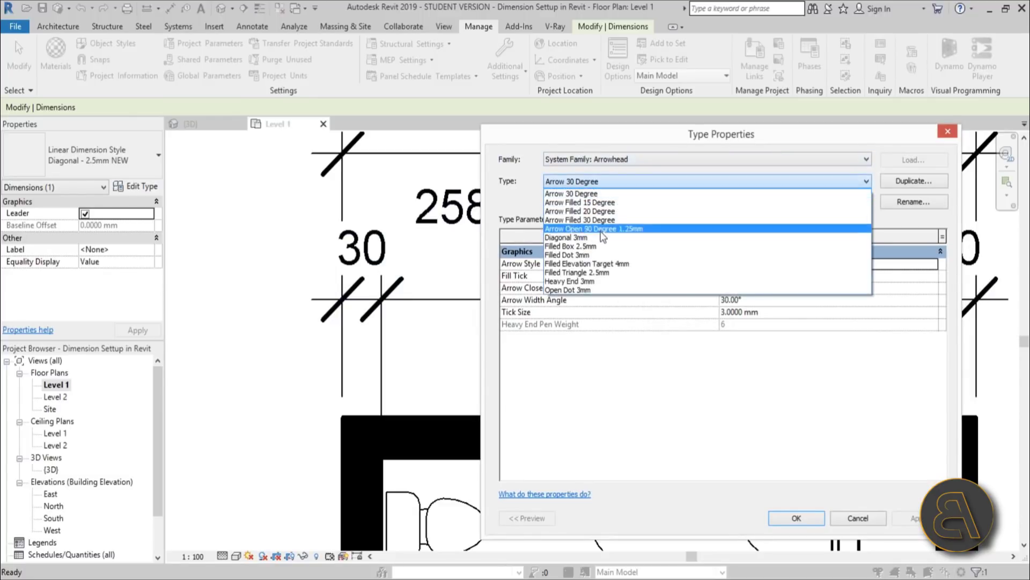
pyautogui.click(553, 246)
pyautogui.click(589, 183)
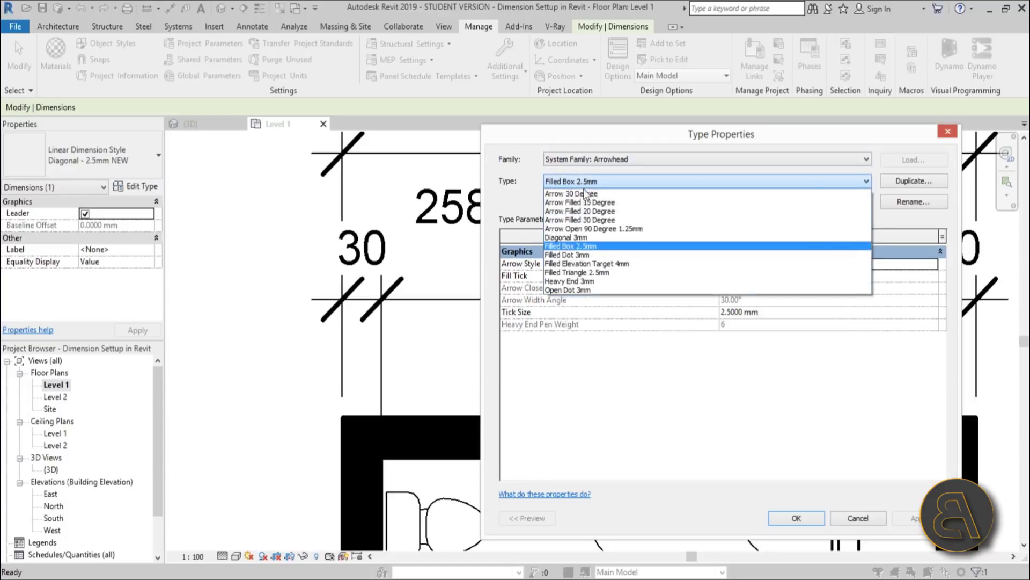
pyautogui.click(586, 241)
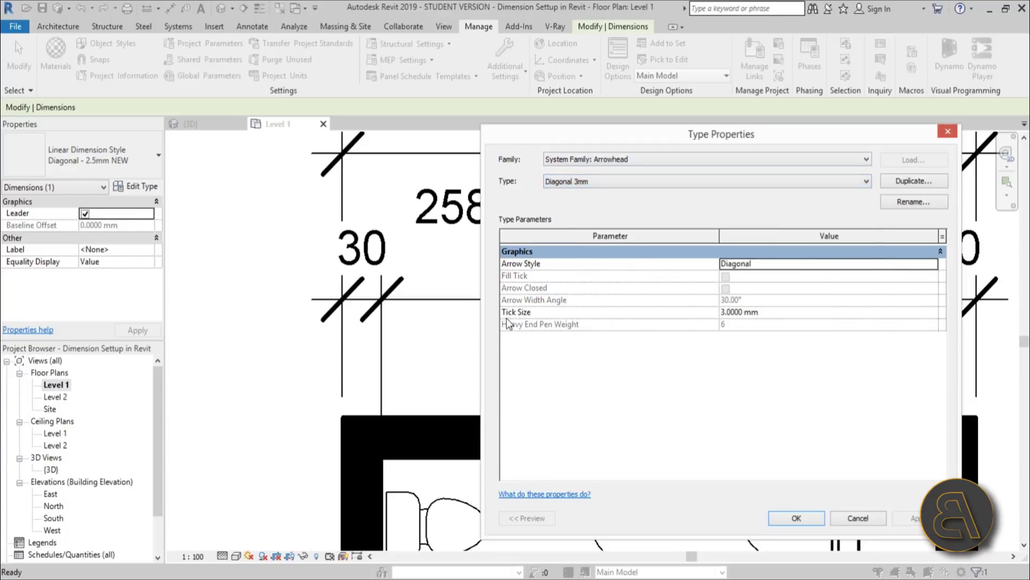
pyautogui.click(724, 313)
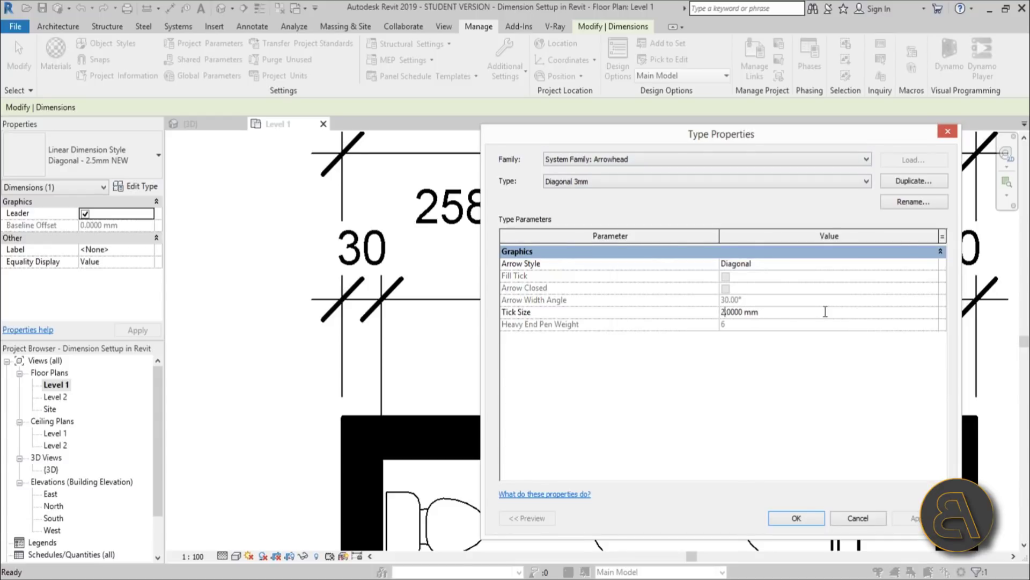
pyautogui.write('2')
pyautogui.click(797, 518)
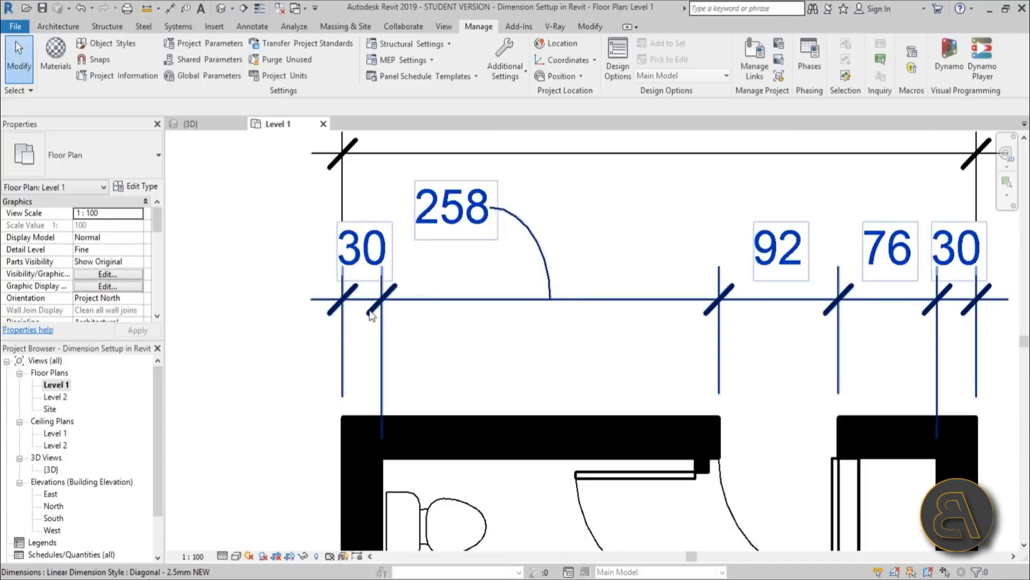
pyautogui.click(460, 300)
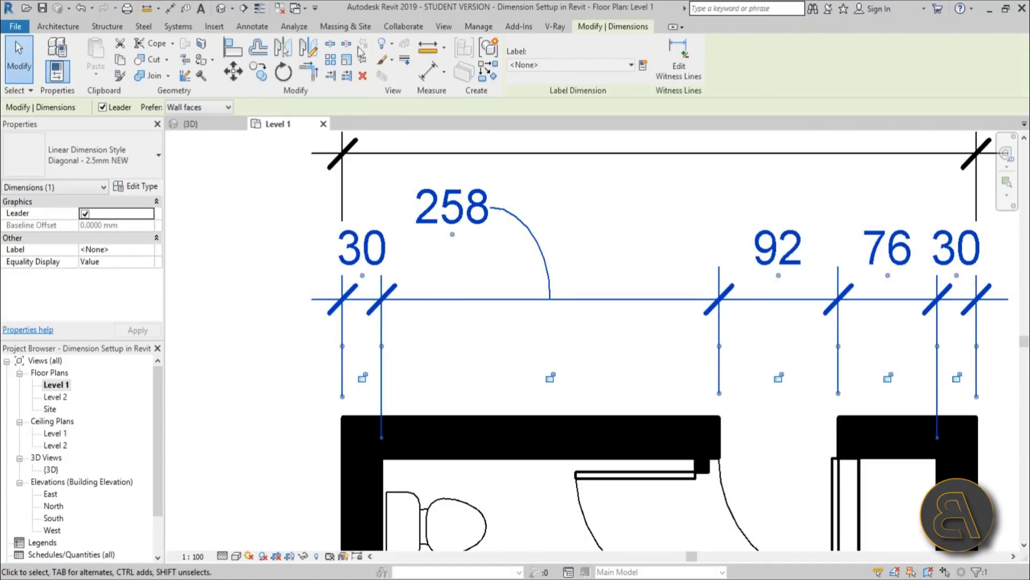
pyautogui.click(474, 28)
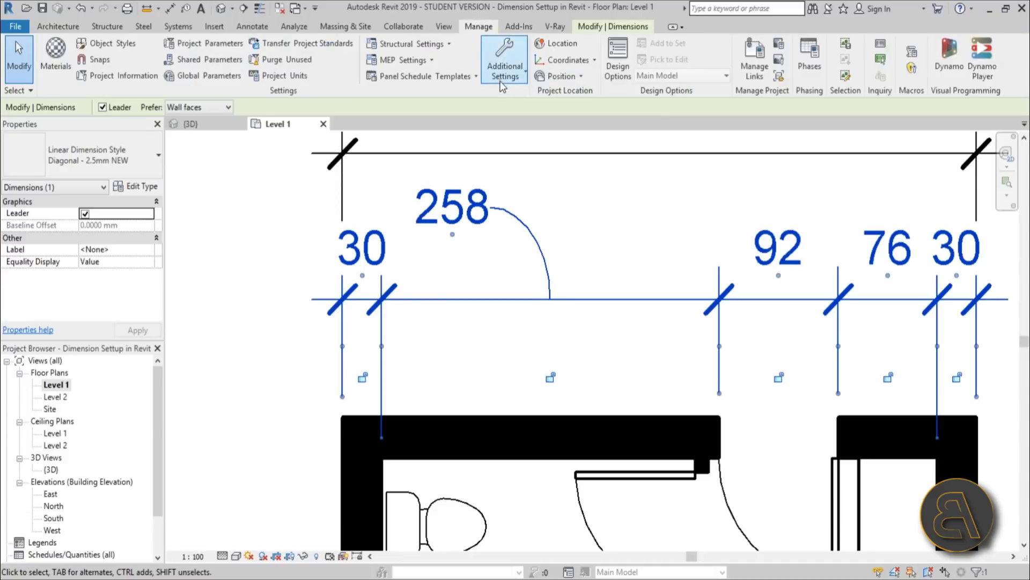
pyautogui.click(486, 336)
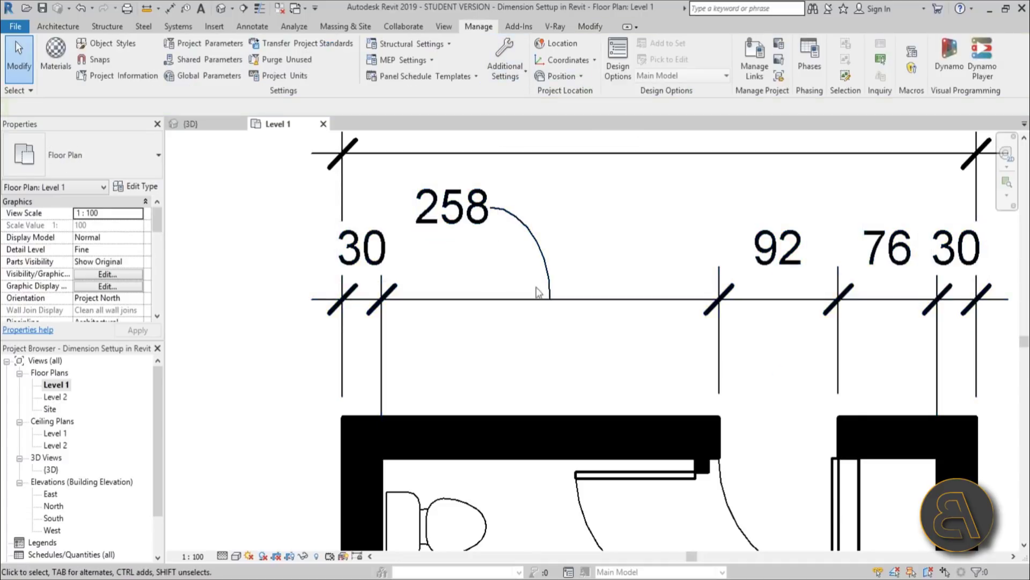
# Step: Move the 258 text back to just above the middle of its dimension line segment
pyautogui.click(493, 223)
pyautogui.moveTo(453, 234); pyautogui.dragTo(550, 287)
pyautogui.click(523, 336)
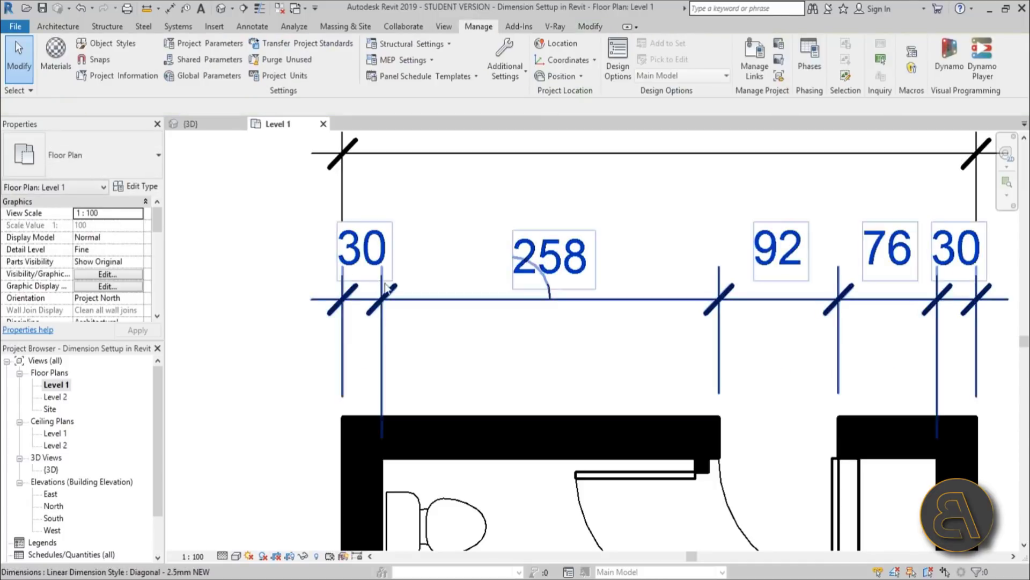
# Step: Set the Dimension Line Extension of the chain's dimension style to 6 mm and apply it
pyautogui.click(375, 298)
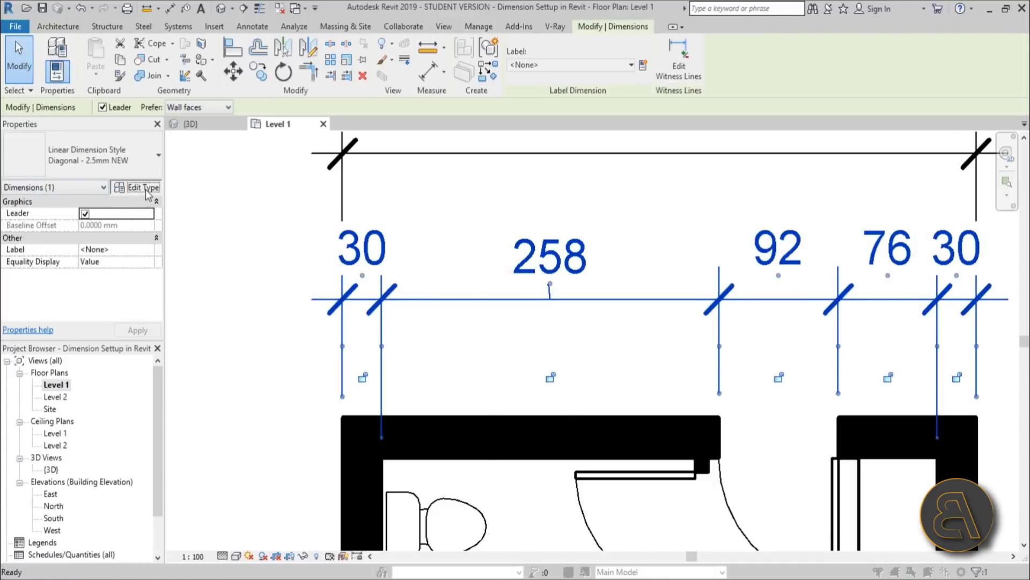
pyautogui.click(135, 186)
pyautogui.moveTo(633, 137); pyautogui.dragTo(640, 117)
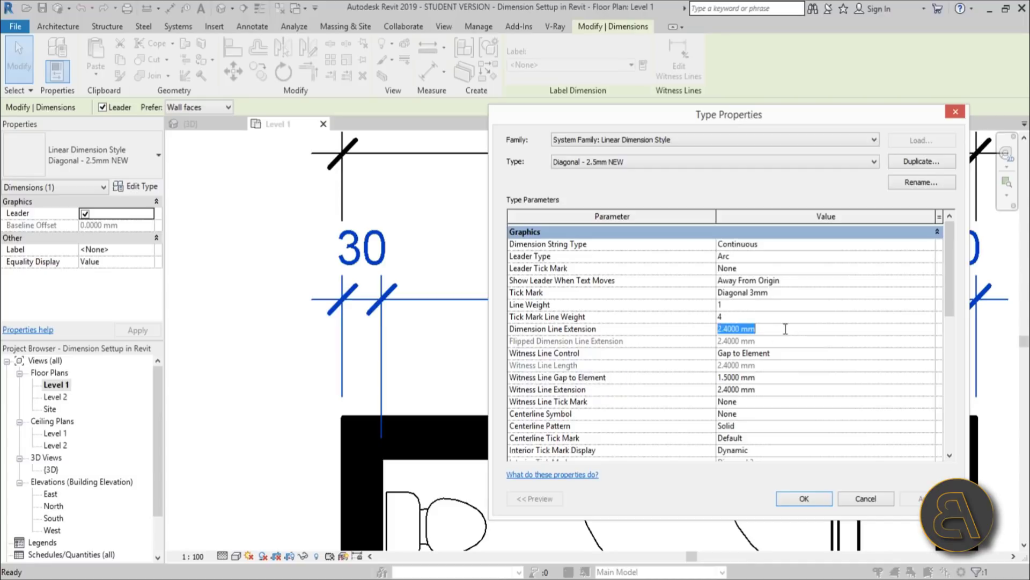
pyautogui.write('6')
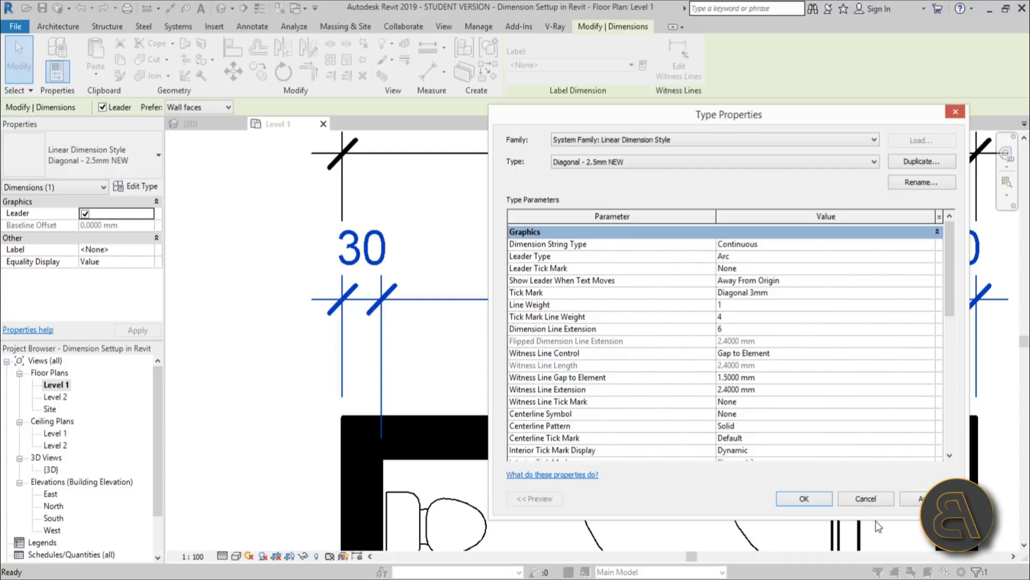
pyautogui.click(919, 498)
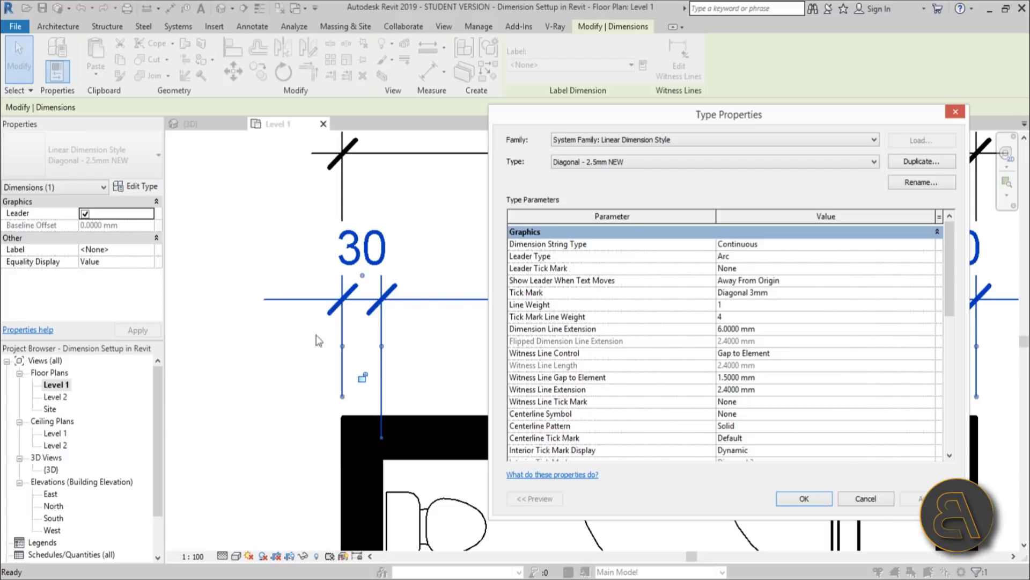
# Step: Set the style's Dimension Line Extension to 2 mm
pyautogui.click(772, 334)
pyautogui.click(771, 330)
pyautogui.write('2')
pyautogui.click(596, 357)
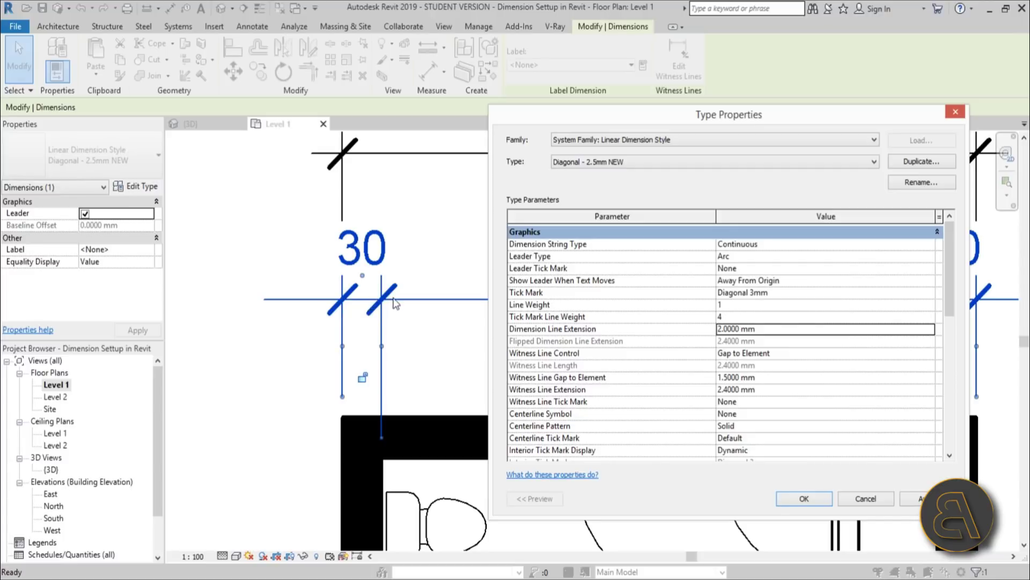
# Step: Change the style's Witness Line Control to Fixed to Dimension Line and apply it to the chain
pyautogui.click(796, 354)
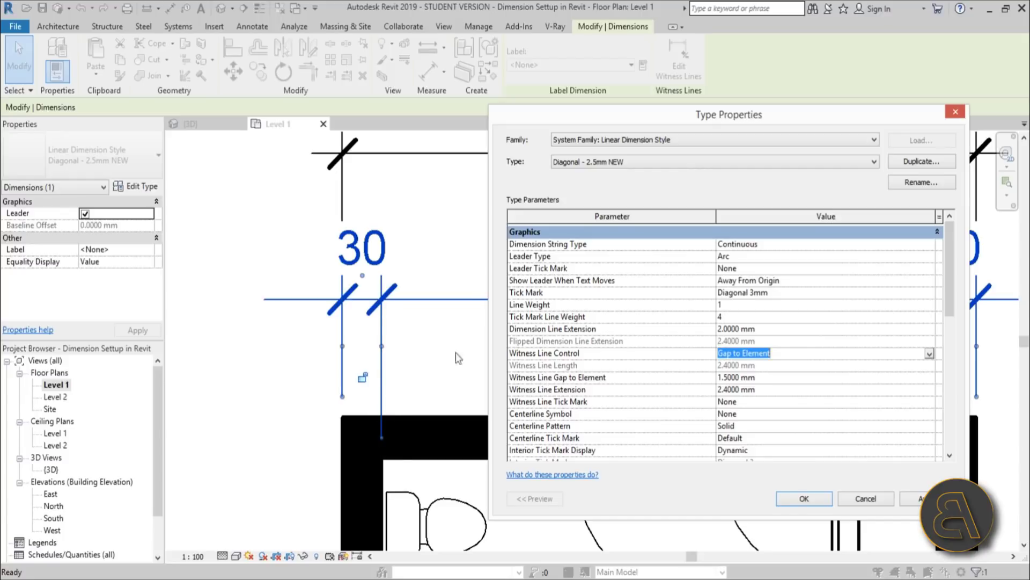
pyautogui.click(929, 354)
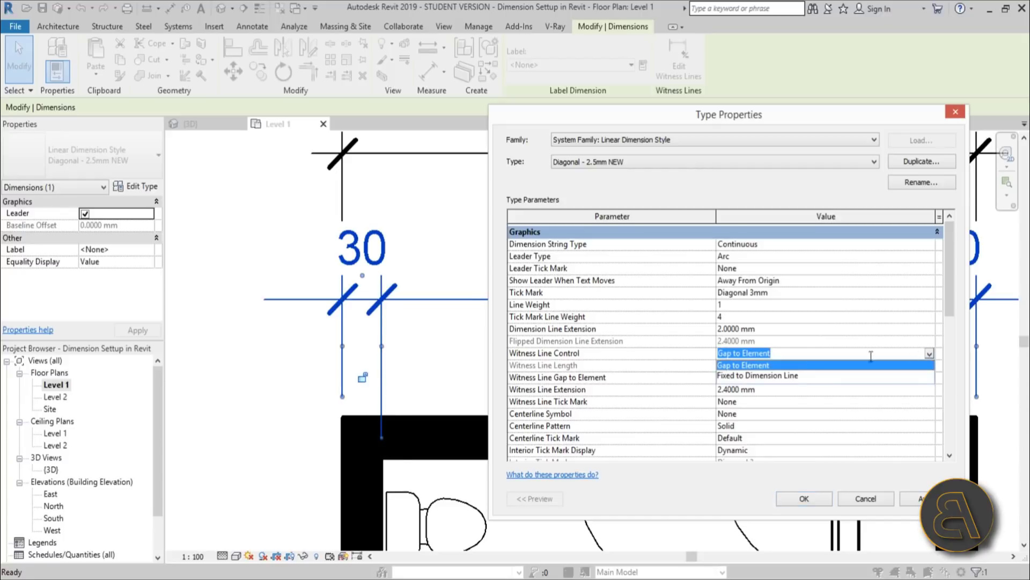
pyautogui.click(728, 376)
pyautogui.click(924, 498)
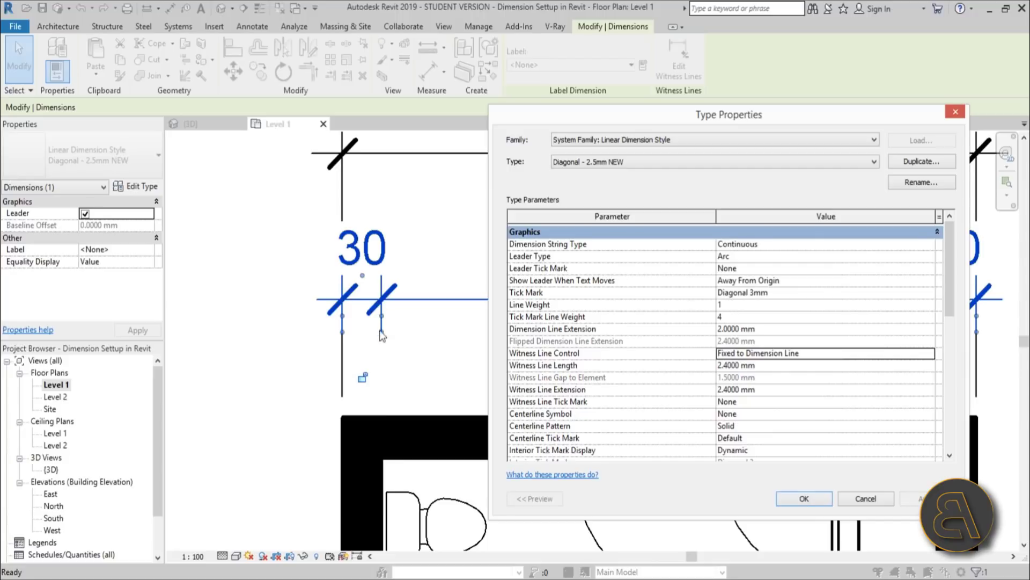
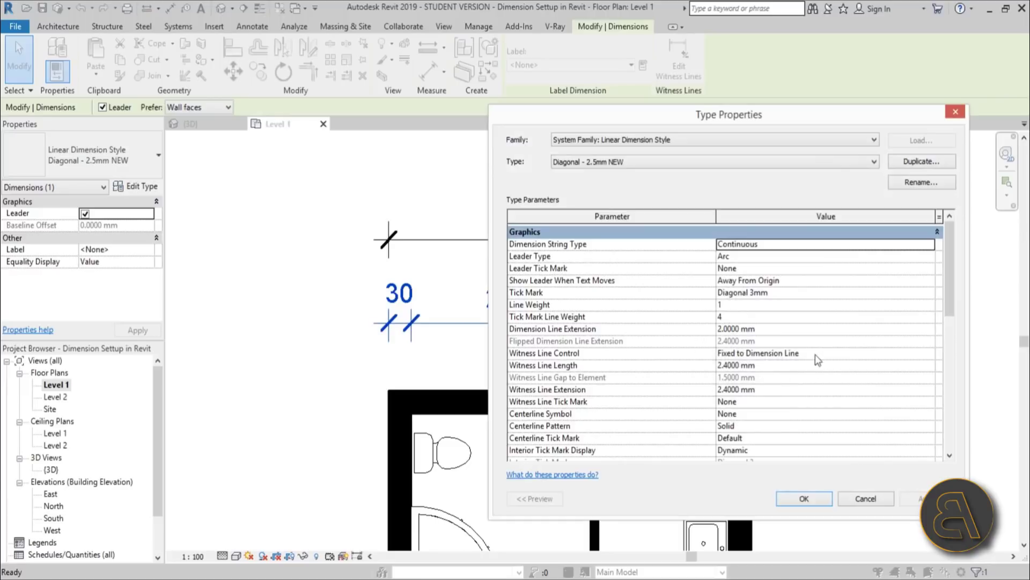
# Step: Set the Witness Line Length of the Diagonal - 2.5mm NEW style to 4 mm and apply it
pyautogui.moveTo(952, 292); pyautogui.dragTo(951, 322)
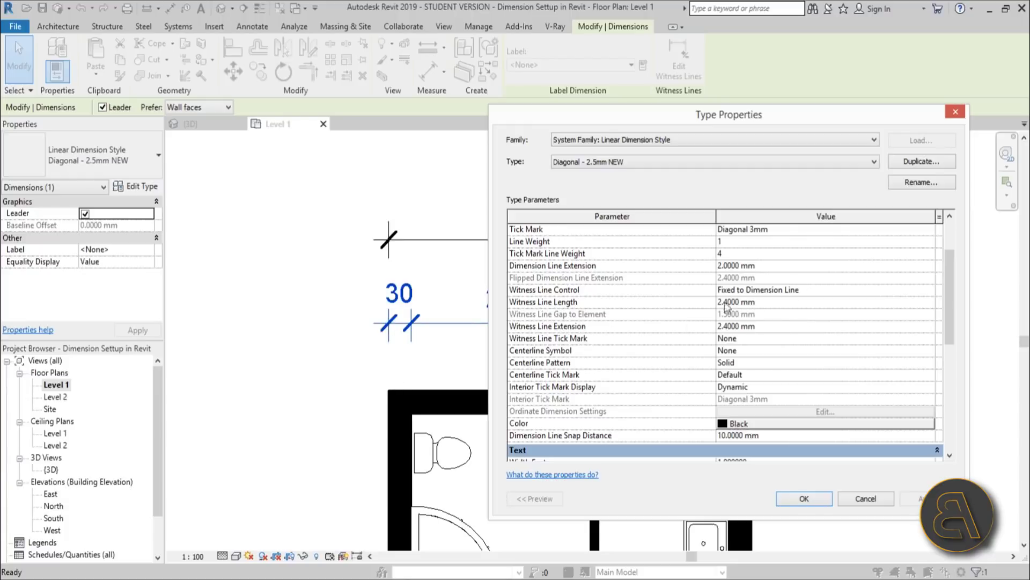
pyautogui.click(773, 301)
pyautogui.write('4')
pyautogui.click(921, 499)
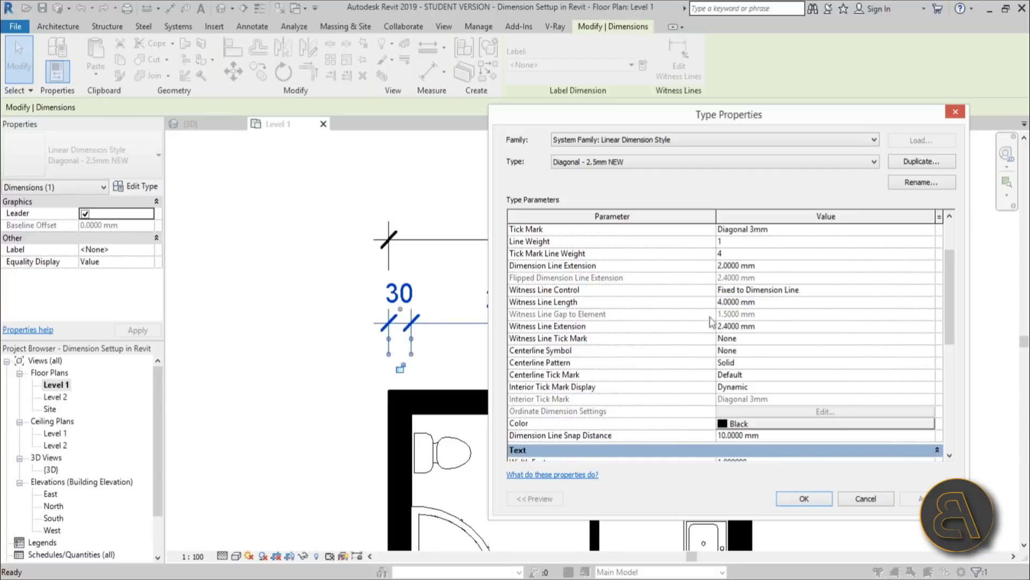
# Step: Set the style's Witness Line Extension to 1 mm and apply it to the chain
pyautogui.click(774, 327)
pyautogui.write('1')
pyautogui.click(919, 503)
pyautogui.click(777, 331)
pyautogui.write('1')
pyautogui.click(919, 502)
# Step: Set the Witness Line Extension to 2 mm, apply it, and open the Witness Line Tick Mark value for editing
pyautogui.click(782, 327)
pyautogui.write('2')
pyautogui.press('Return')
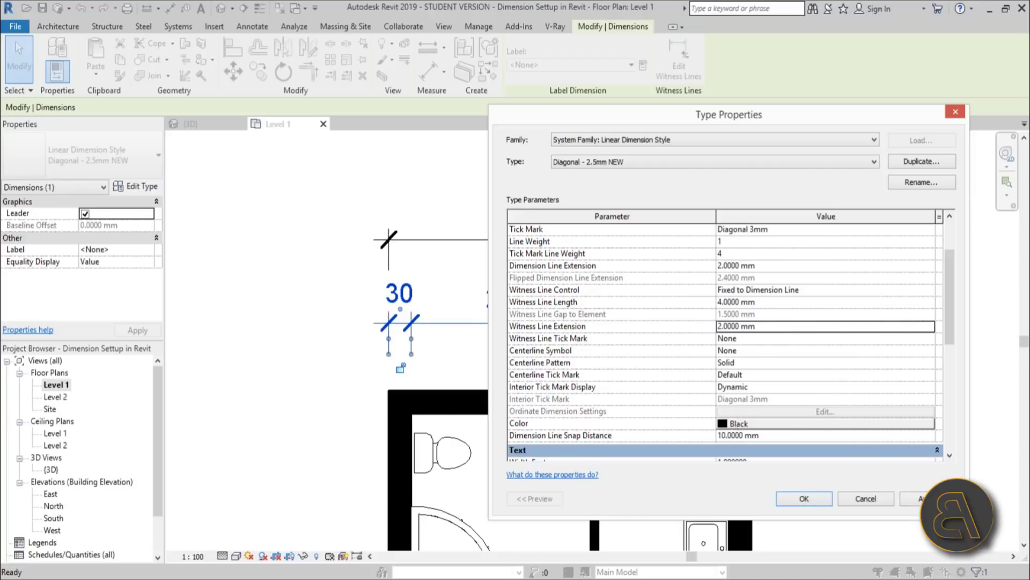
pyautogui.click(918, 499)
pyautogui.click(779, 340)
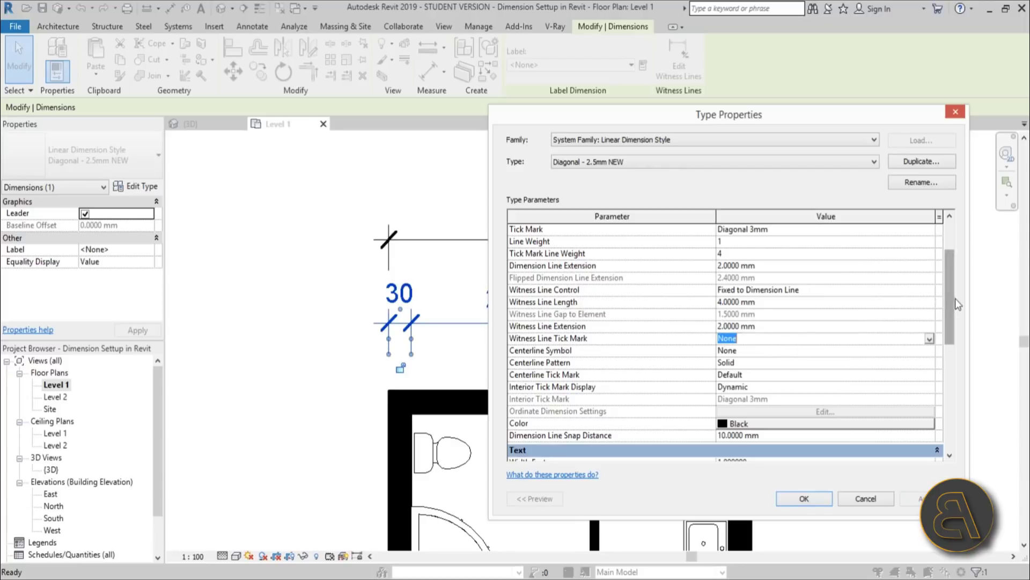
# Step: Set the Color of the Diagonal - 2.5mm NEW style to grey RGB 128-128-128 and apply it
pyautogui.moveTo(951, 312); pyautogui.dragTo(949, 327)
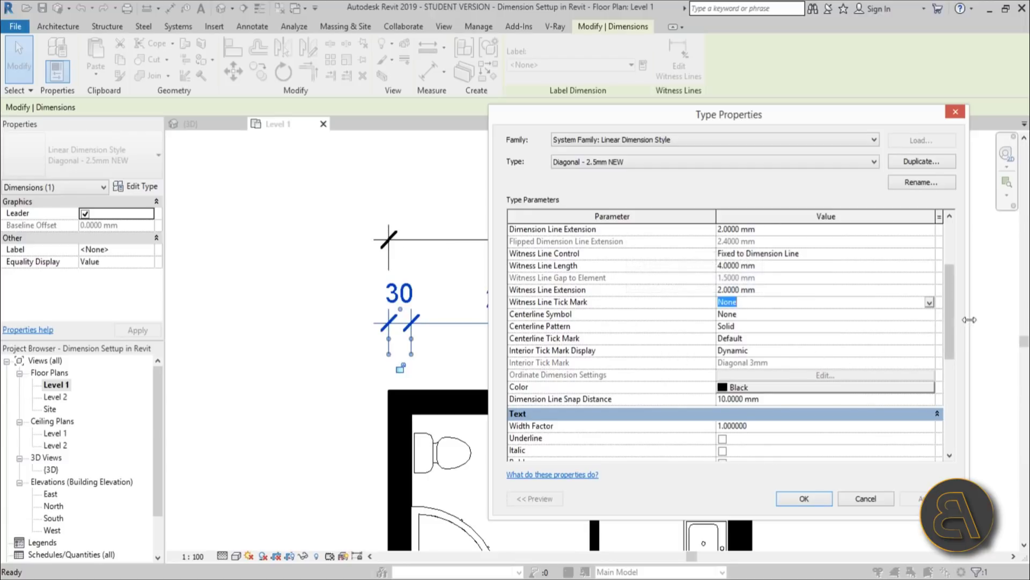
pyautogui.moveTo(954, 318); pyautogui.dragTo(952, 343)
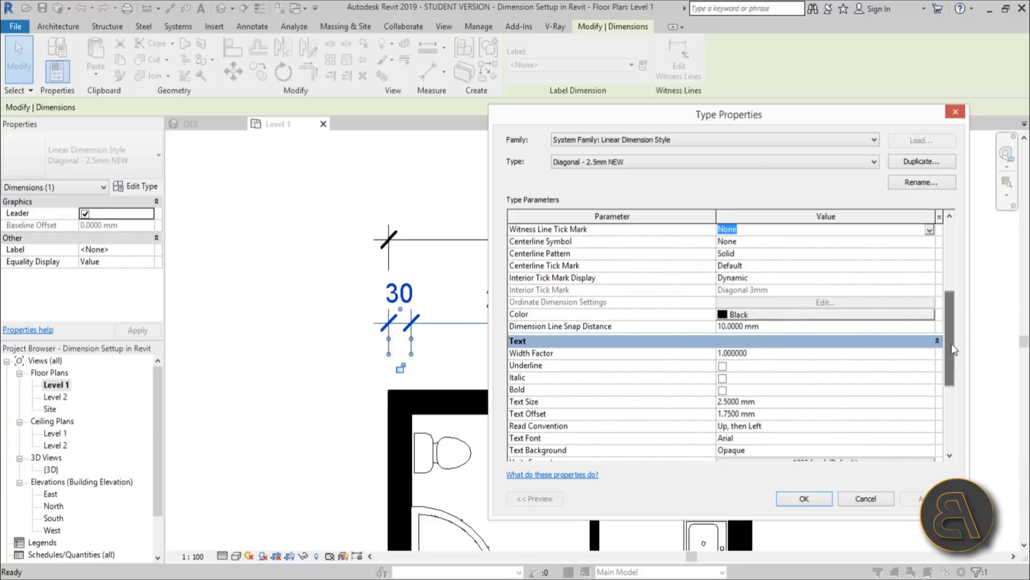
pyautogui.click(745, 314)
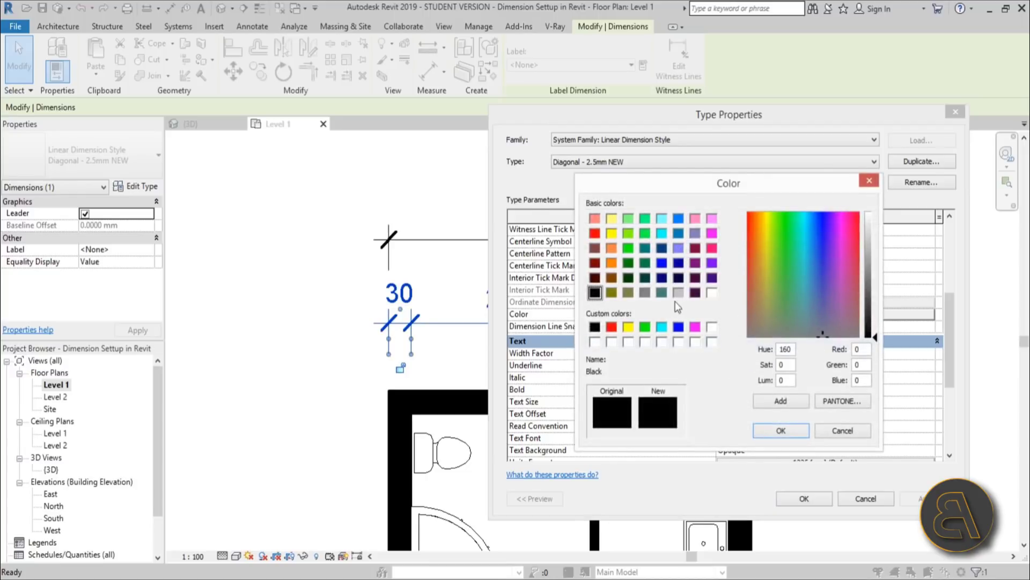
pyautogui.click(645, 292)
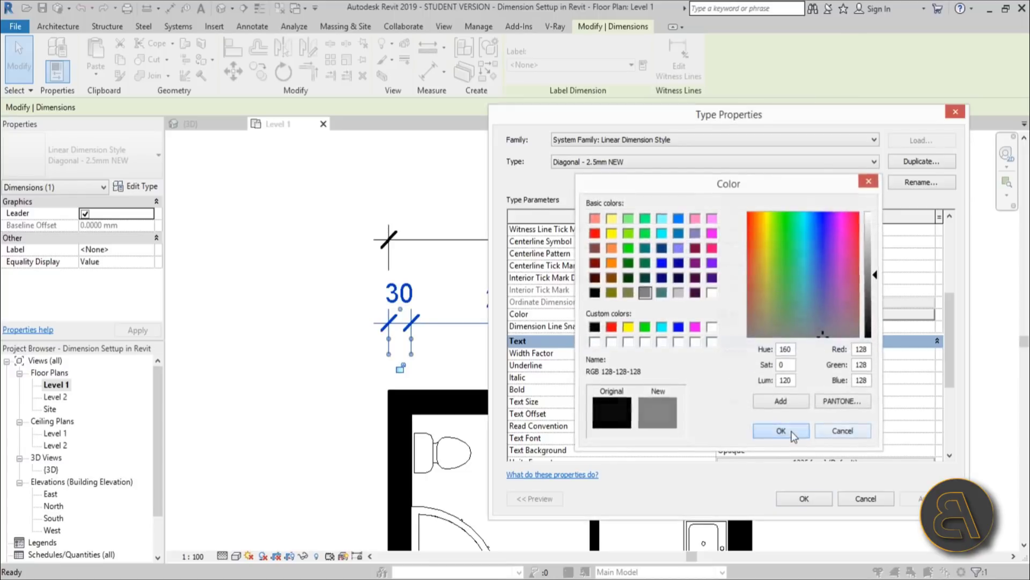
pyautogui.click(785, 430)
pyautogui.click(919, 500)
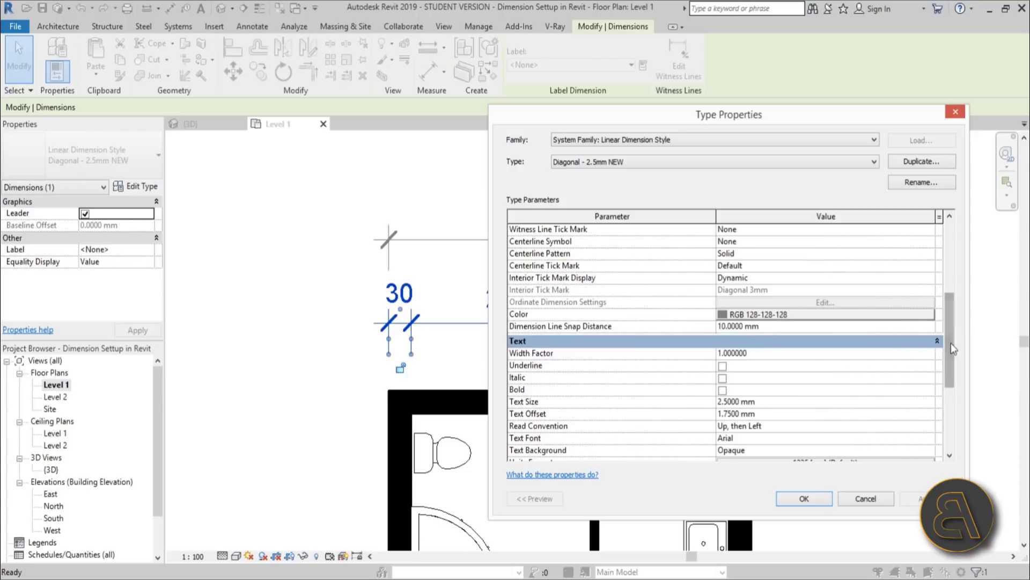
# Step: Set the dimension style's text Width Factor to 1.5 and apply it to the chain
pyautogui.scroll(-2, 950, 342)
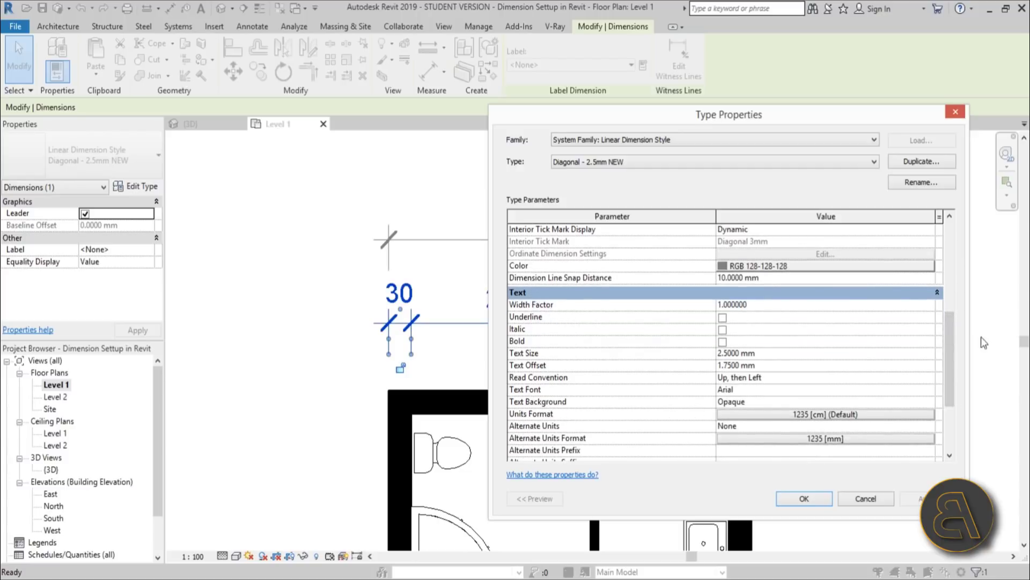
pyautogui.moveTo(949, 339)
pyautogui.mouseDown()
pyautogui.moveTo(947, 364)
pyautogui.moveTo(945, 353)
pyautogui.mouseUp()
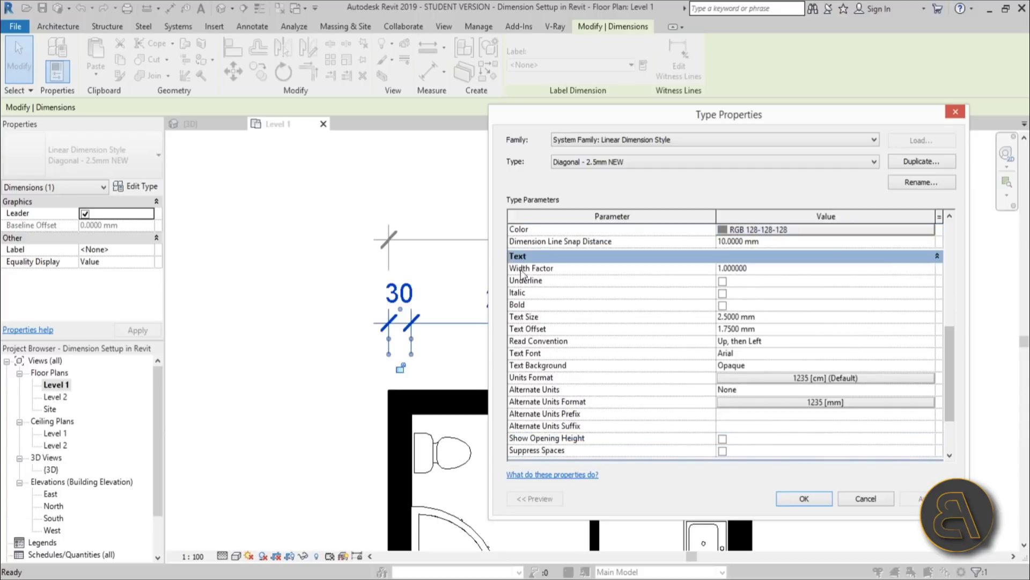
pyautogui.click(785, 267)
pyautogui.write('1.')
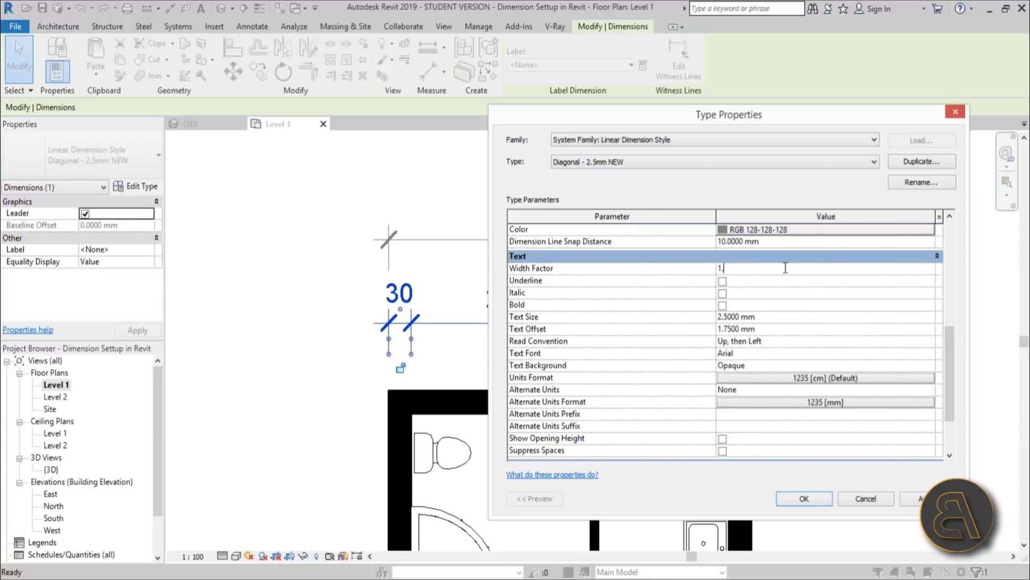
pyautogui.write('5')
pyautogui.click(920, 502)
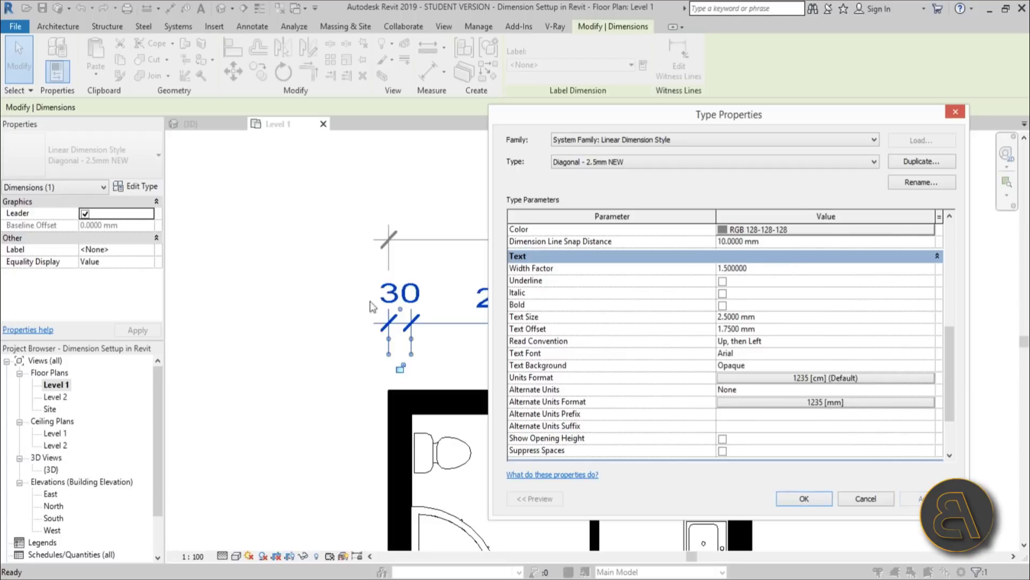
# Step: Return the style's text Width Factor to 1 and apply it
pyautogui.click(796, 270)
pyautogui.write('1')
pyautogui.click(920, 499)
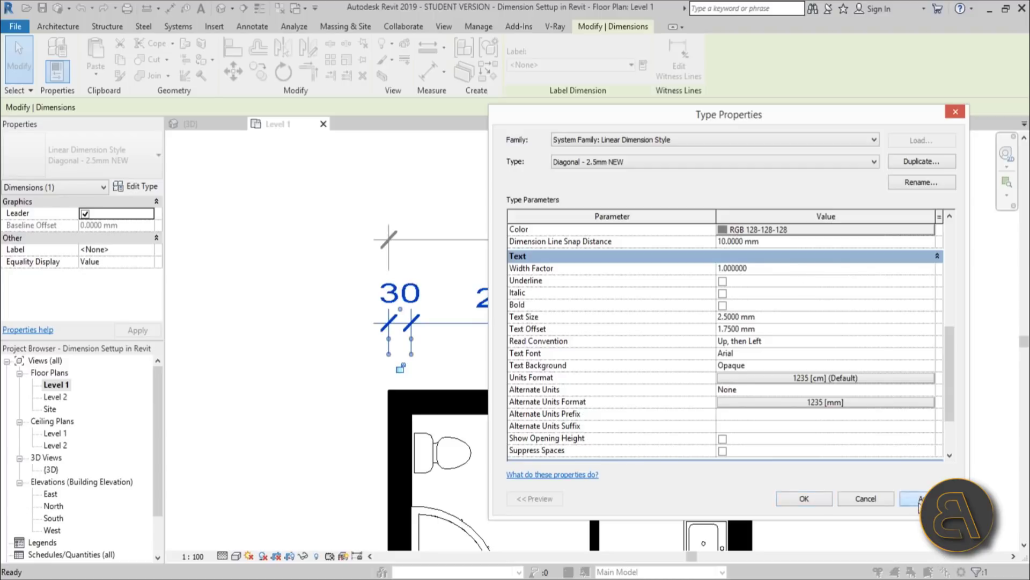
# Step: Turn on Underline, Italic and Bold for the style's dimension text, applying each one in turn
pyautogui.click(722, 282)
pyautogui.click(920, 498)
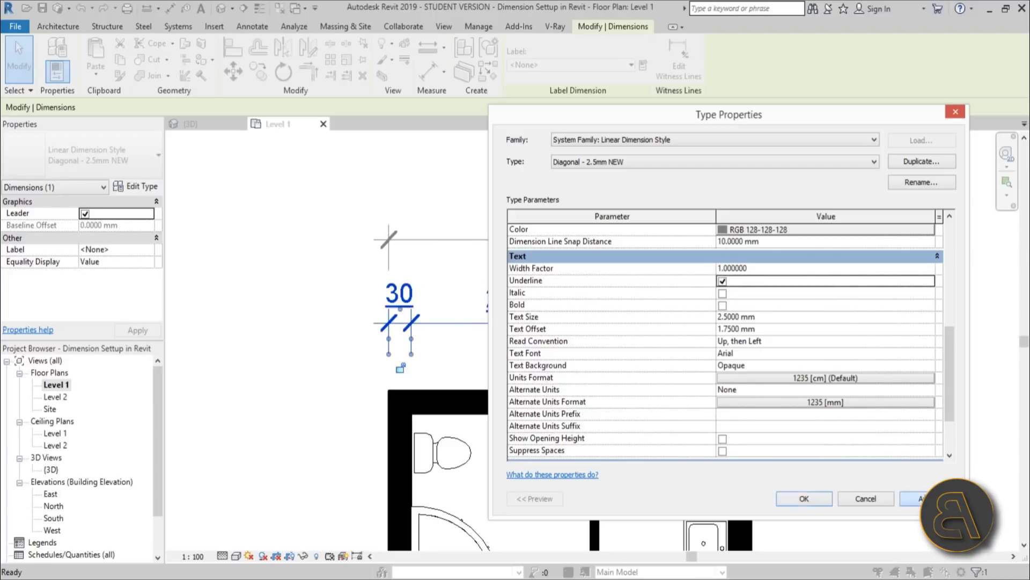
pyautogui.click(723, 293)
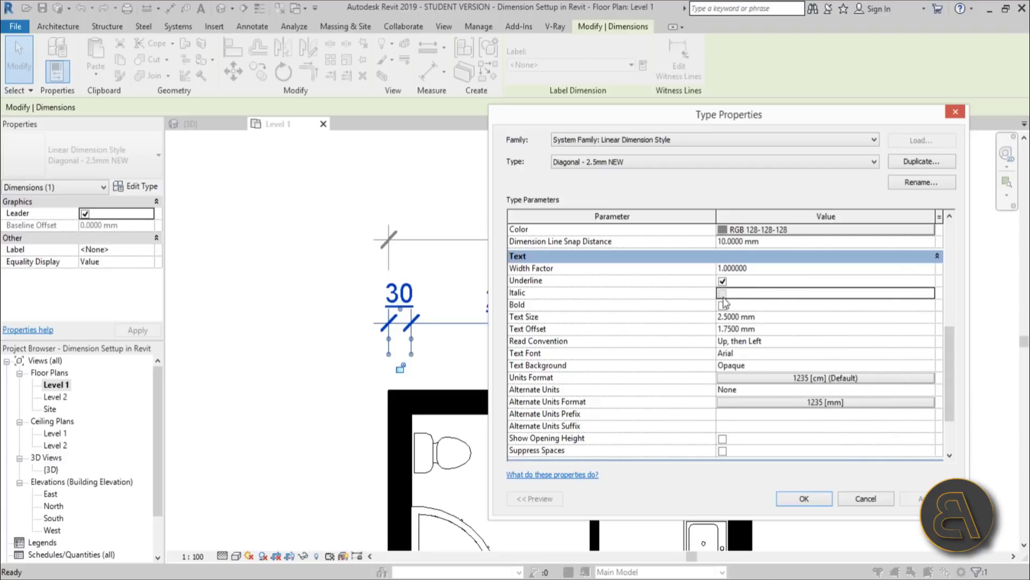
pyautogui.click(919, 498)
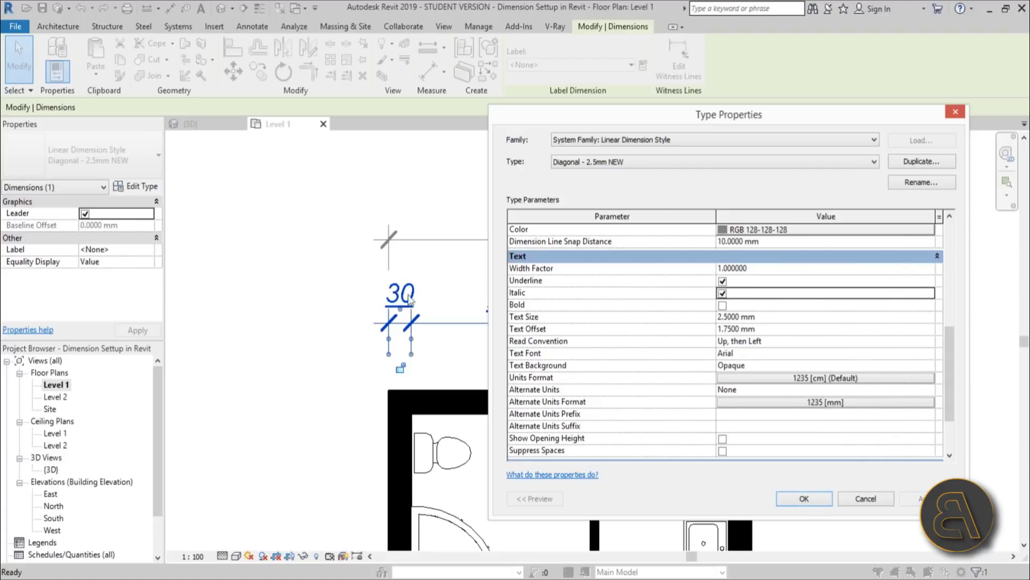
pyautogui.click(722, 305)
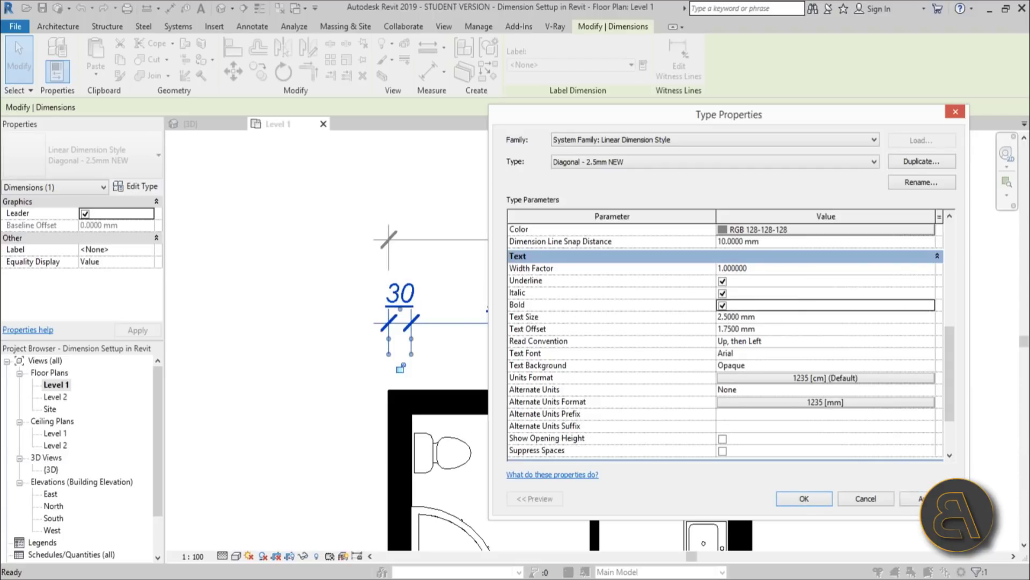
pyautogui.click(912, 498)
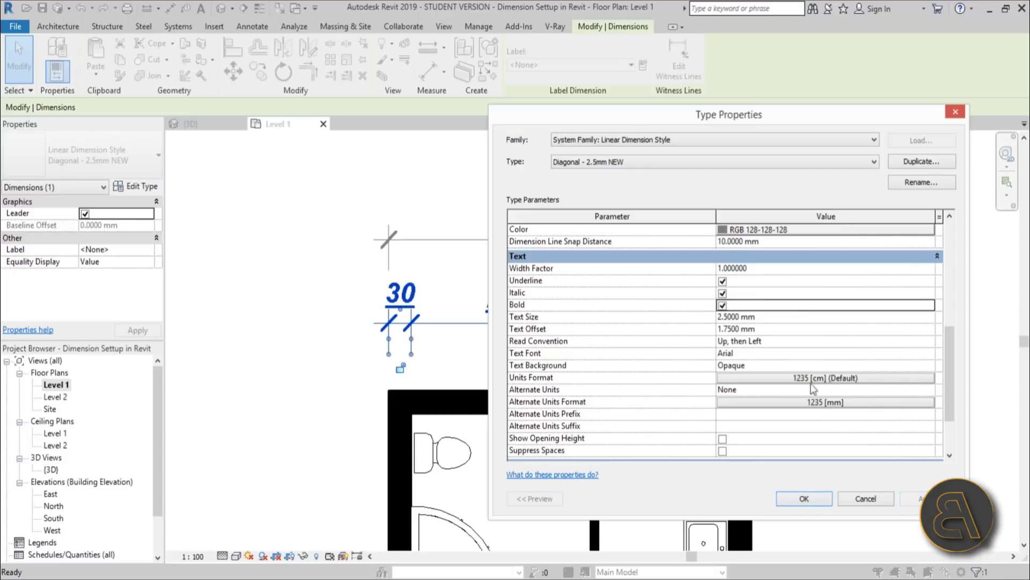
# Step: Turn off Bold, Italic and Underline for the dimension text and apply the change
pyautogui.click(722, 305)
pyautogui.click(722, 293)
pyautogui.click(722, 280)
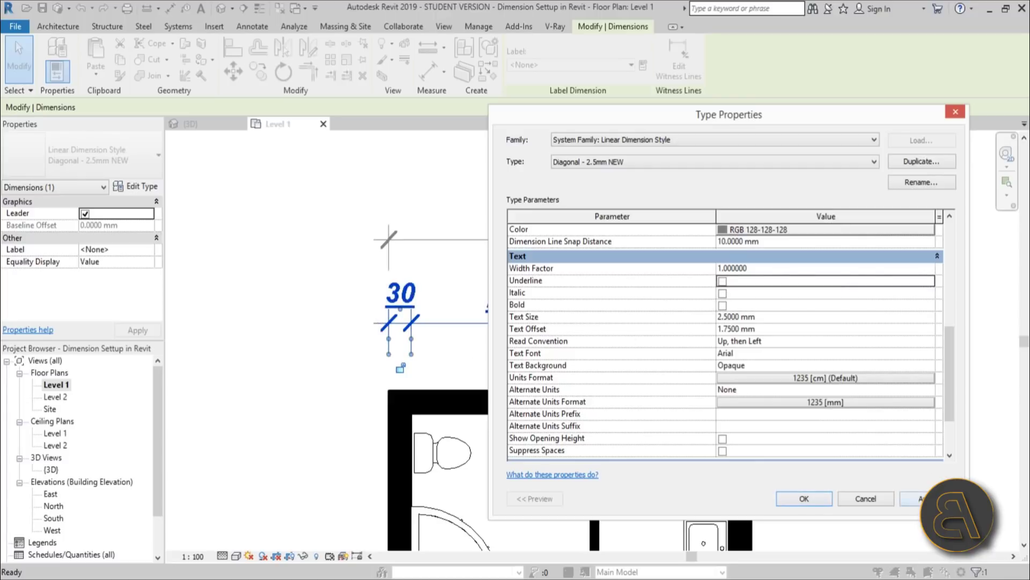
pyautogui.click(913, 498)
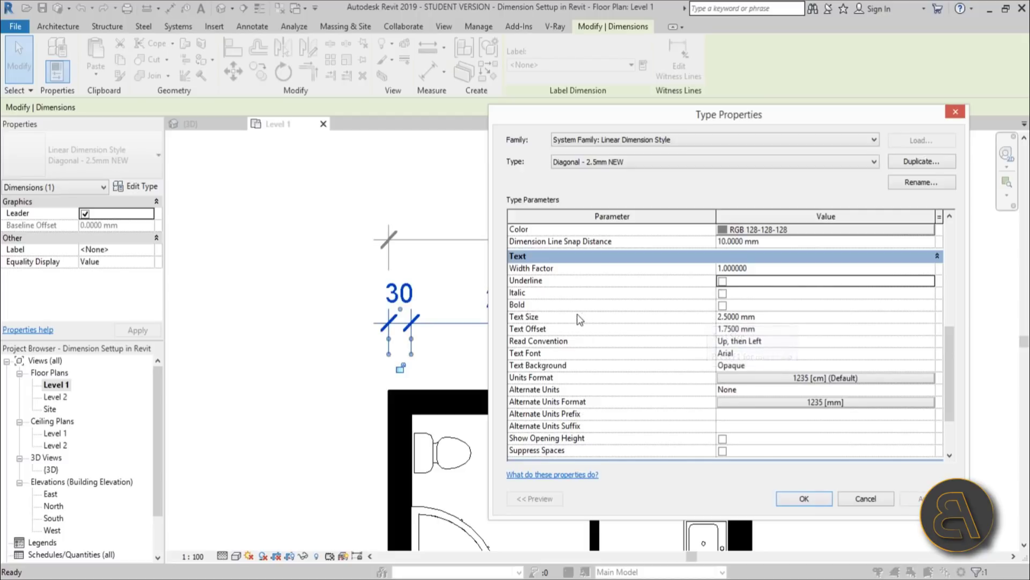
# Step: Set the style's Text Size to 1.8 mm and apply it to the dimension chain
pyautogui.click(774, 318)
pyautogui.write('1.8')
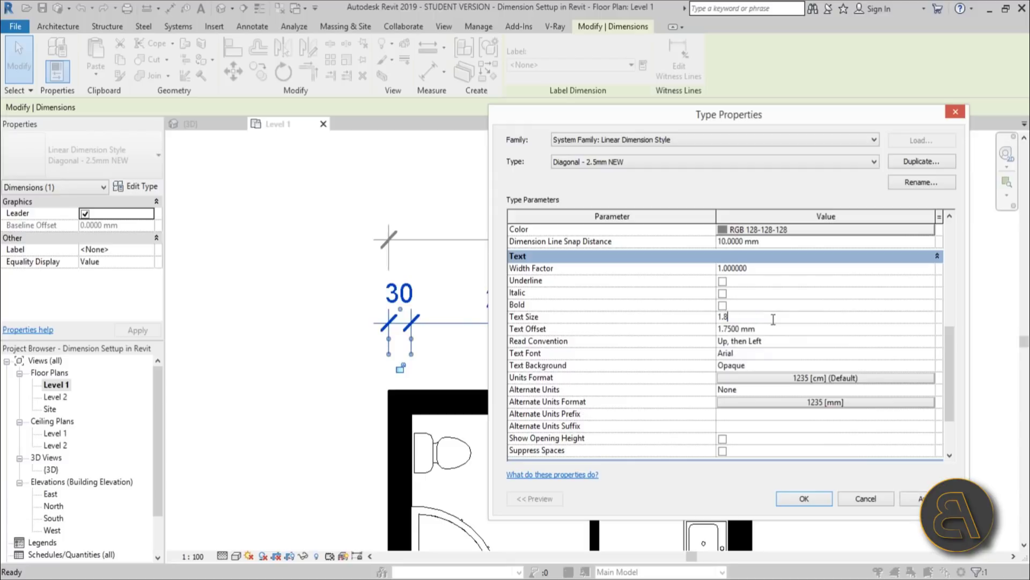
pyautogui.click(922, 498)
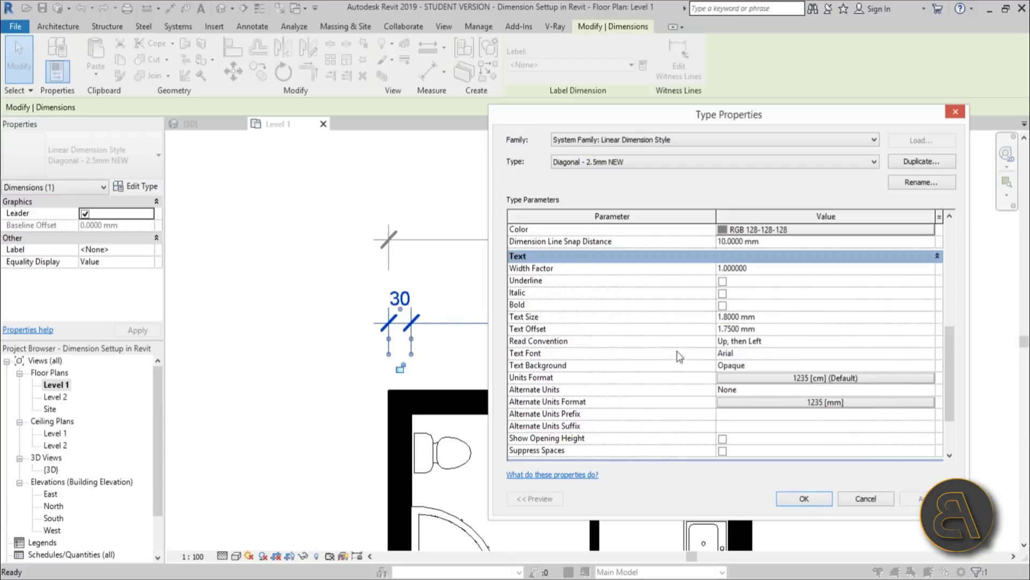
# Step: Set the style's Text Offset to 1 mm and apply it to the dimension chain
pyautogui.click(773, 328)
pyautogui.write('1')
pyautogui.press('Return')
pyautogui.click(921, 498)
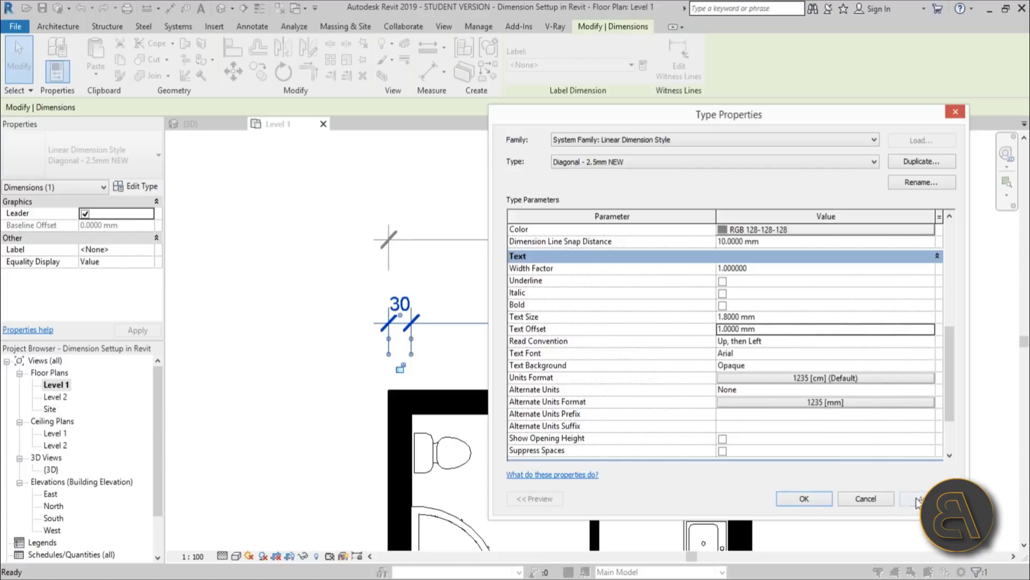
# Step: Reduce the dimension style's Text Offset to 0.8 mm and apply it
pyautogui.click(782, 326)
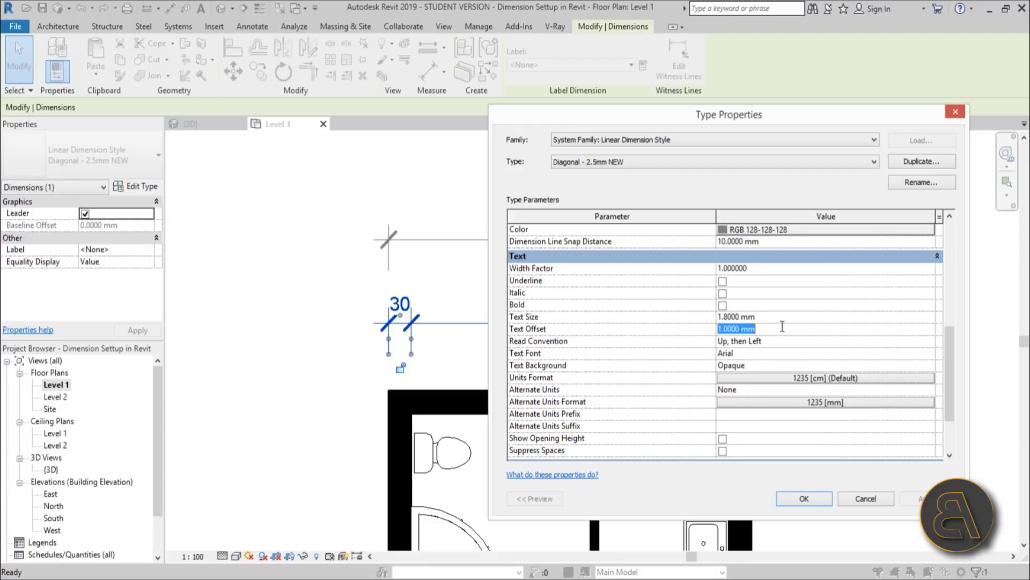
pyautogui.press('BackSpace')
pyautogui.click(907, 497)
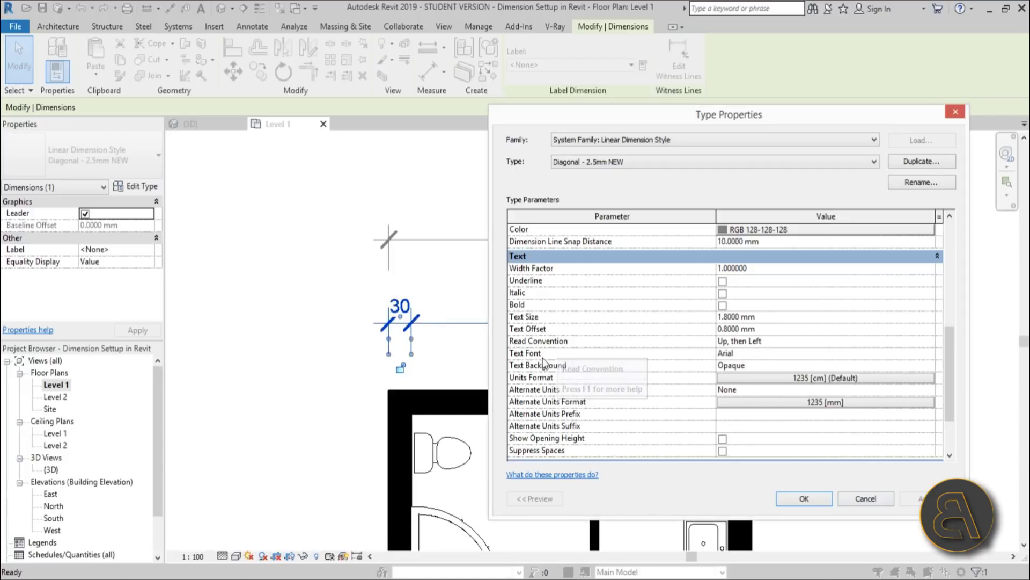
# Step: Change the dimension style's Text Font to Century Gothic and apply it to the chain
pyautogui.click(768, 352)
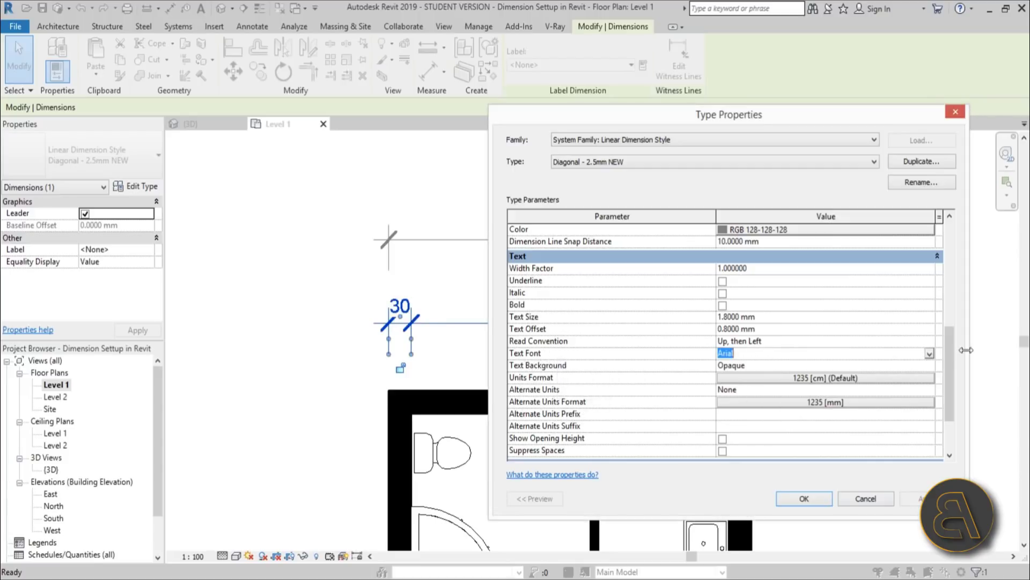
pyautogui.click(930, 353)
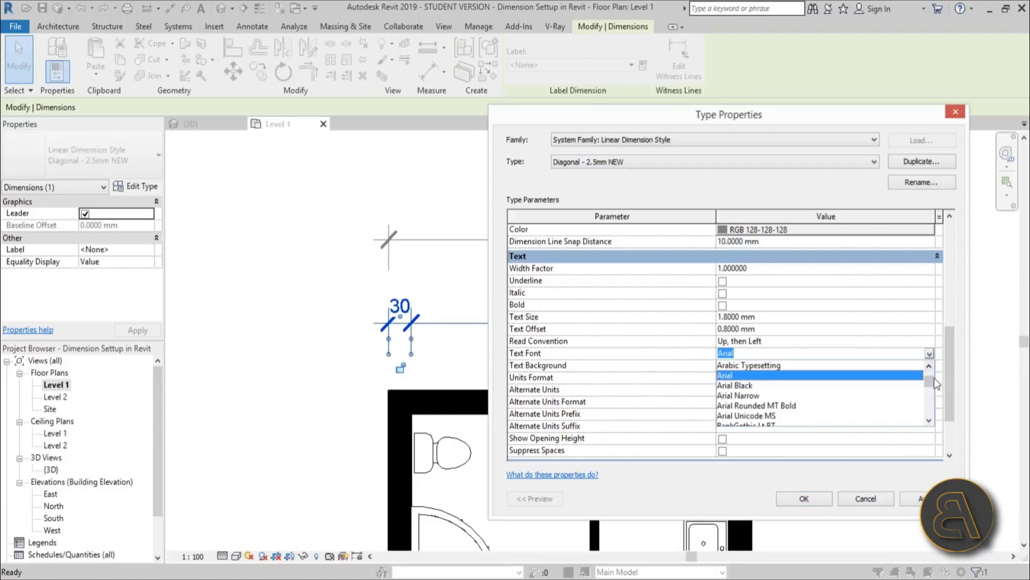
pyautogui.scroll(-8, 891, 394)
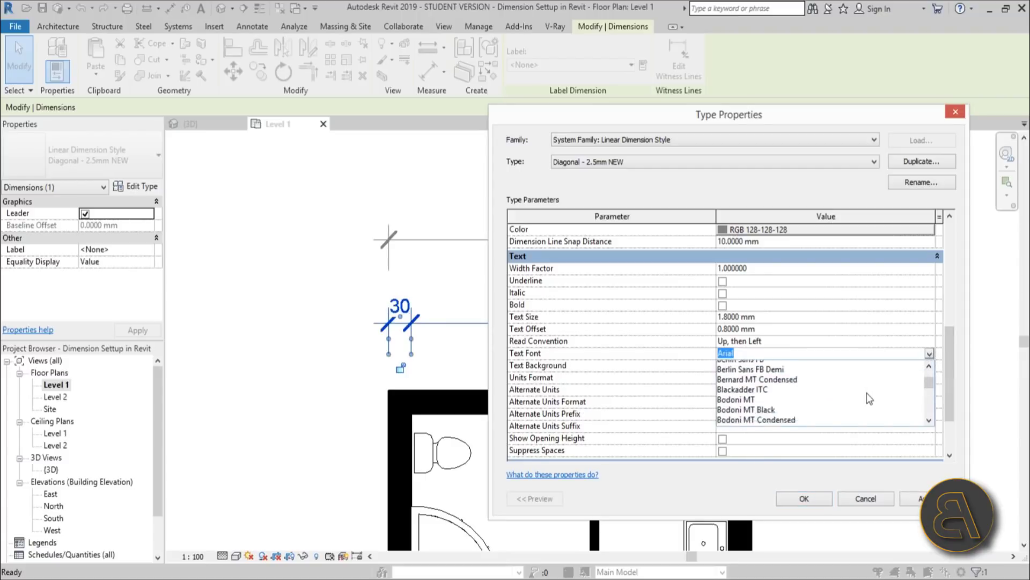
pyautogui.scroll(-4, 864, 395)
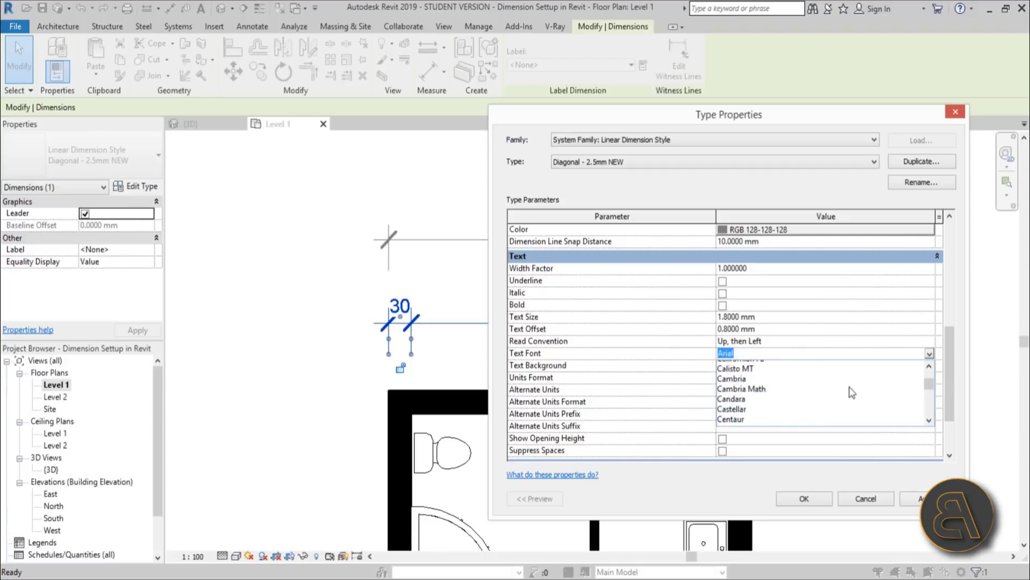
pyautogui.scroll(-3, 813, 400)
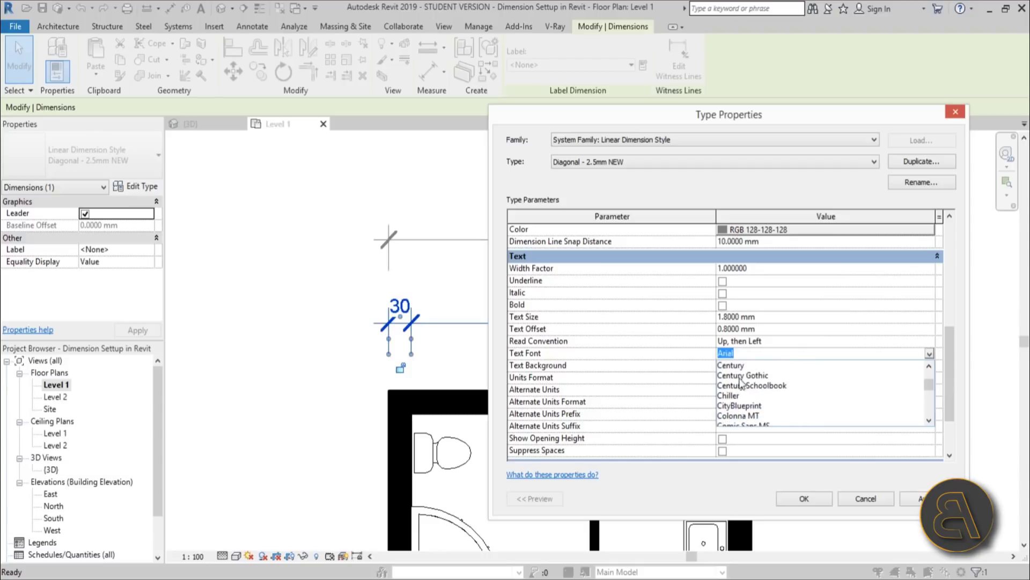
pyautogui.click(744, 384)
pyautogui.click(743, 381)
pyautogui.click(850, 515)
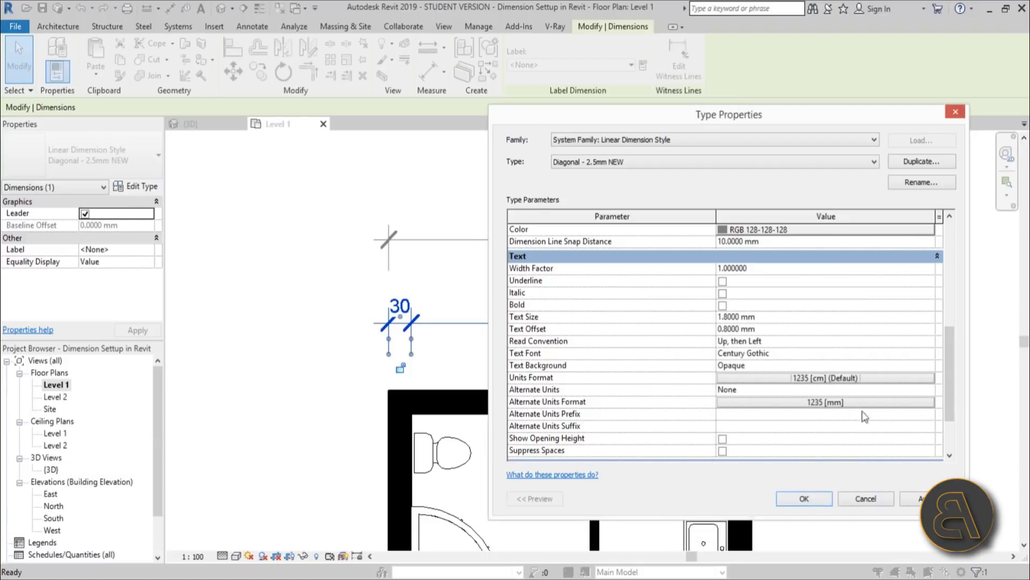
pyautogui.click(919, 498)
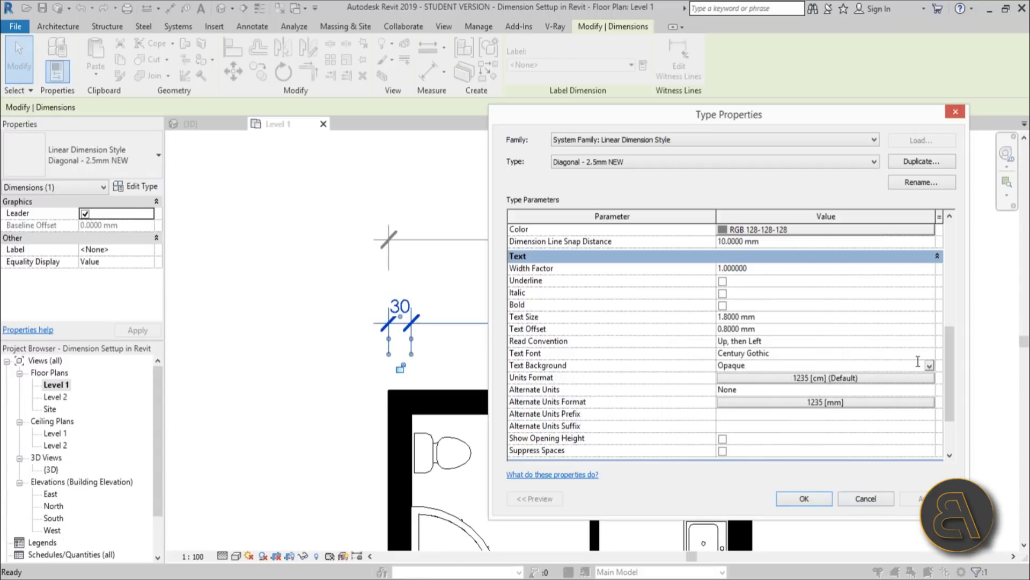
# Step: Check the Text Background options, keep Opaque, accept the type properties and deselect the dimension chain
pyautogui.click(930, 365)
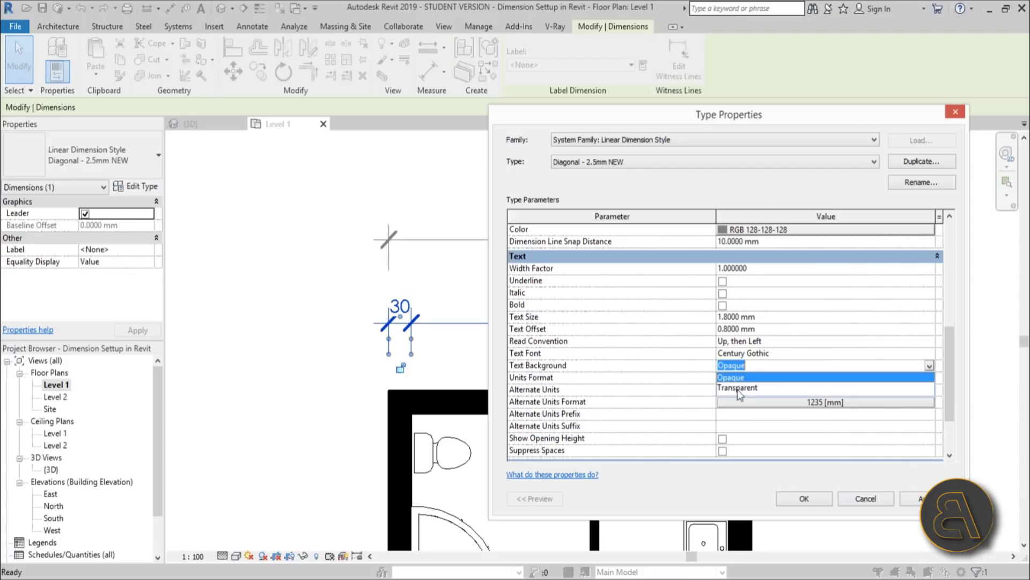
pyautogui.click(818, 497)
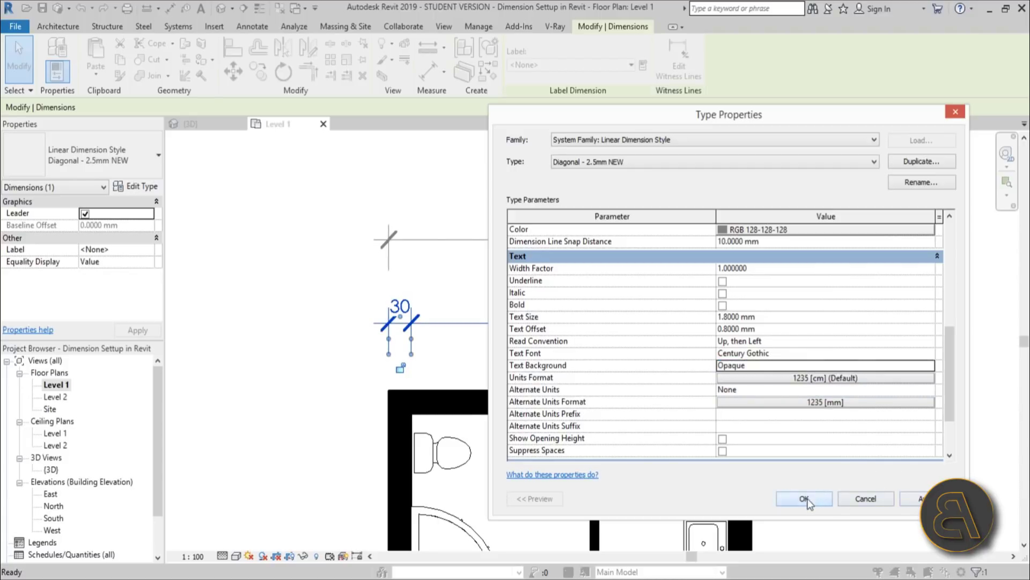
pyautogui.click(805, 498)
pyautogui.scroll(-1, 527, 312)
pyautogui.scroll(2, 536, 268)
pyautogui.click(544, 232)
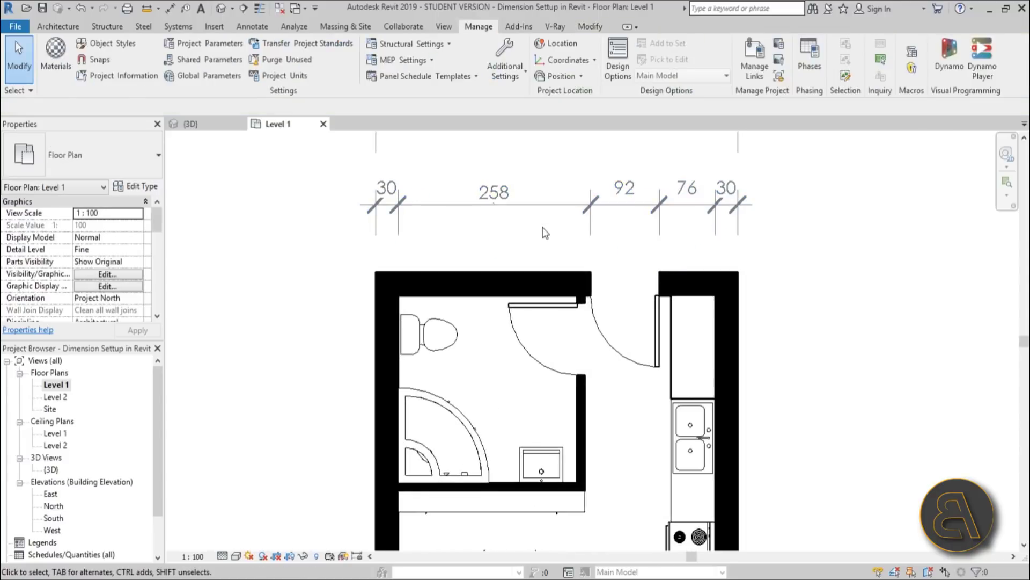
# Step: Move the segmented dimension chain down onto the building's upper wall so its text overlaps the wall, and deselect it
pyautogui.moveTo(537, 204); pyautogui.dragTo(541, 317)
pyautogui.moveTo(551, 385); pyautogui.dragTo(530, 308)
pyautogui.click(258, 446)
pyautogui.scroll(5, 526, 303)
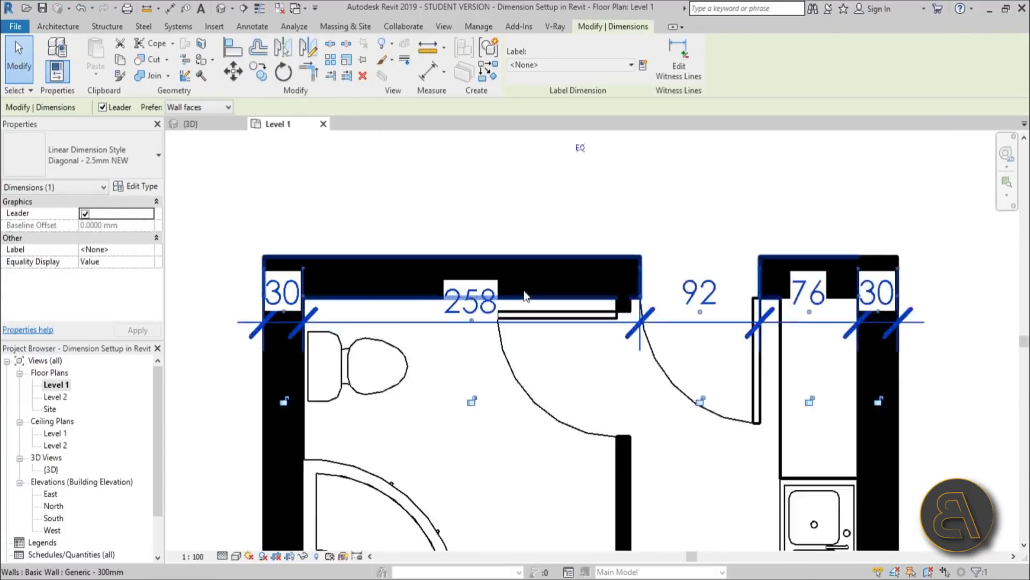
pyautogui.press('Escape')
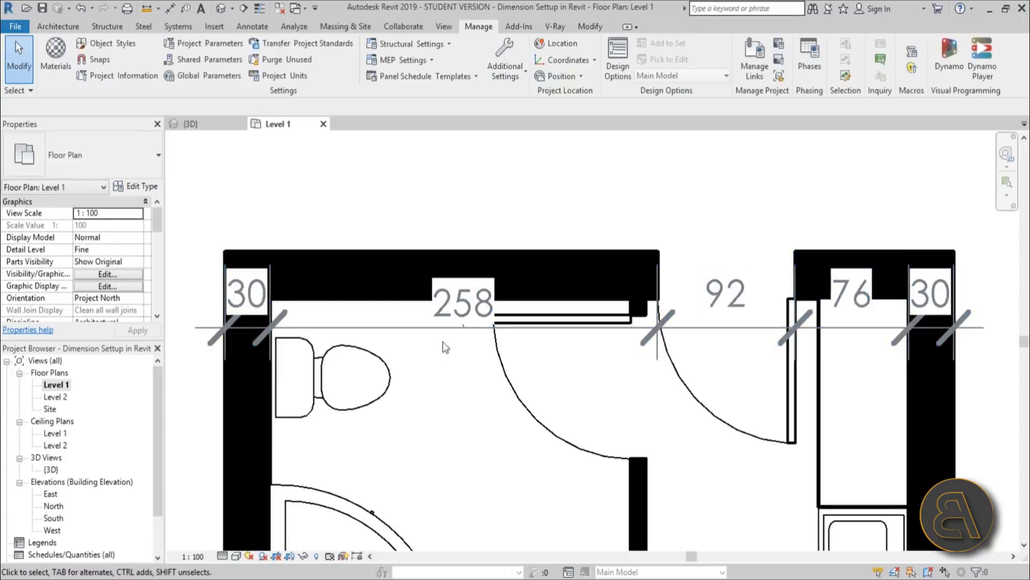
pyautogui.scroll(-3, 405, 366)
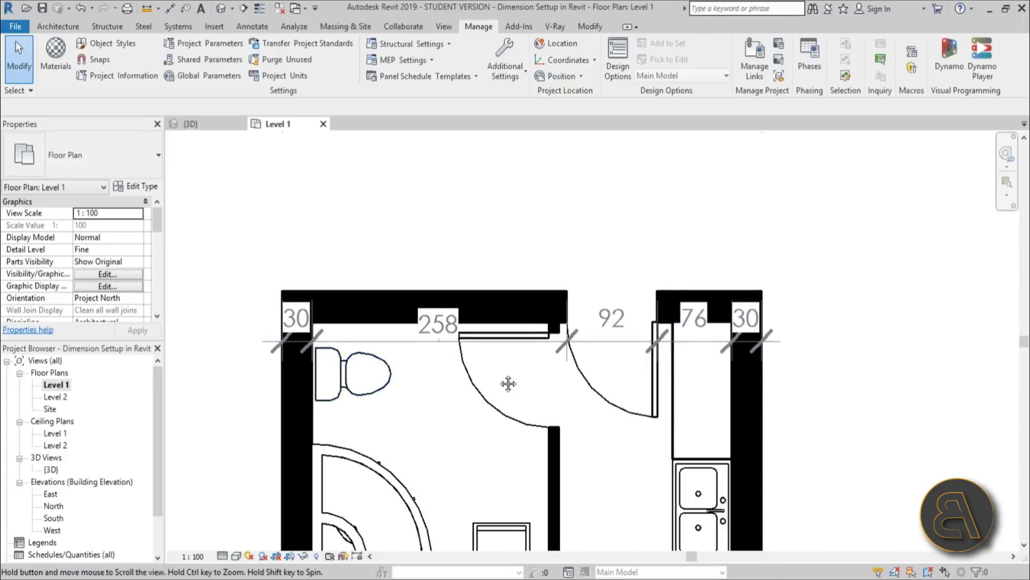
# Step: Set the dimension style's Text Background to Transparent, accept the type properties and deselect the segmented dimension chain
pyautogui.moveTo(324, 334); pyautogui.dragTo(369, 351, button='middle')
pyautogui.click(386, 291)
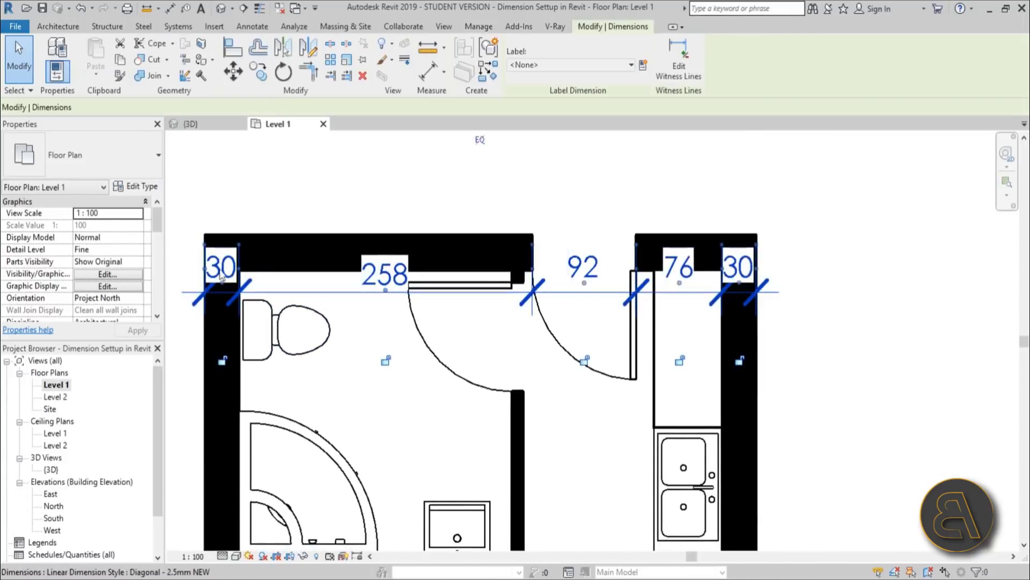
pyautogui.click(141, 188)
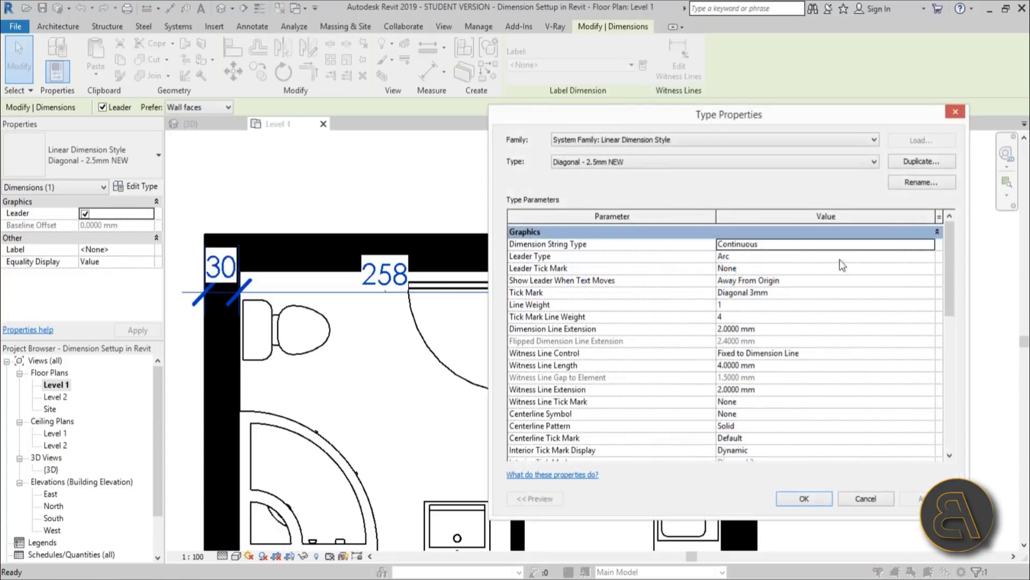
pyautogui.moveTo(947, 272); pyautogui.dragTo(975, 379)
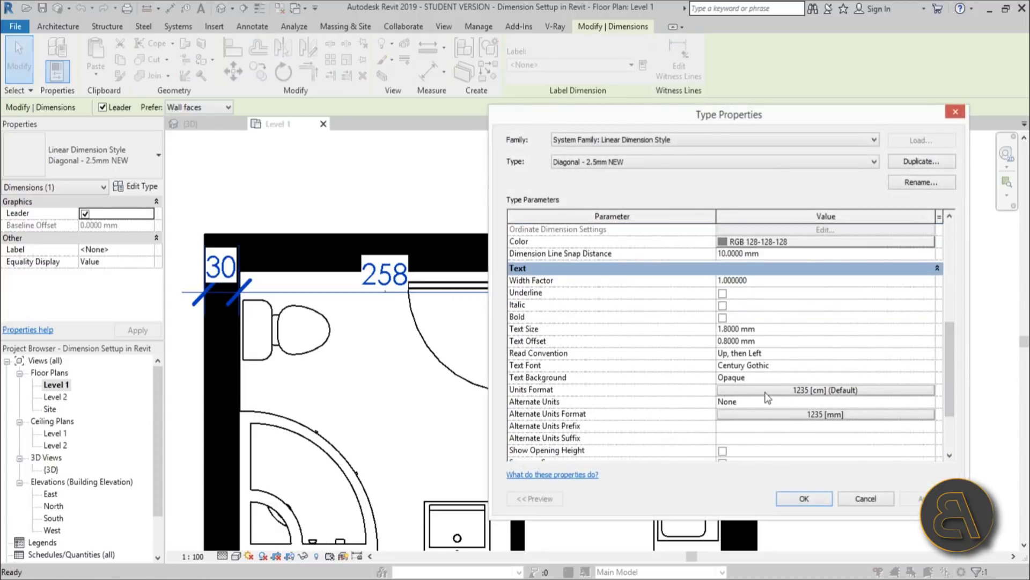
pyautogui.click(772, 378)
pyautogui.click(930, 378)
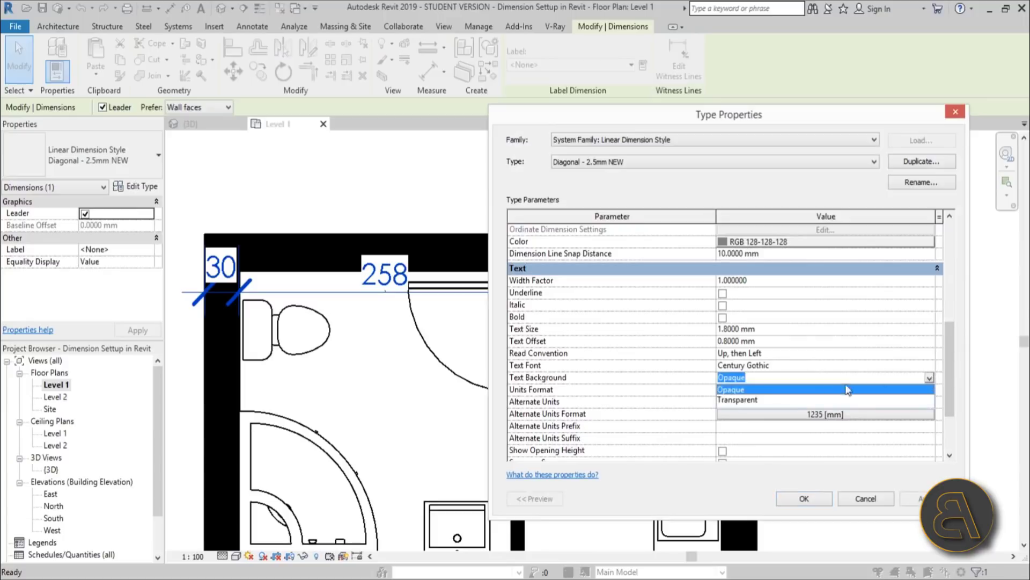
pyautogui.click(769, 402)
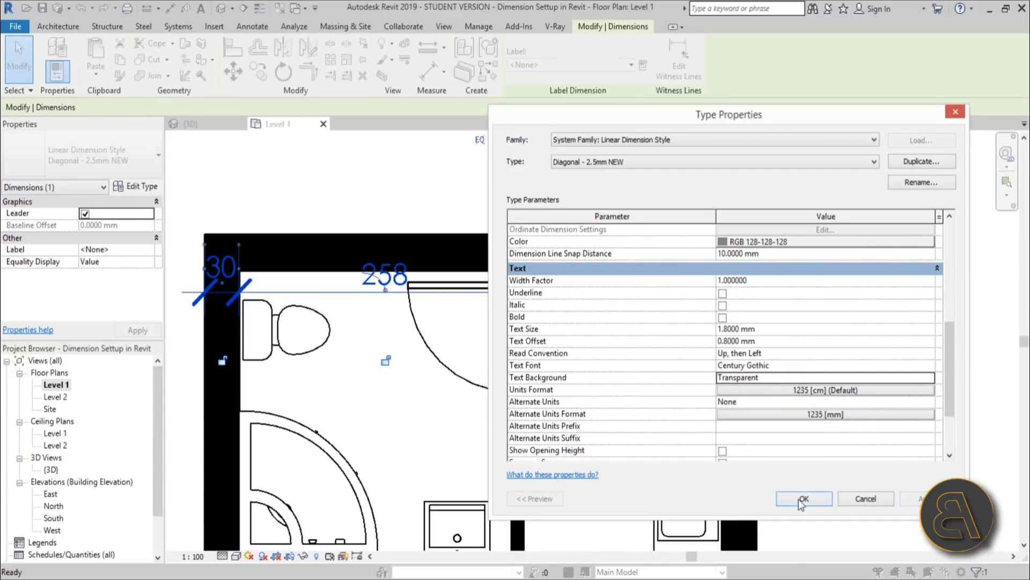
pyautogui.click(802, 498)
pyautogui.click(424, 321)
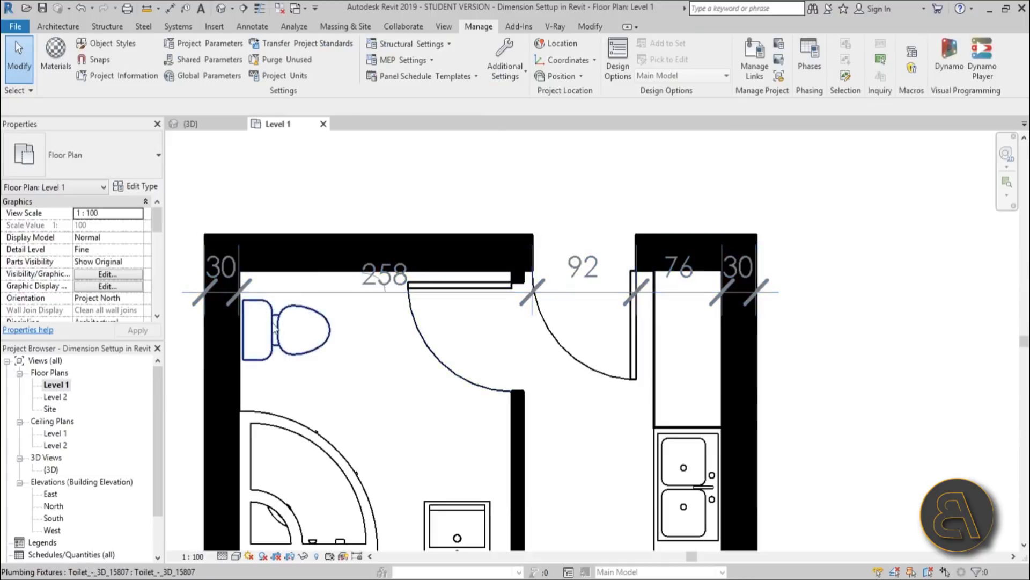
# Step: Set the segmented dimension chain's Text Background back to Opaque, apply it and accept the type properties
pyautogui.scroll(1, 349, 325)
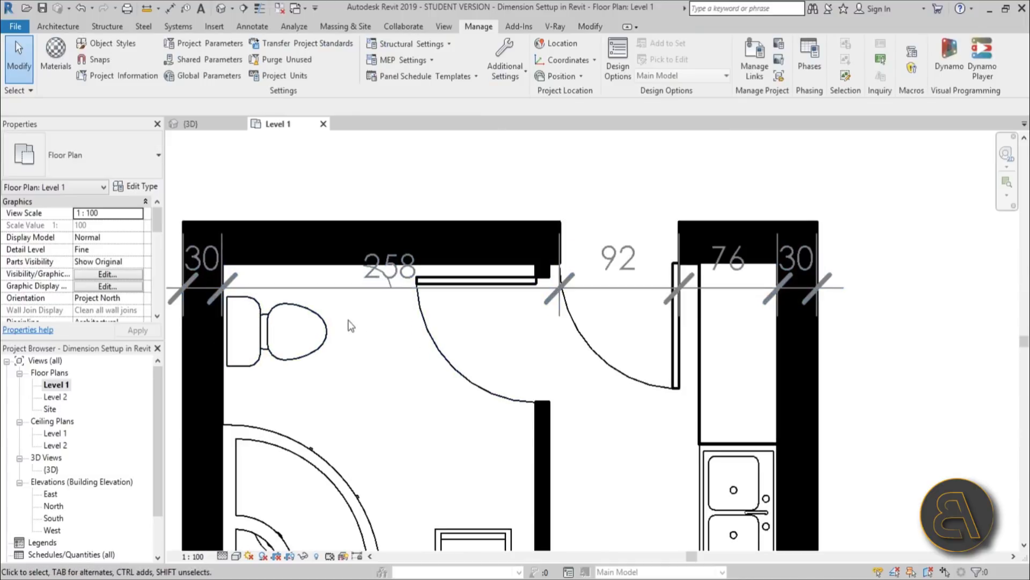
pyautogui.scroll(1, 350, 310)
pyautogui.scroll(-3, 350, 325)
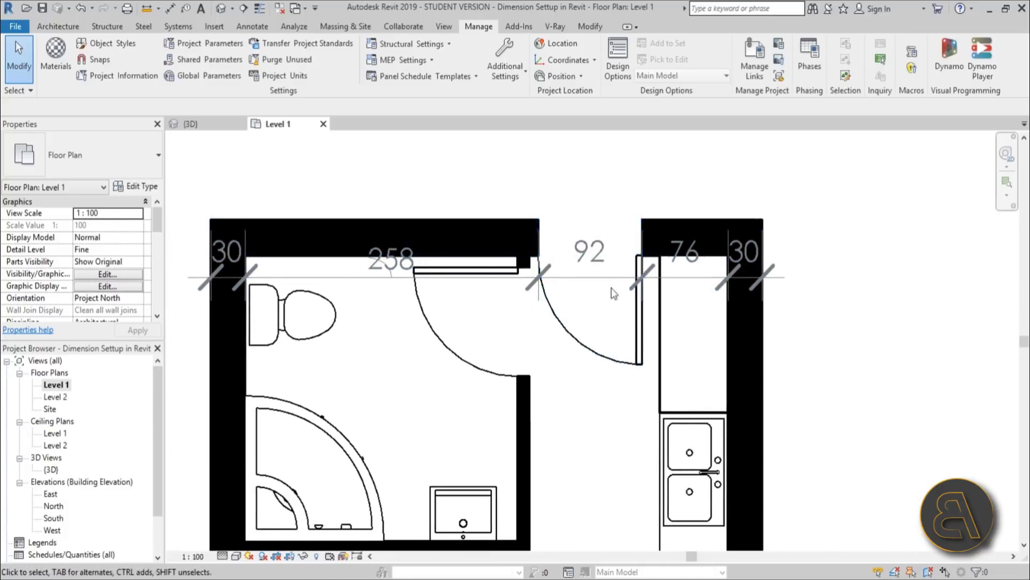
pyautogui.click(372, 276)
pyautogui.click(375, 370)
pyautogui.click(378, 277)
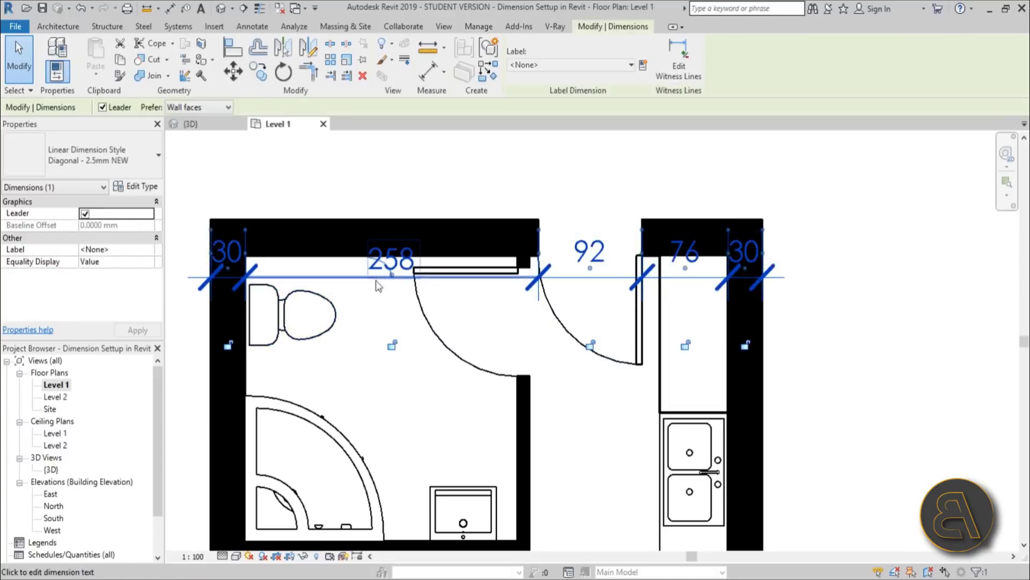
pyautogui.click(149, 187)
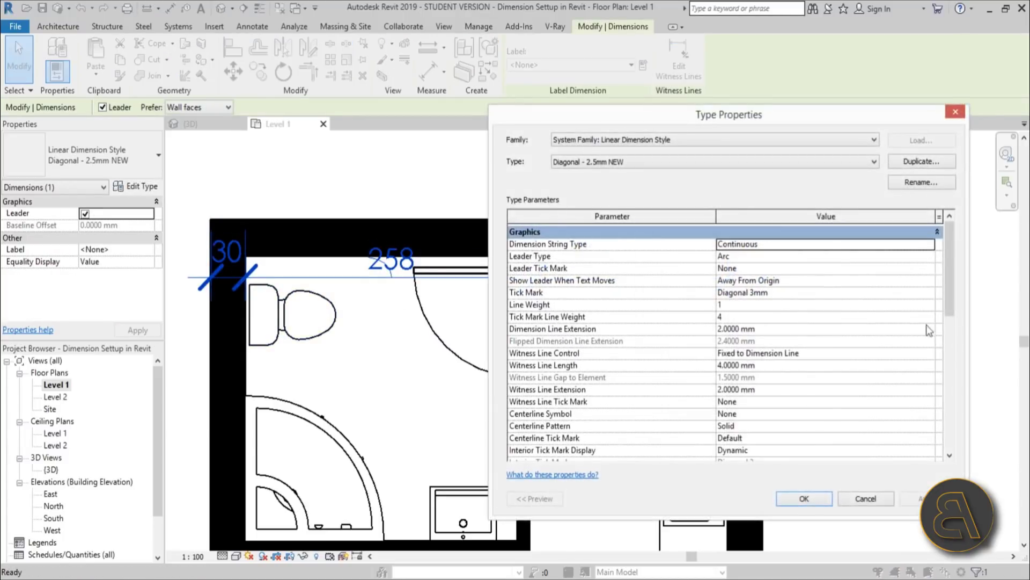
pyautogui.moveTo(947, 297); pyautogui.dragTo(956, 390)
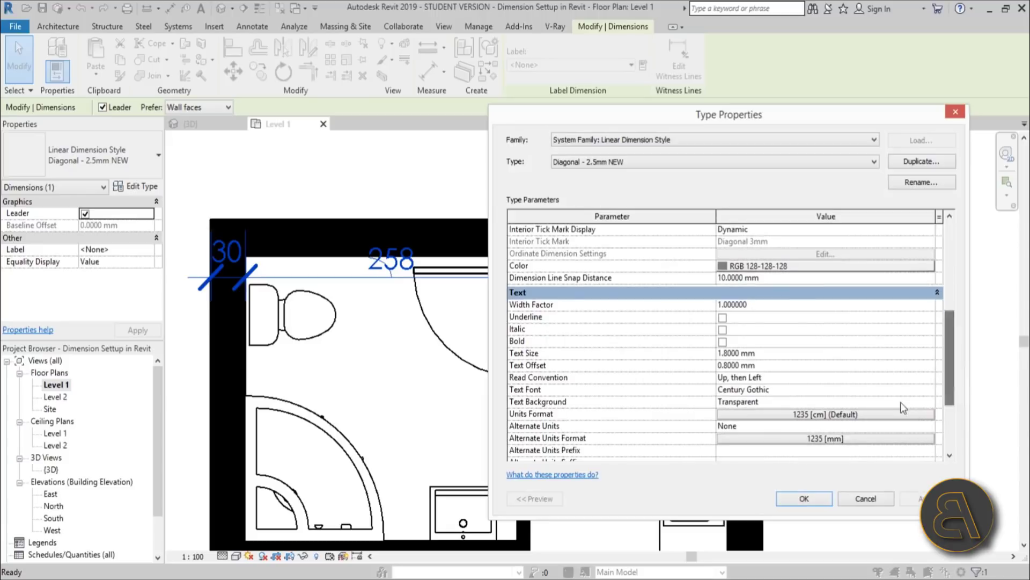
pyautogui.click(929, 403)
pyautogui.click(764, 414)
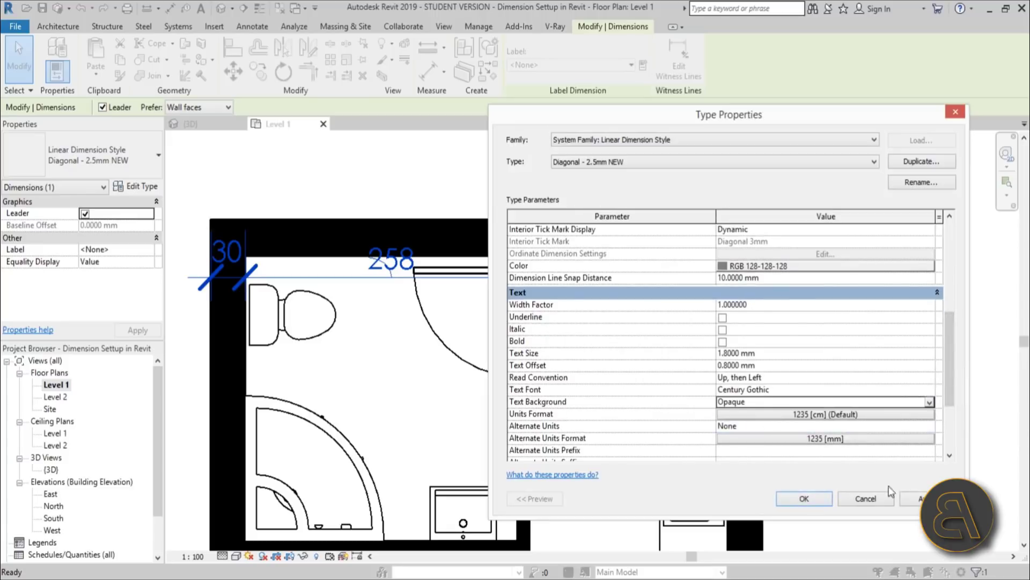
pyautogui.click(912, 499)
pyautogui.click(804, 498)
# Step: Move the segmented dimension chain up off the wall, between the building and the overall dimension, and deselect it
pyautogui.scroll(-3, 531, 316)
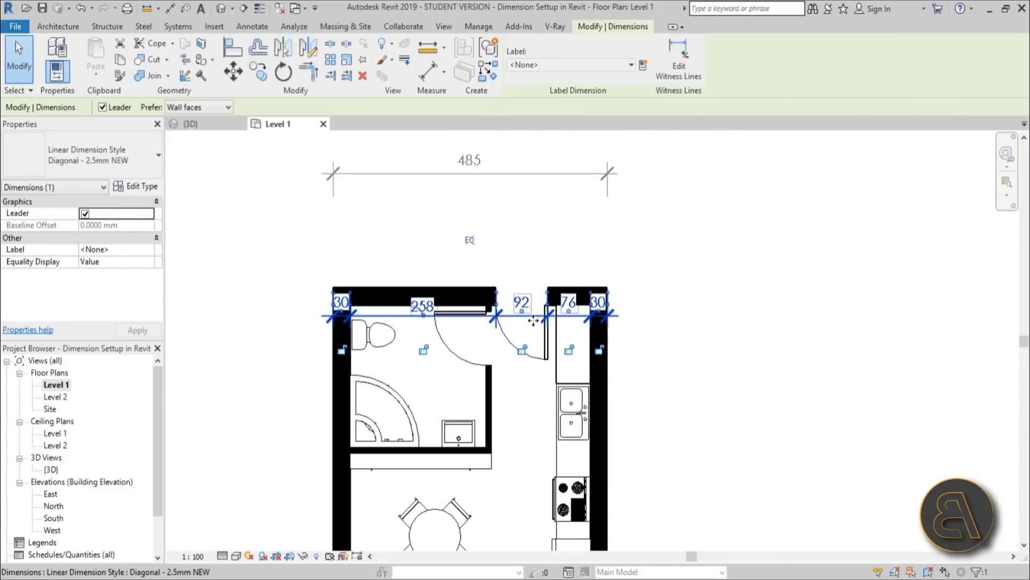
pyautogui.moveTo(531, 315); pyautogui.dragTo(531, 239)
pyautogui.click(572, 271)
pyautogui.scroll(2, 521, 204)
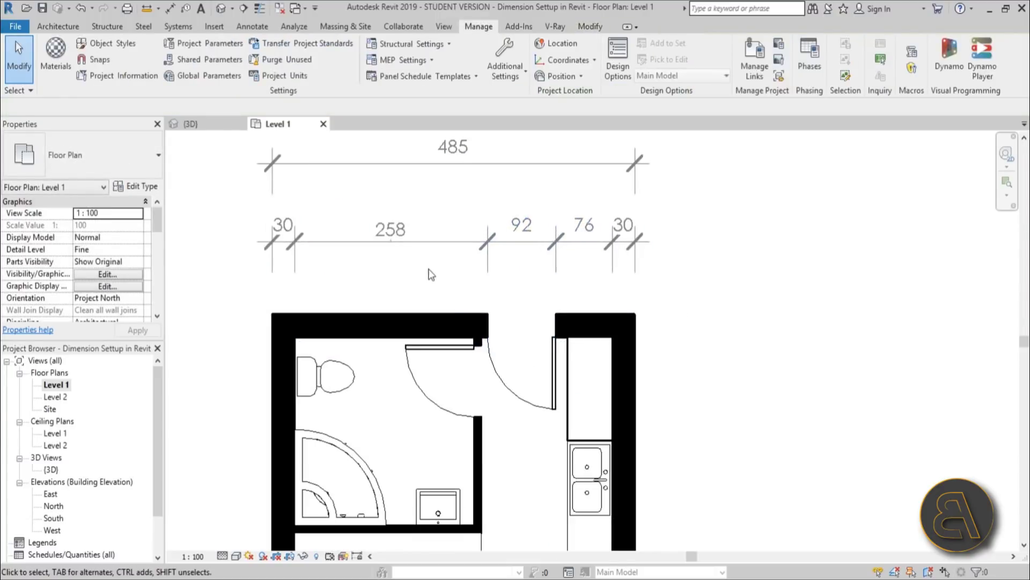
# Step: Turn off Use project settings in the dimension style's Units Format, keep Centimeters with 0 decimal places, and accept the type properties
pyautogui.click(434, 240)
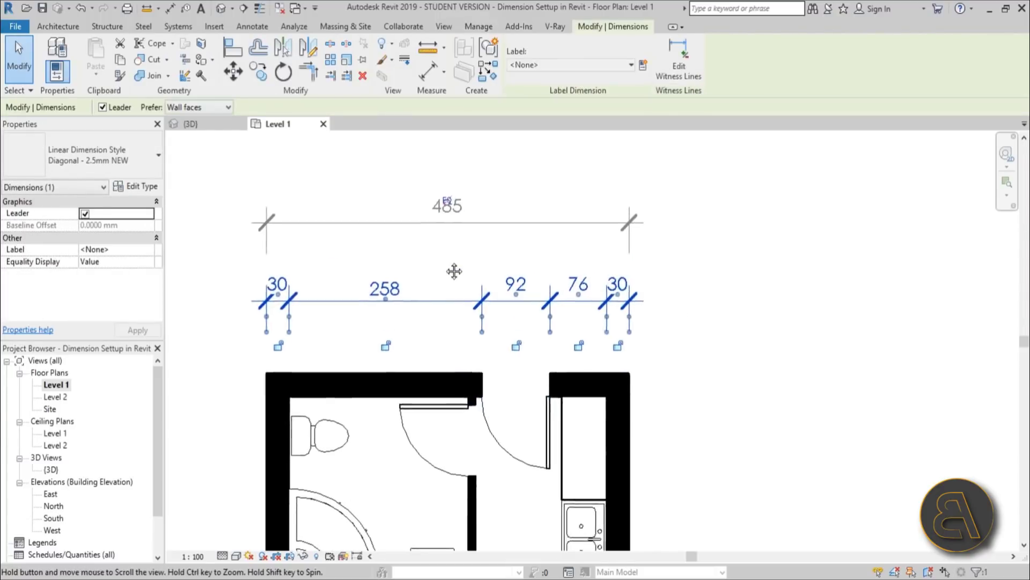
pyautogui.scroll(2, 439, 279)
pyautogui.click(135, 186)
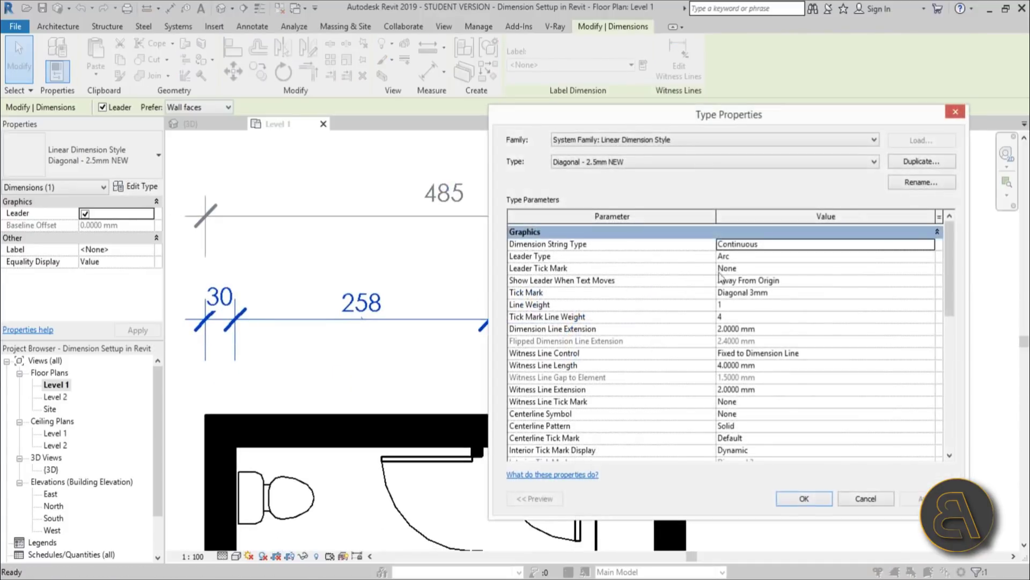
pyautogui.moveTo(955, 261); pyautogui.dragTo(940, 365)
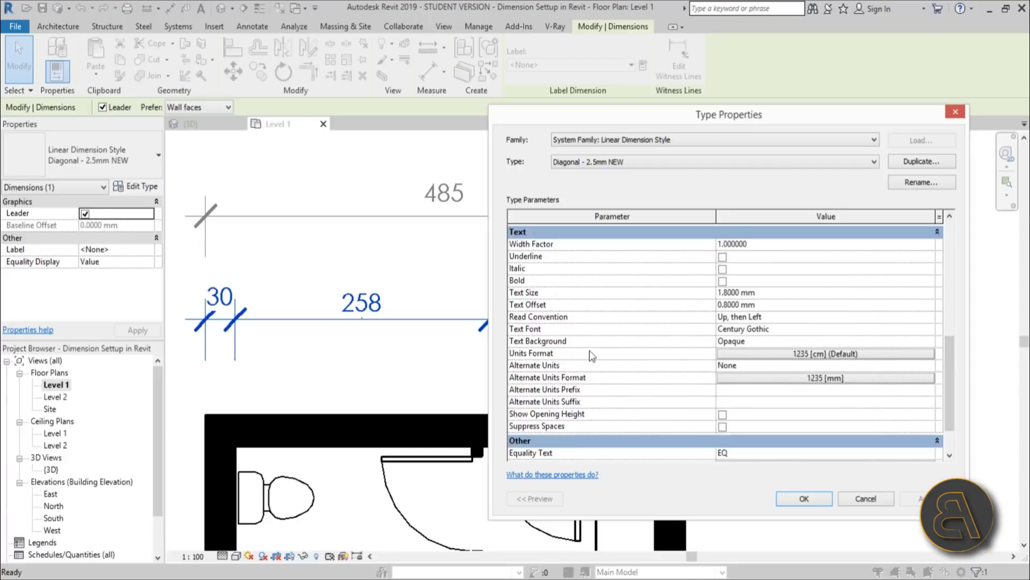
pyautogui.click(840, 354)
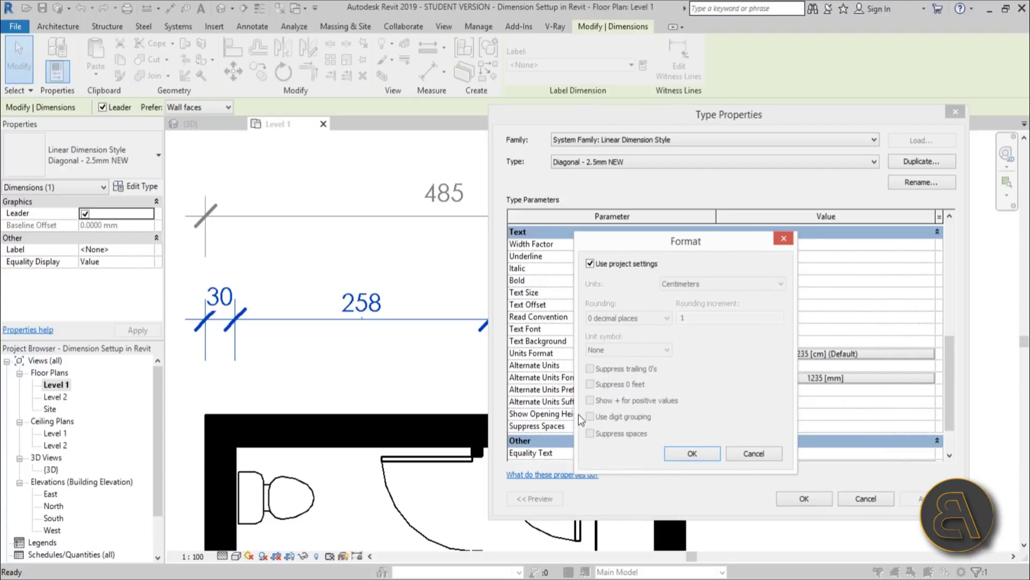
pyautogui.click(650, 264)
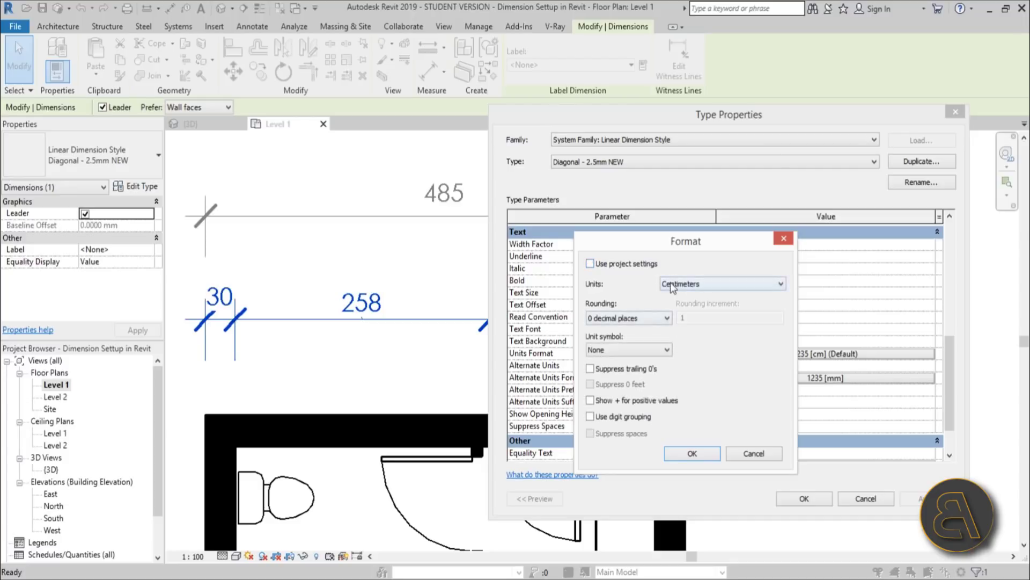
pyautogui.click(645, 316)
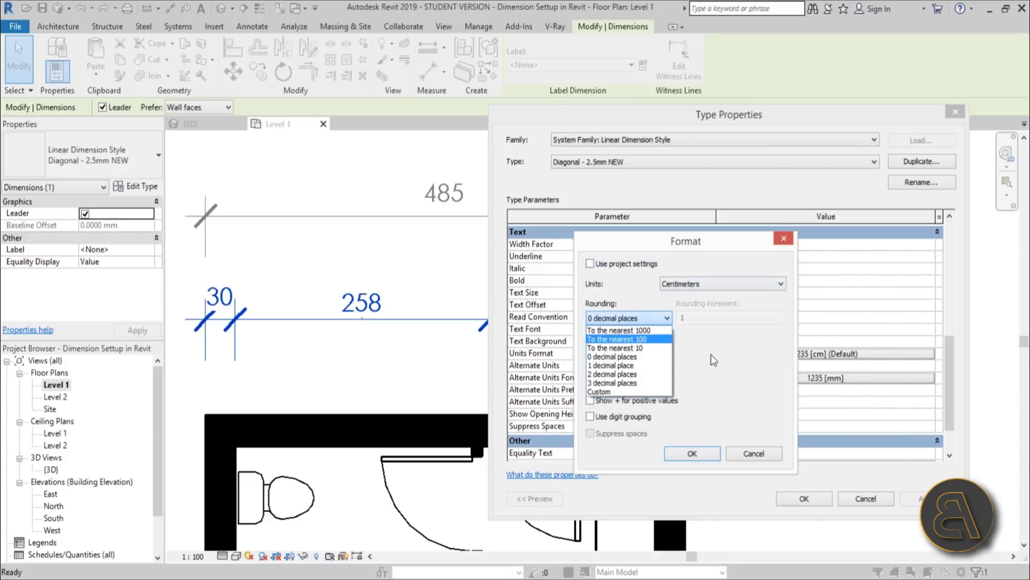
pyautogui.click(620, 317)
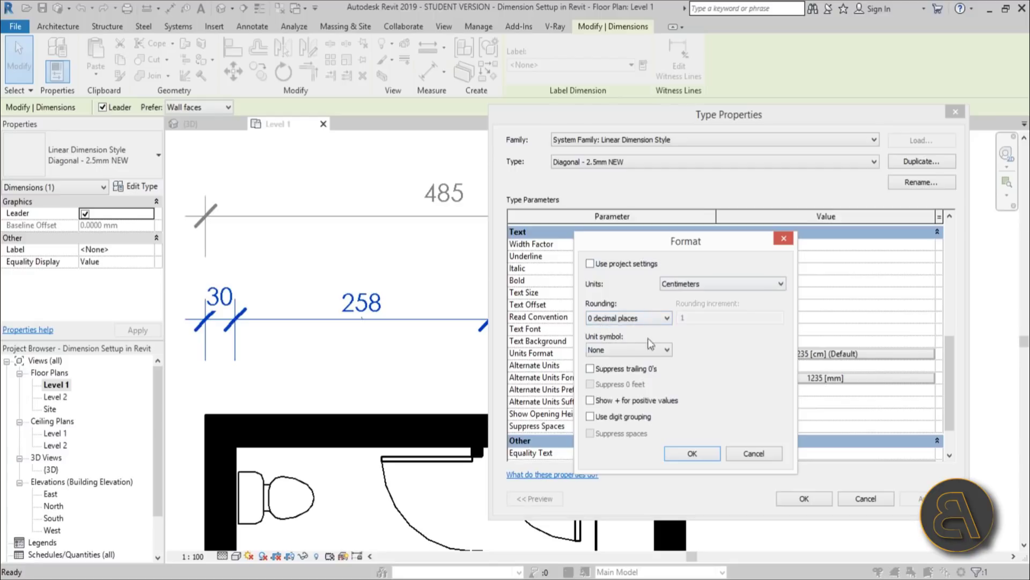
pyautogui.click(708, 454)
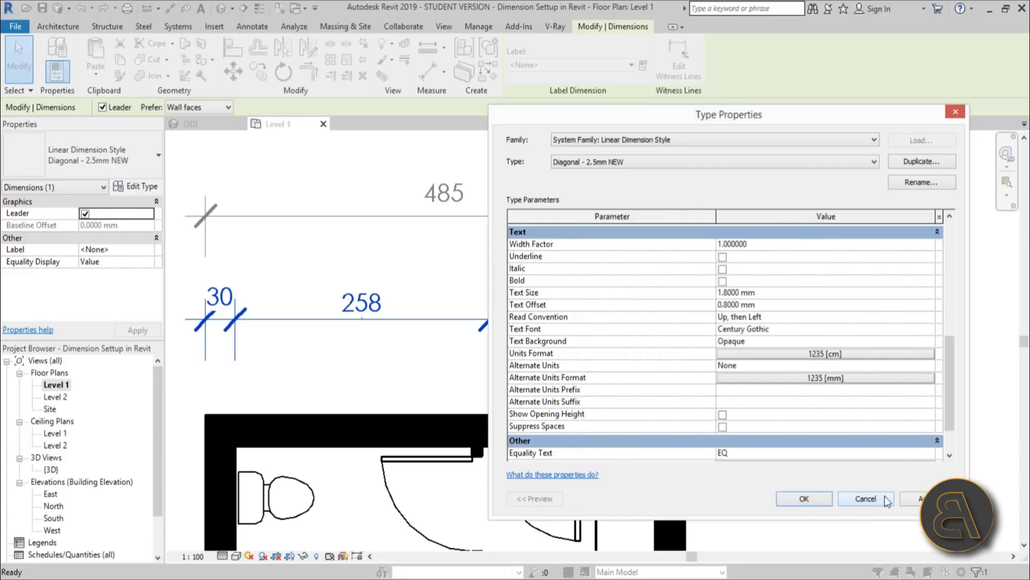
pyautogui.click(804, 498)
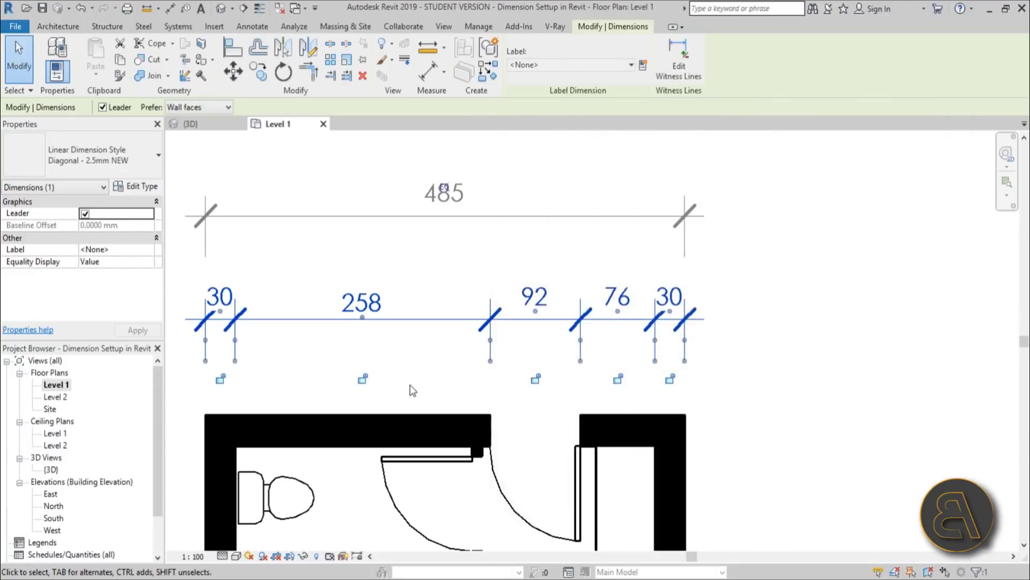
# Step: Set the project's Length units to Meters with 2 decimal places and accept the project units
pyautogui.press('Escape')
pyautogui.press('u')
pyautogui.press('n')
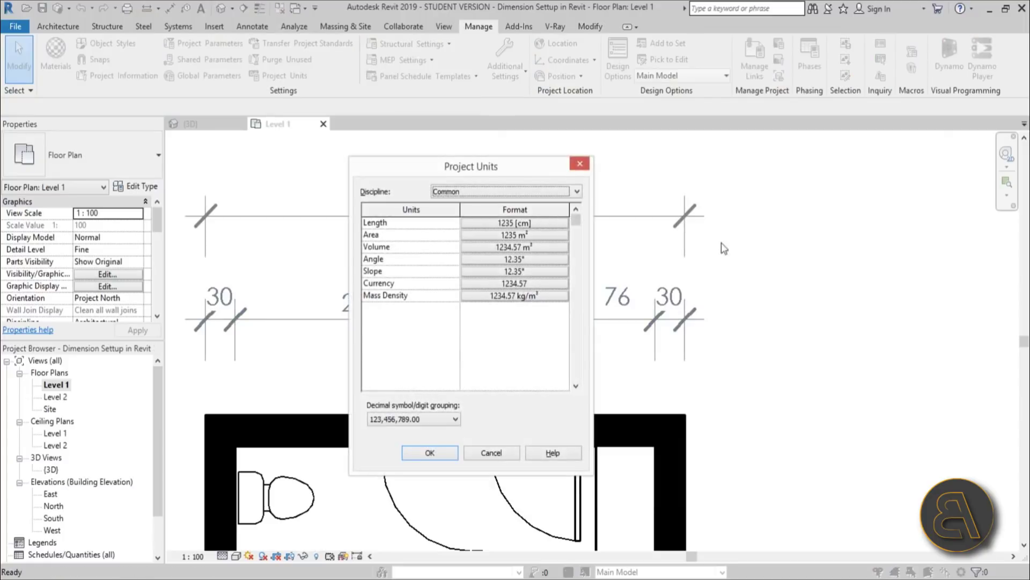
pyautogui.click(550, 222)
pyautogui.click(723, 283)
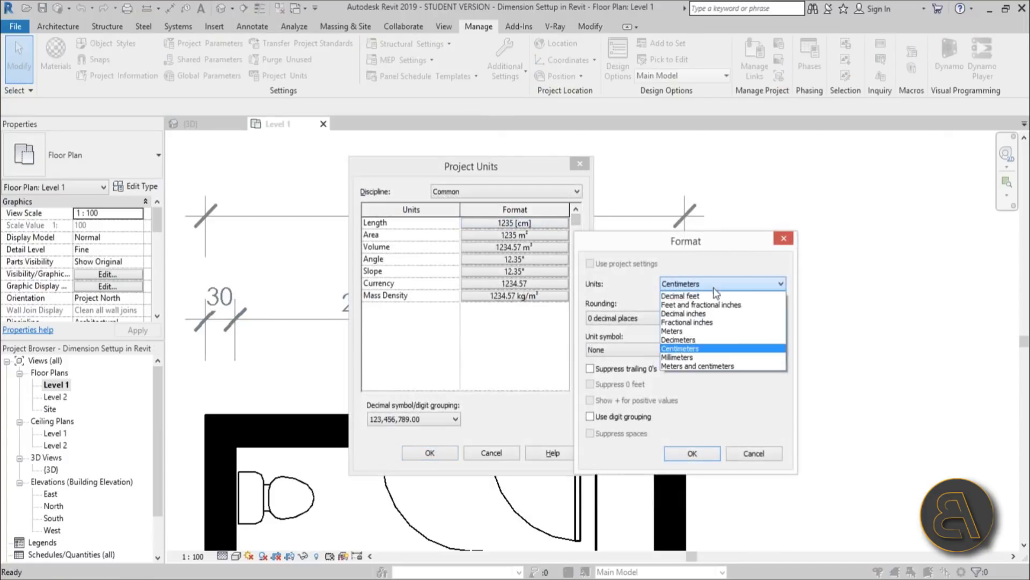
pyautogui.click(705, 328)
pyautogui.click(655, 321)
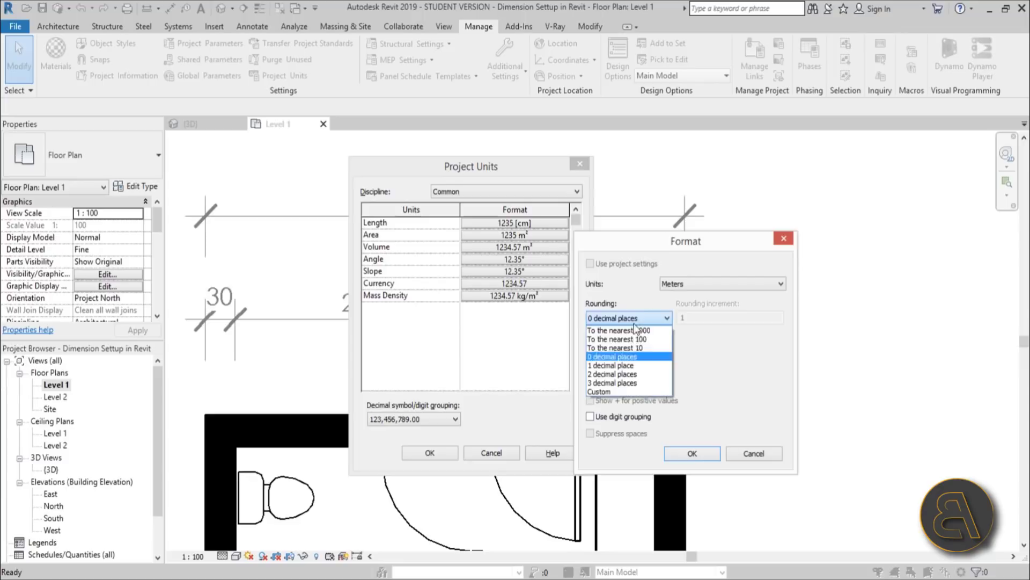
pyautogui.click(628, 375)
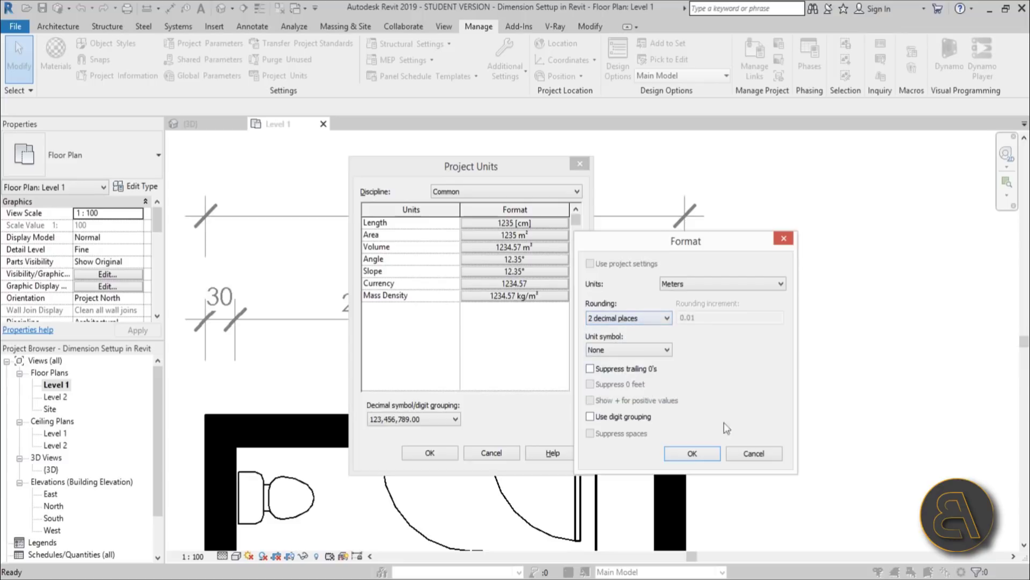
pyautogui.click(703, 455)
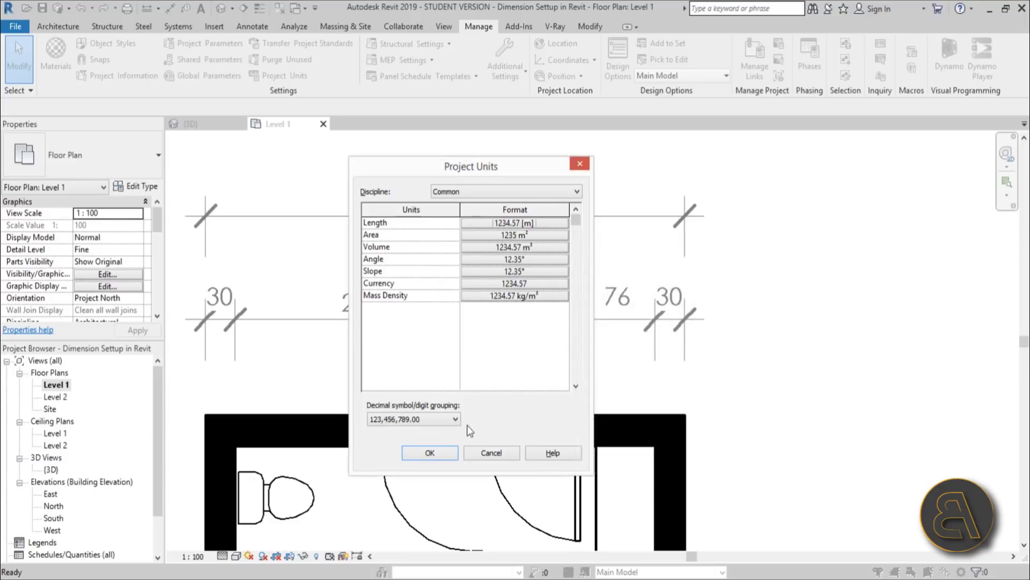
pyautogui.click(441, 454)
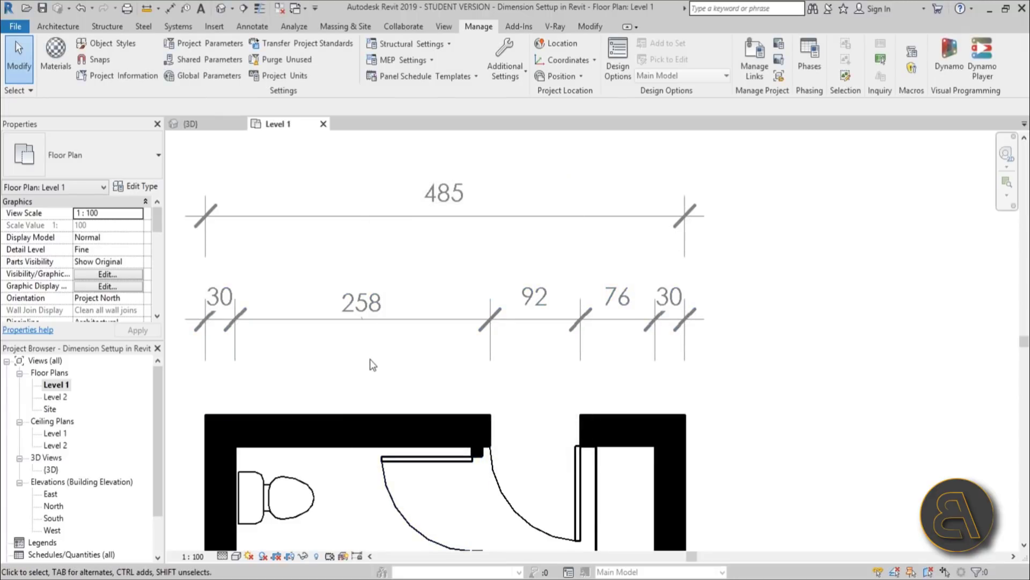
pyautogui.moveTo(374, 366)
pyautogui.mouseDown(button='middle')
pyautogui.moveTo(386, 368)
pyautogui.moveTo(377, 375)
pyautogui.moveTo(369, 365)
pyautogui.mouseUp(button='middle')
pyautogui.click(225, 213)
pyautogui.click(138, 185)
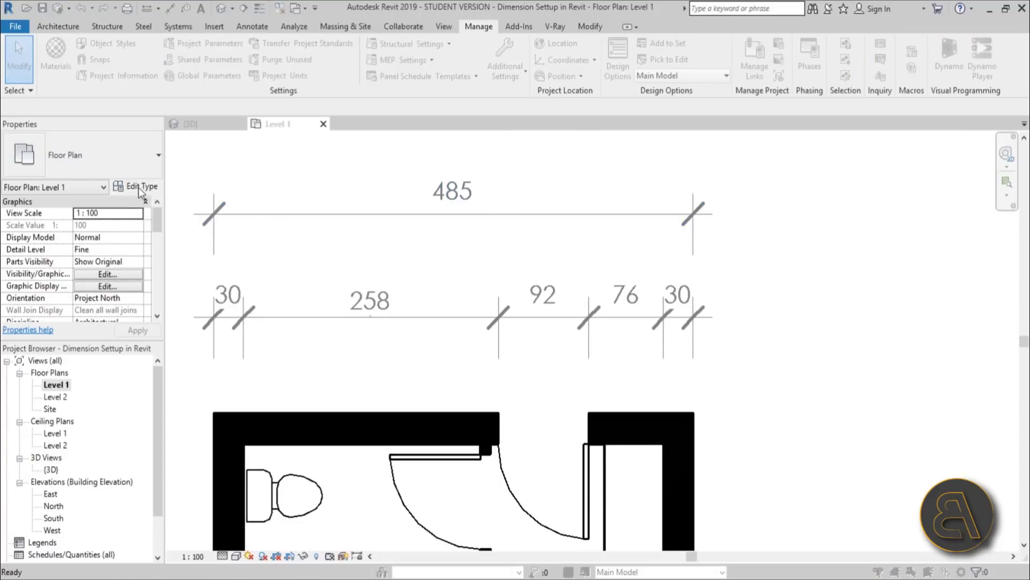
pyautogui.click(866, 499)
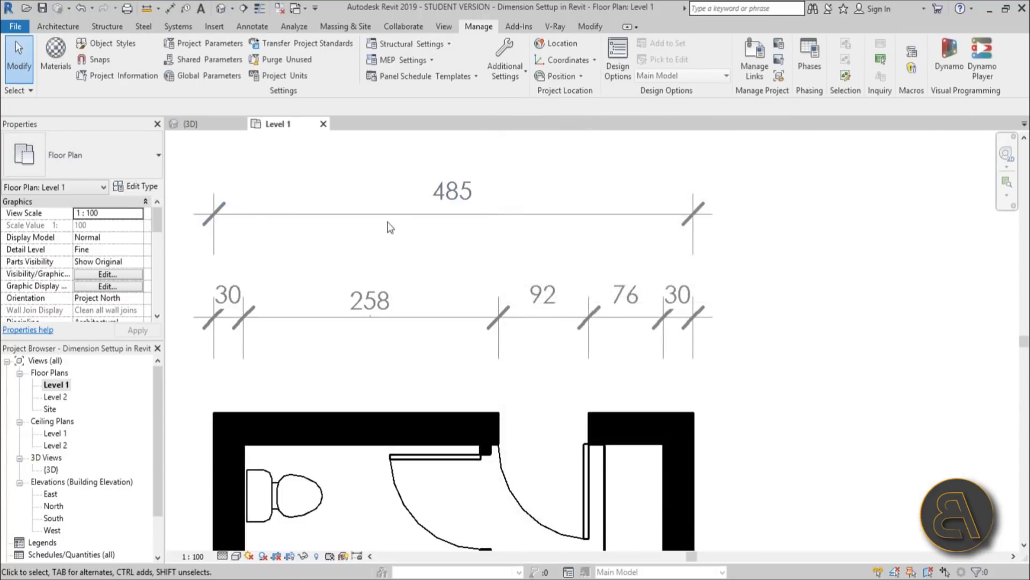
# Step: Turn on Use project settings in the Units Format of the overall dimension's style and apply the change
pyautogui.click(392, 215)
pyautogui.click(138, 186)
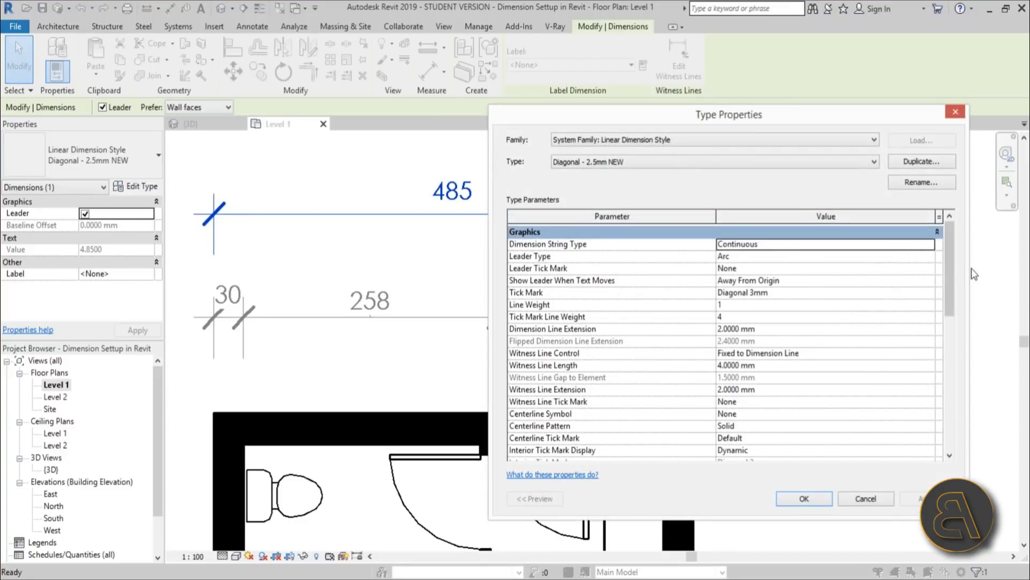
pyautogui.moveTo(951, 269); pyautogui.dragTo(951, 376)
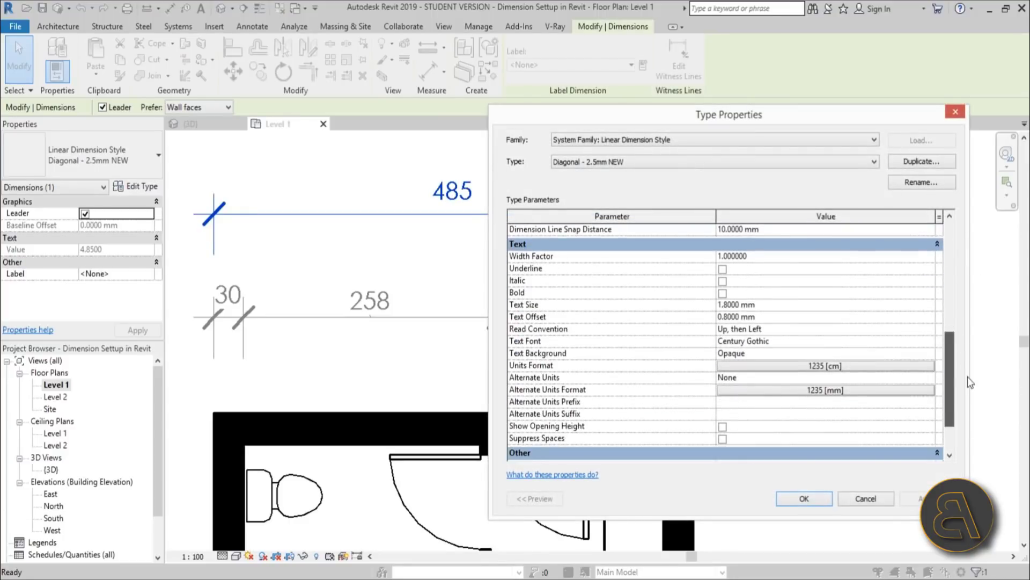
pyautogui.click(796, 365)
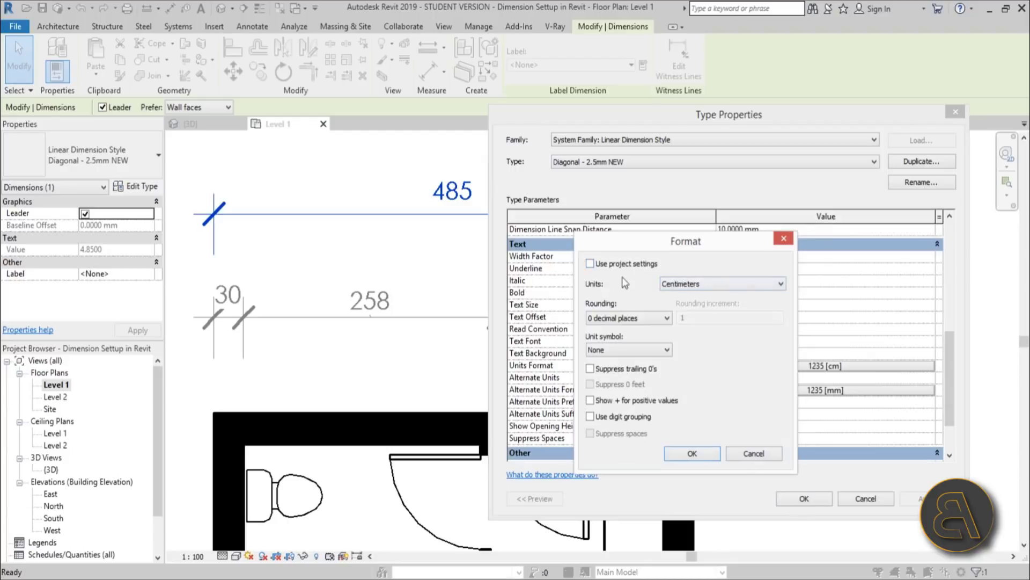
pyautogui.click(589, 263)
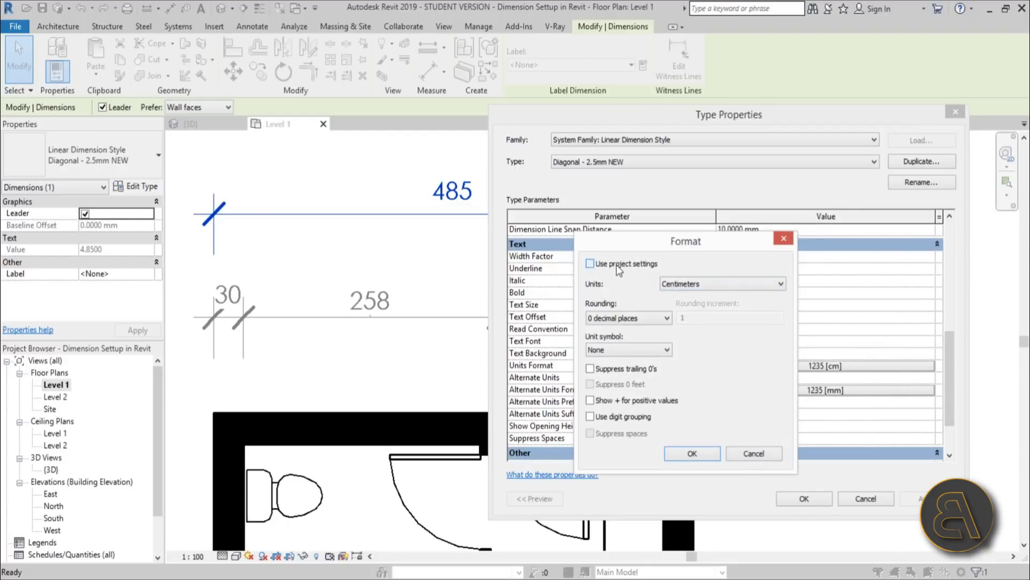
pyautogui.click(707, 456)
pyautogui.click(919, 498)
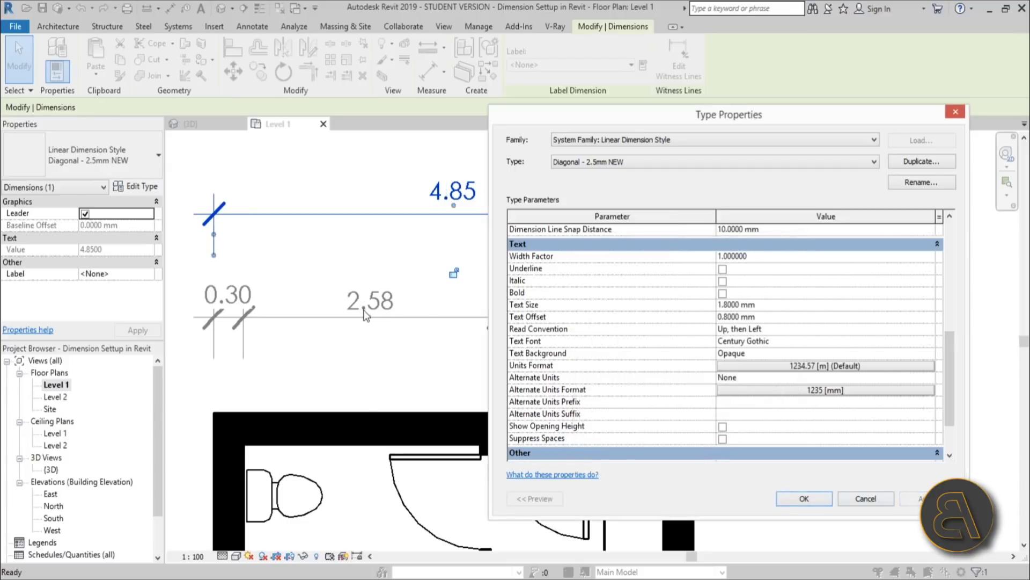
# Step: Turn off Use project settings in the Units Format, choose Centimeters with 0 decimal places, accept the type properties and deselect the dimension
pyautogui.click(829, 365)
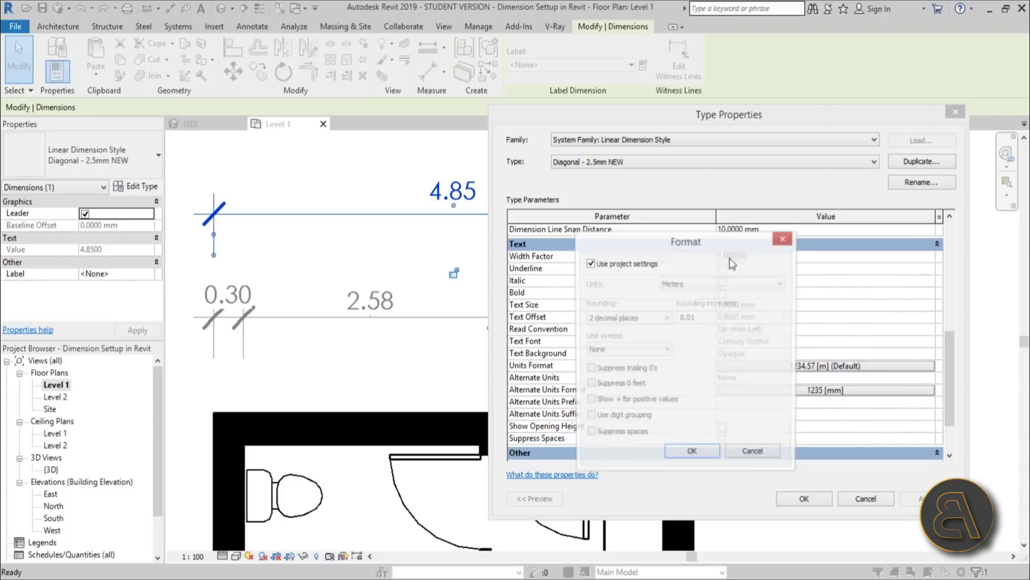
pyautogui.click(611, 265)
pyautogui.click(684, 284)
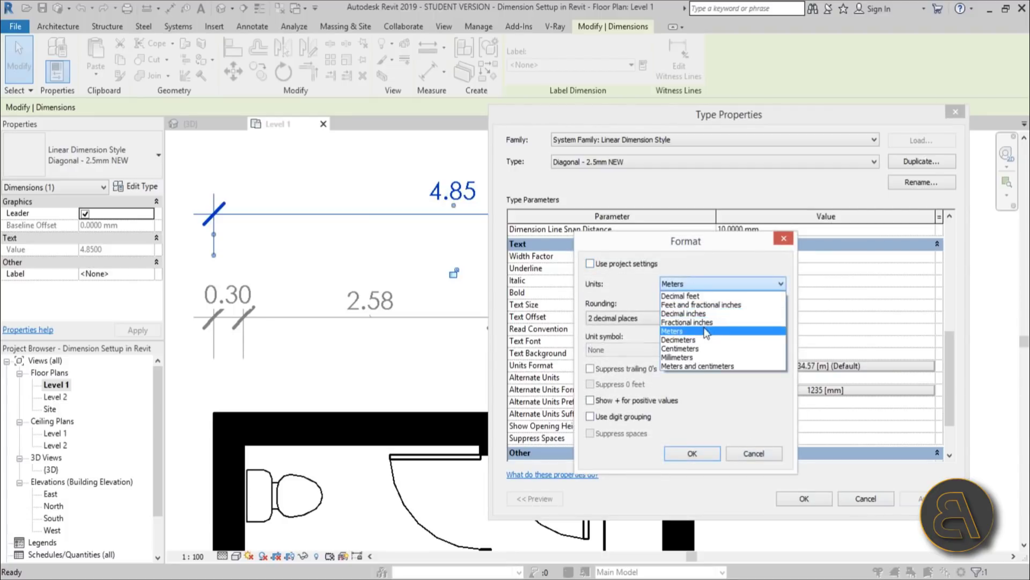
pyautogui.click(682, 349)
pyautogui.click(625, 319)
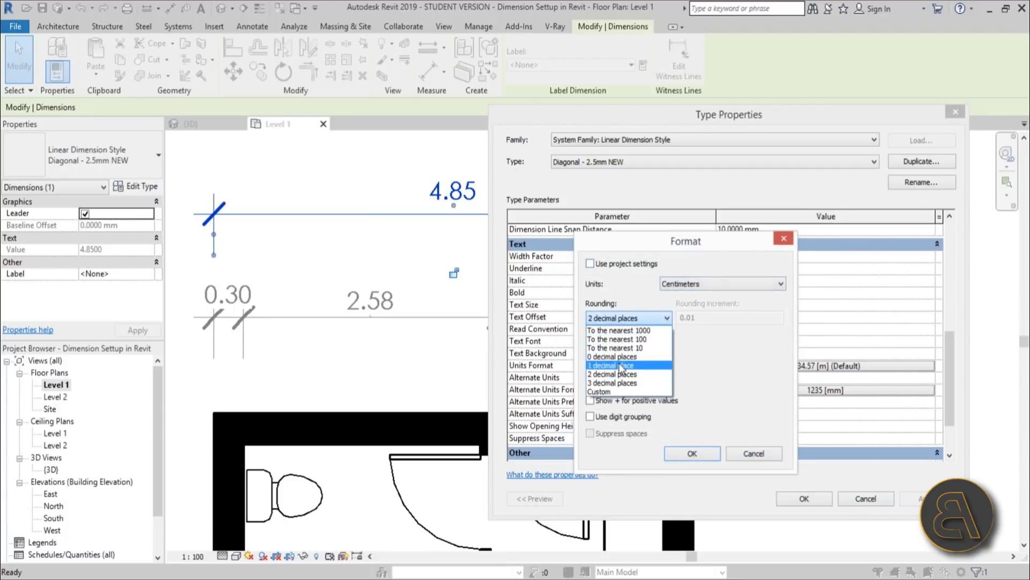
pyautogui.click(613, 357)
pyautogui.click(703, 453)
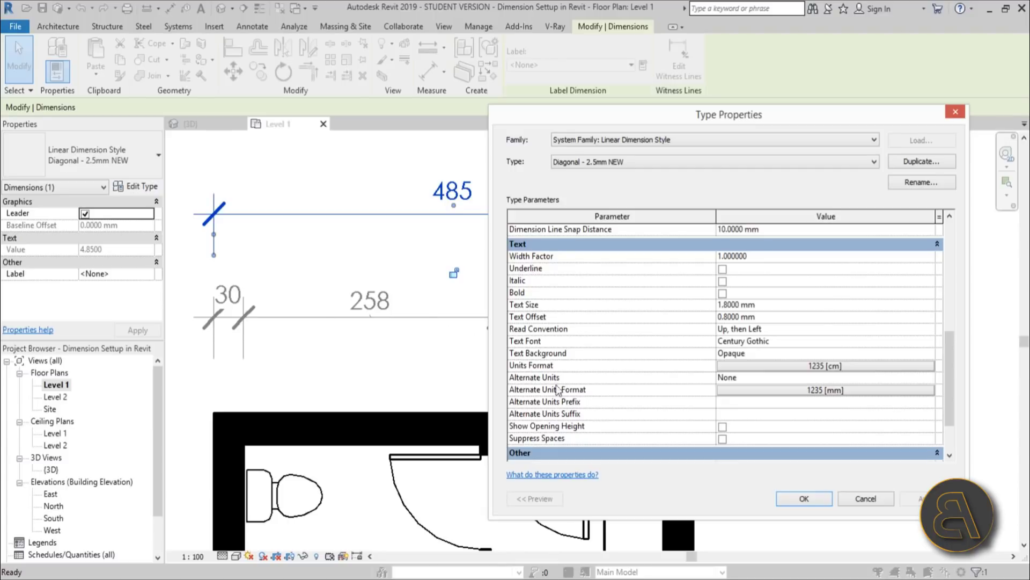
pyautogui.moveTo(955, 367); pyautogui.dragTo(951, 392)
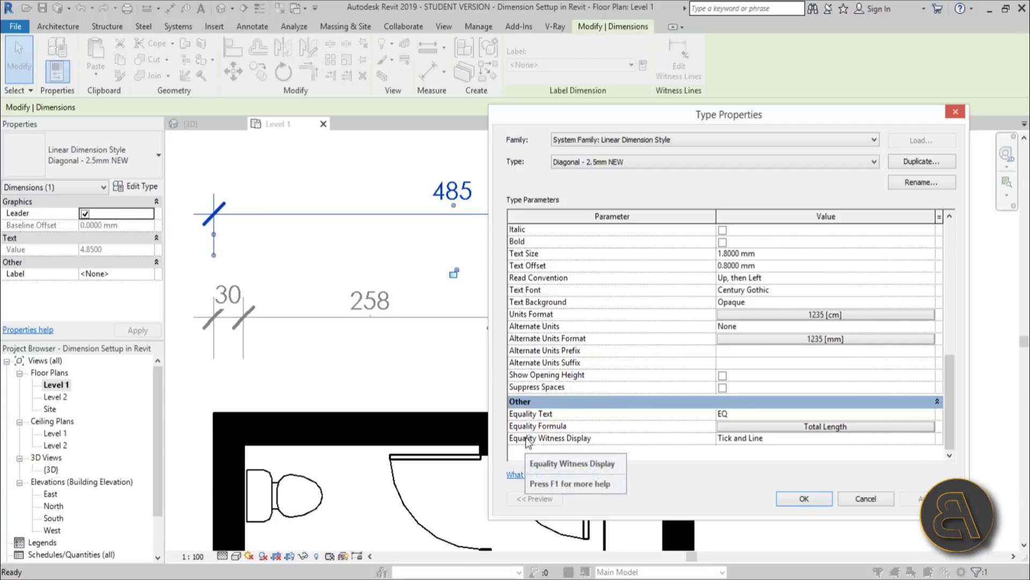
pyautogui.click(802, 498)
pyautogui.click(809, 476)
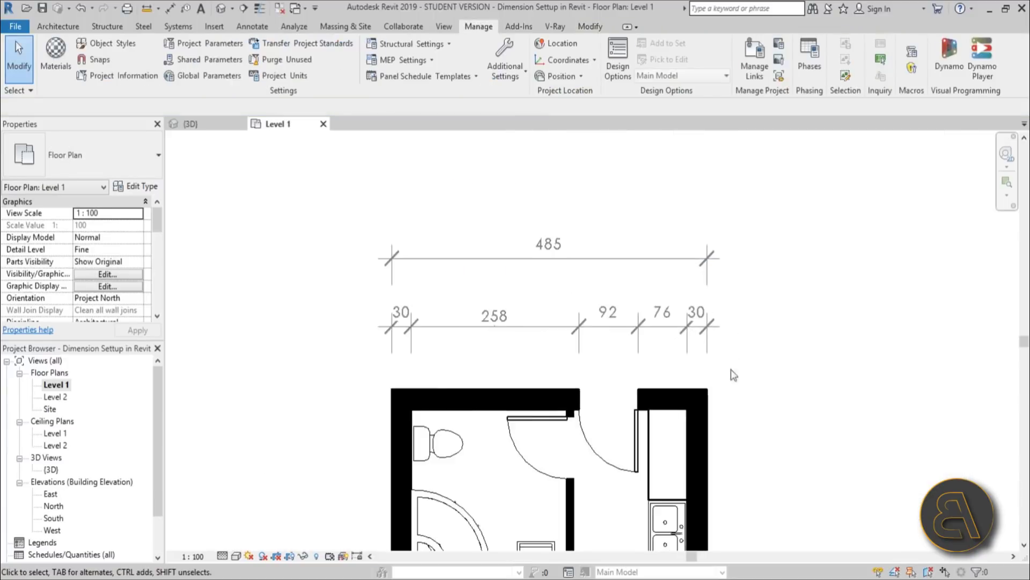
pyautogui.moveTo(743, 375); pyautogui.dragTo(706, 398, button='middle')
pyautogui.scroll(5, 489, 253)
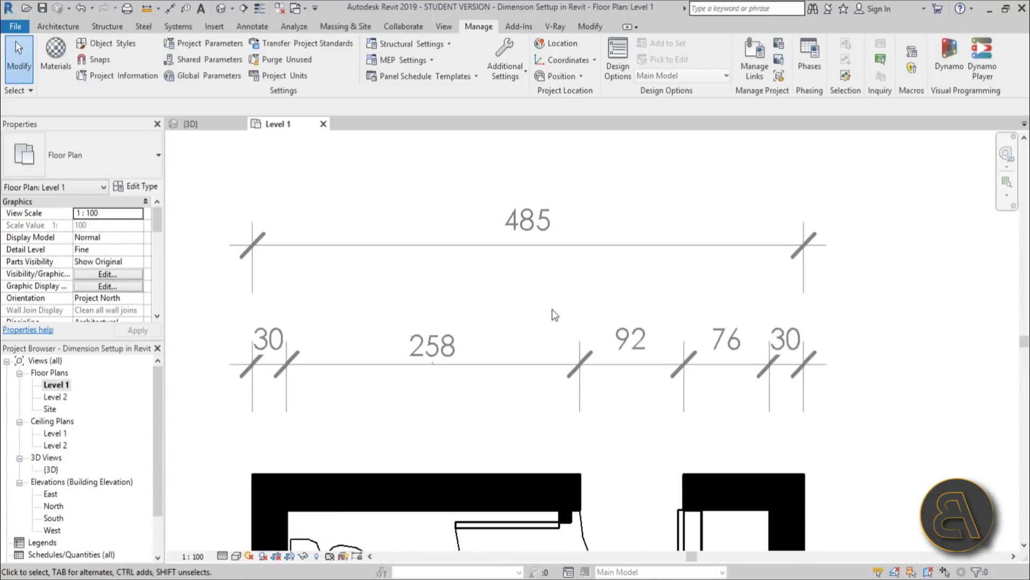